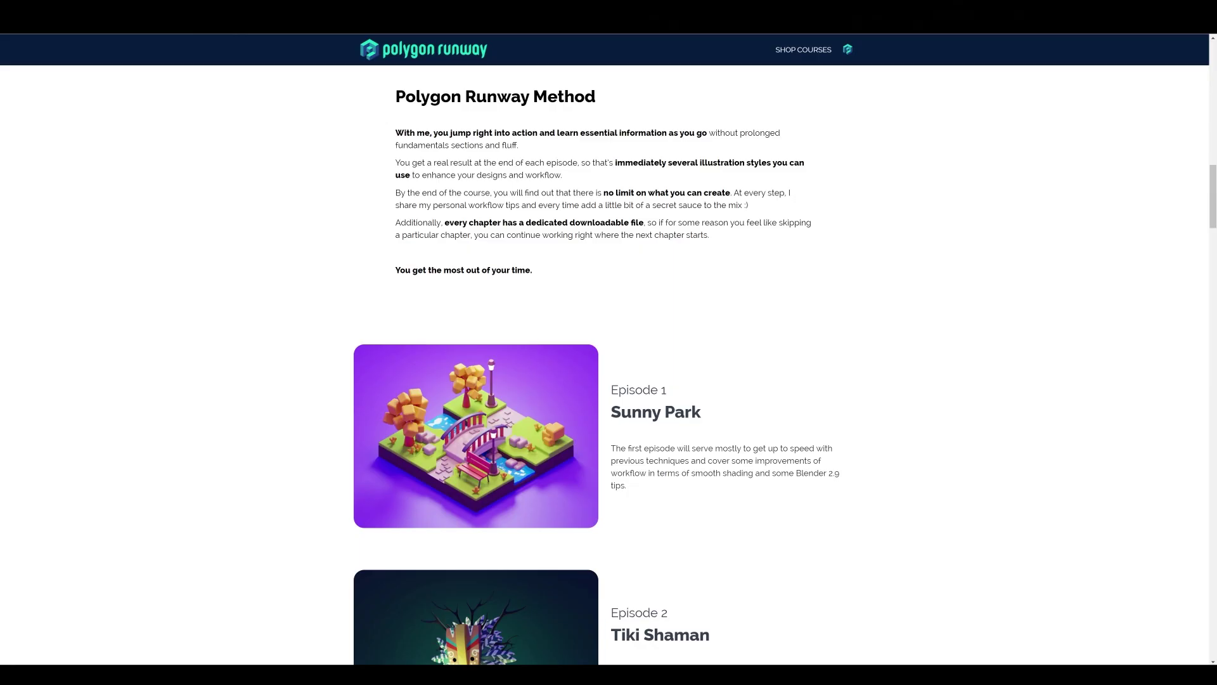
Look through the course page's episodes from Sunny Park to Explorer Isabella, plus its reviews and example curriculum
{"action": "scroll", "coordinate": [608, 365], "scroll_direction": "down", "scroll_amount": 7}
{"action": "scroll", "coordinate": [609, 366], "scroll_direction": "down", "scroll_amount": 9}
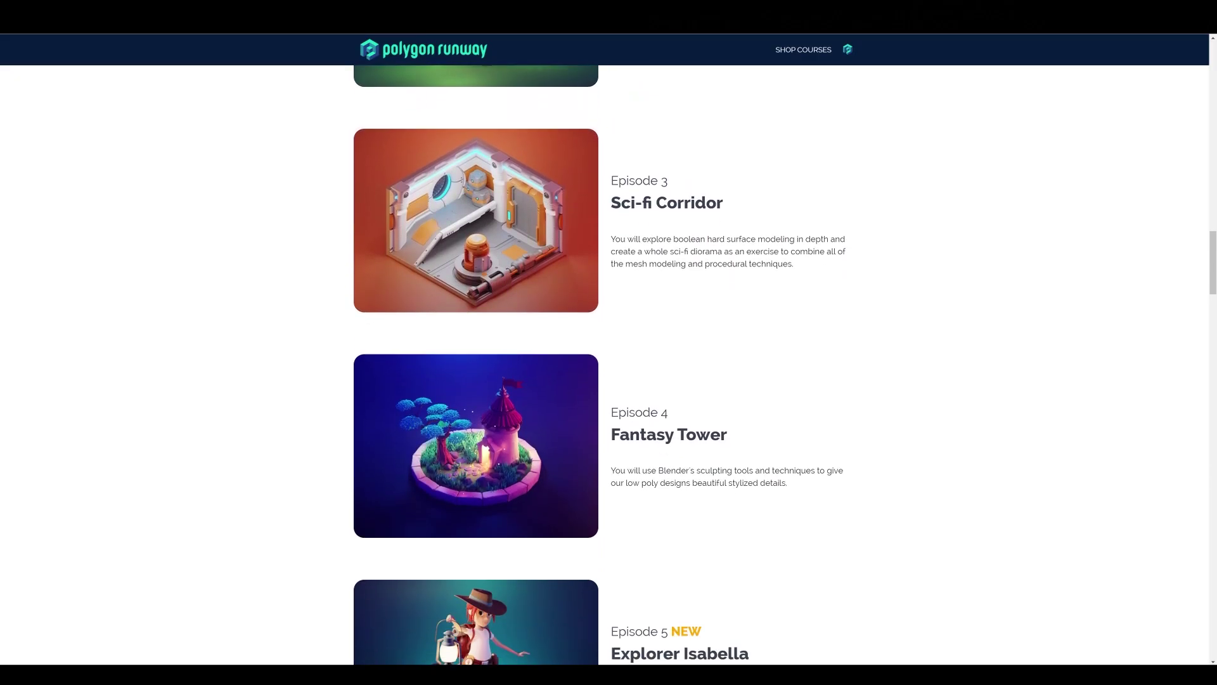
{"action": "scroll", "coordinate": [609, 365], "scroll_direction": "down", "scroll_amount": 4}
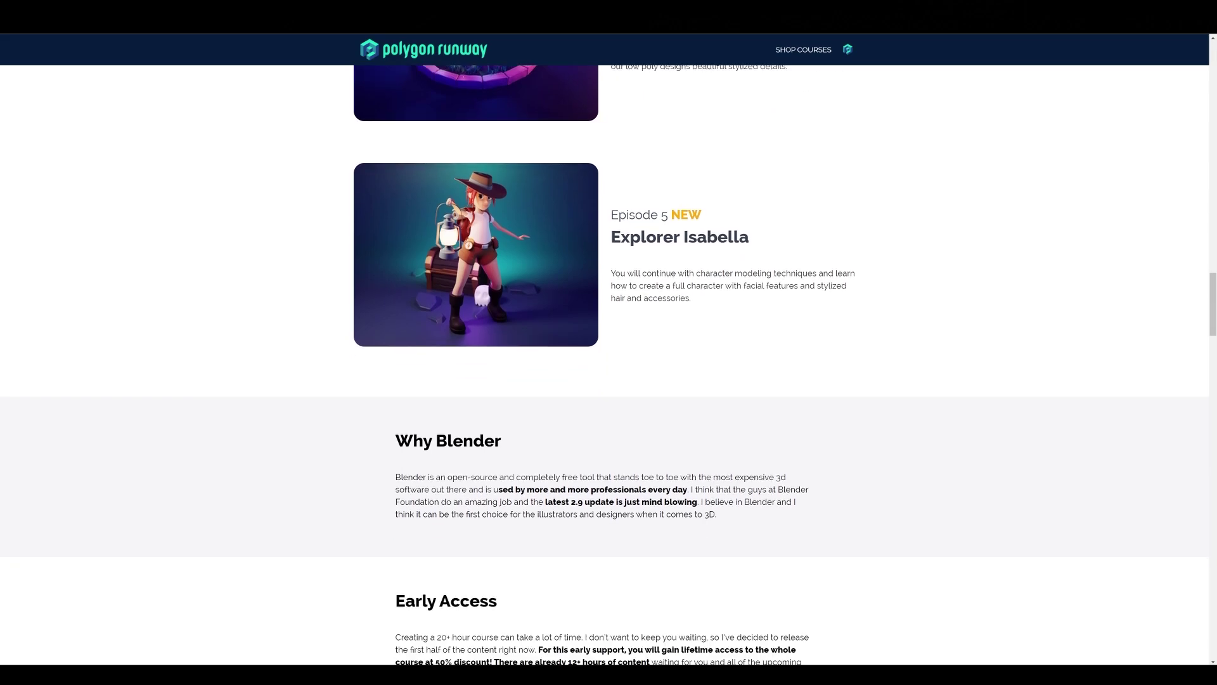
{"action": "scroll", "coordinate": [609, 365], "scroll_direction": "up", "scroll_amount": 6}
{"action": "scroll", "coordinate": [608, 366], "scroll_direction": "up", "scroll_amount": 2}
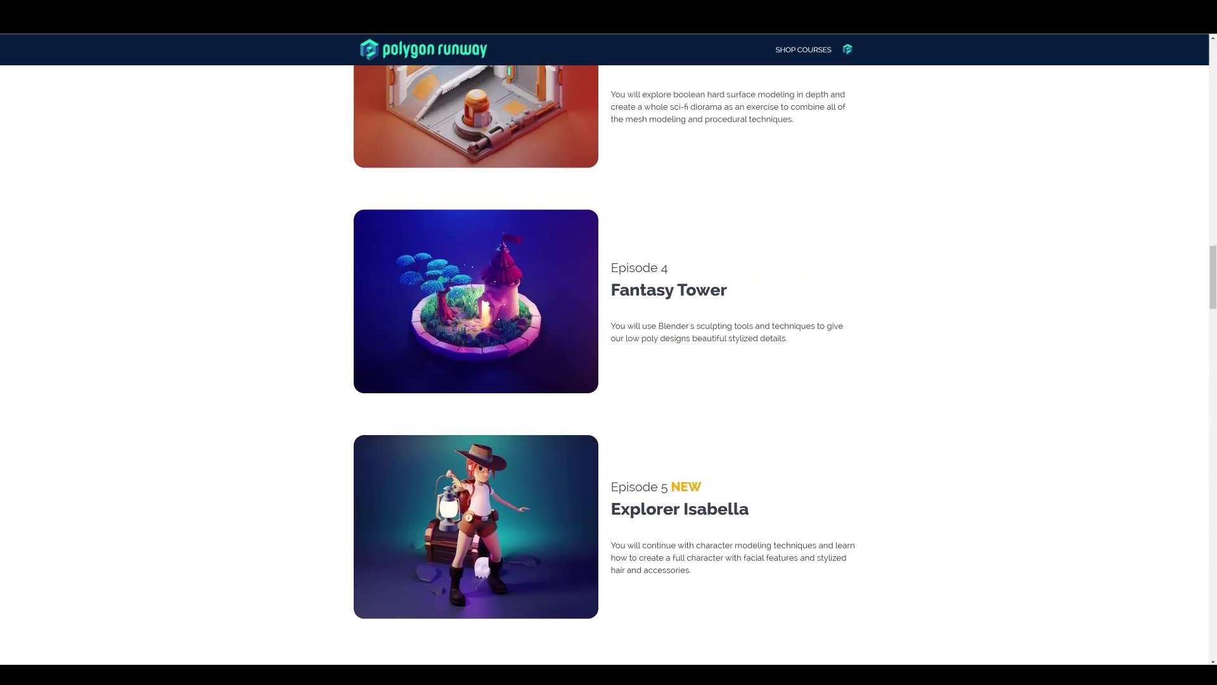
{"action": "scroll", "coordinate": [608, 365], "scroll_direction": "down", "scroll_amount": 10}
{"action": "scroll", "coordinate": [609, 365], "scroll_direction": "down", "scroll_amount": 9}
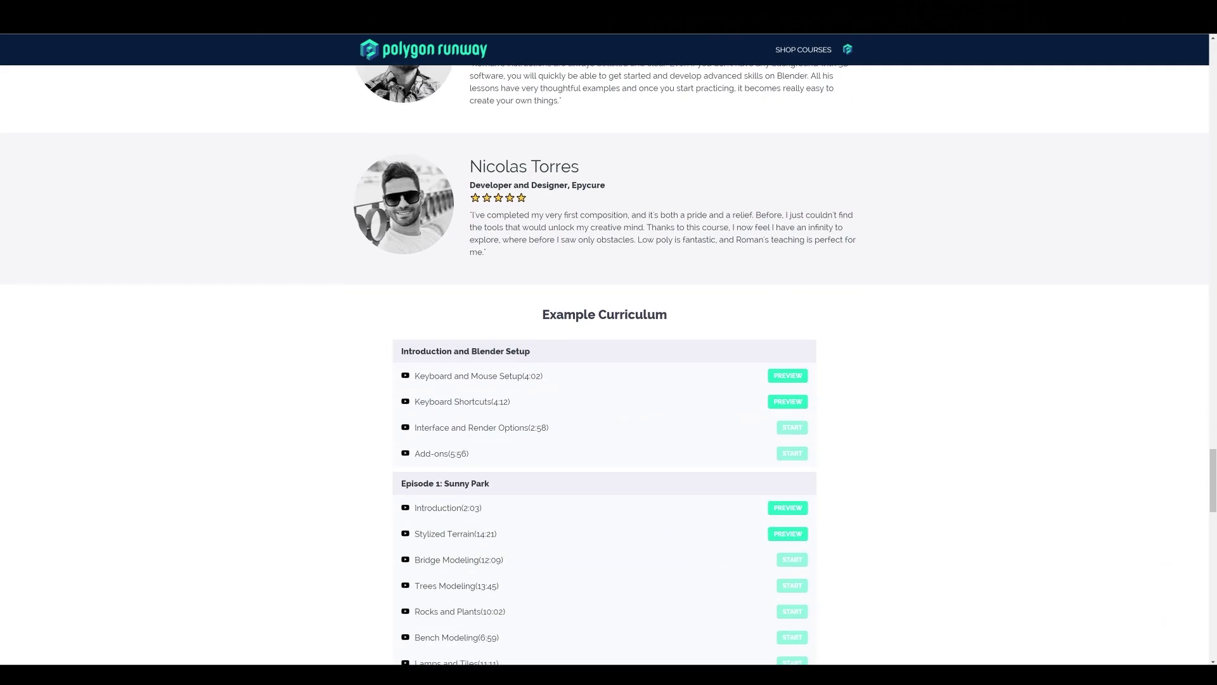
{"action": "scroll", "coordinate": [609, 365], "scroll_direction": "up", "scroll_amount": 20}
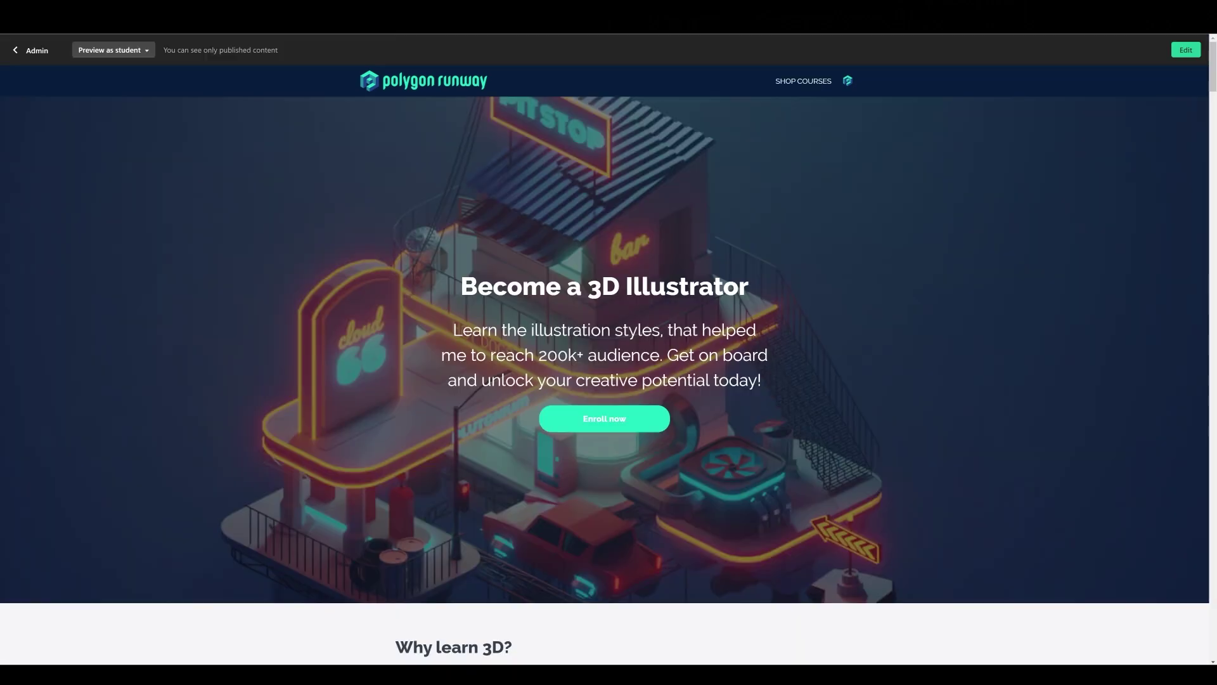
Look through the Become a 3D Illustrator course page, covering the Sushi to Home Office episodes and the teaching method
{"action": "scroll", "coordinate": [609, 365], "scroll_direction": "down", "scroll_amount": 10}
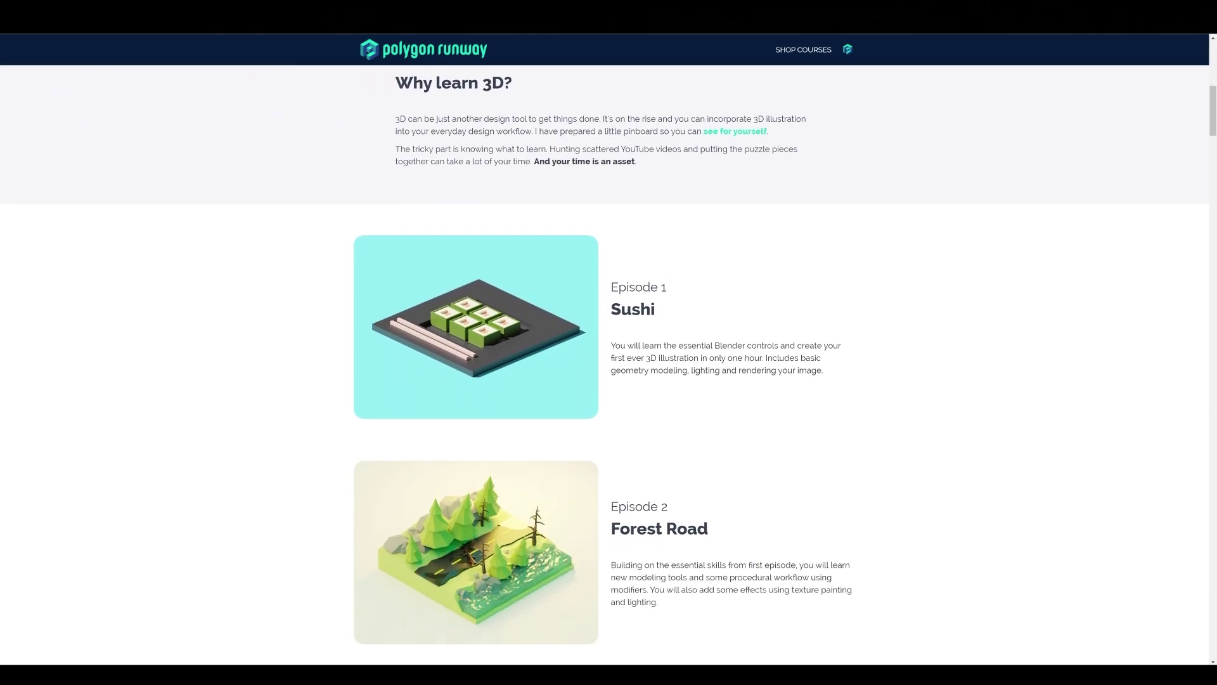
{"action": "scroll", "coordinate": [609, 365], "scroll_direction": "down", "scroll_amount": 9}
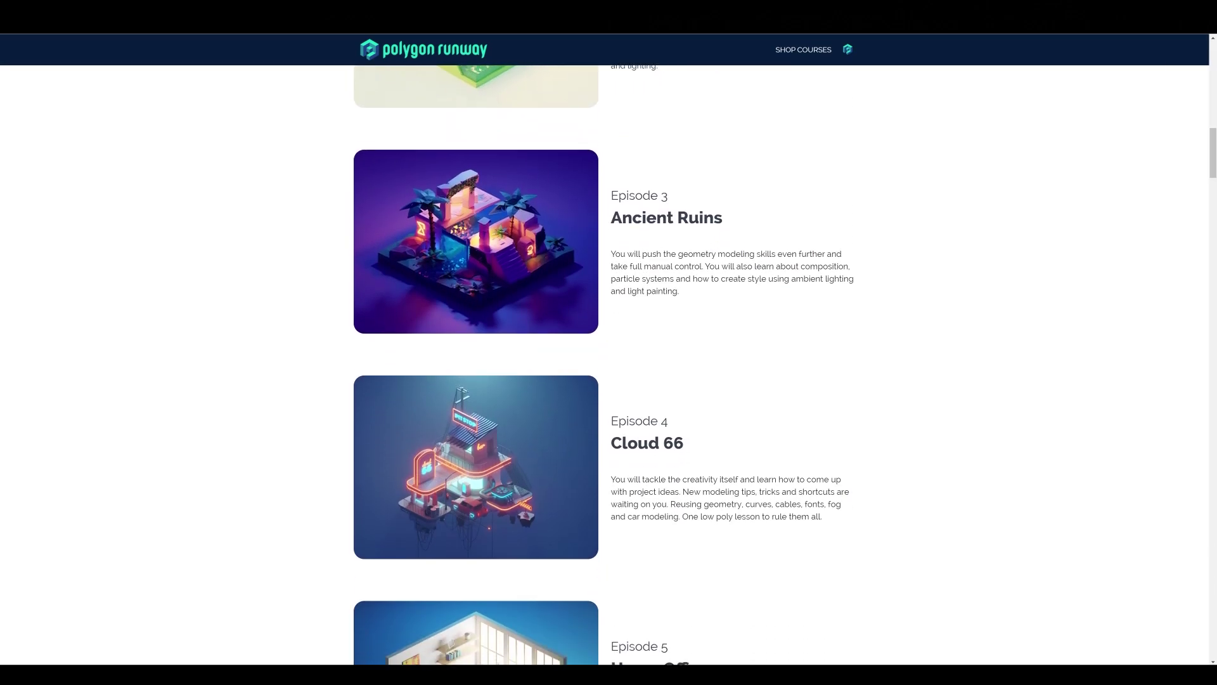
{"action": "scroll", "coordinate": [609, 366], "scroll_direction": "down", "scroll_amount": 2}
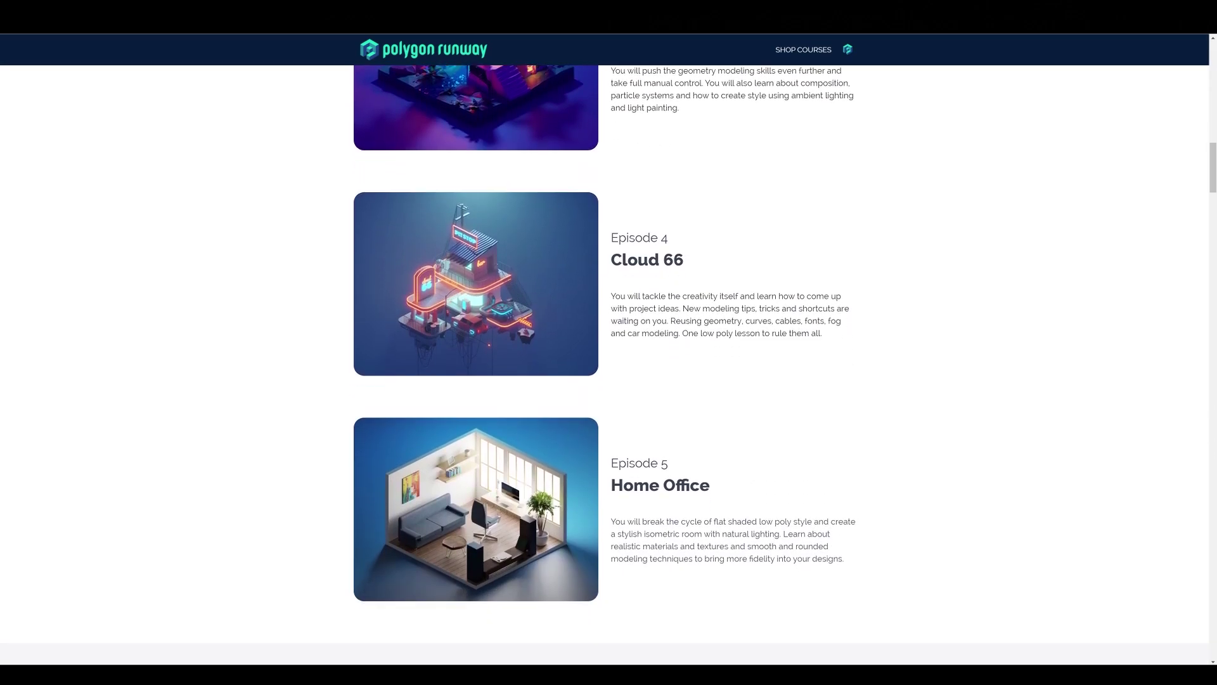
{"action": "scroll", "coordinate": [608, 365], "scroll_direction": "down", "scroll_amount": 12}
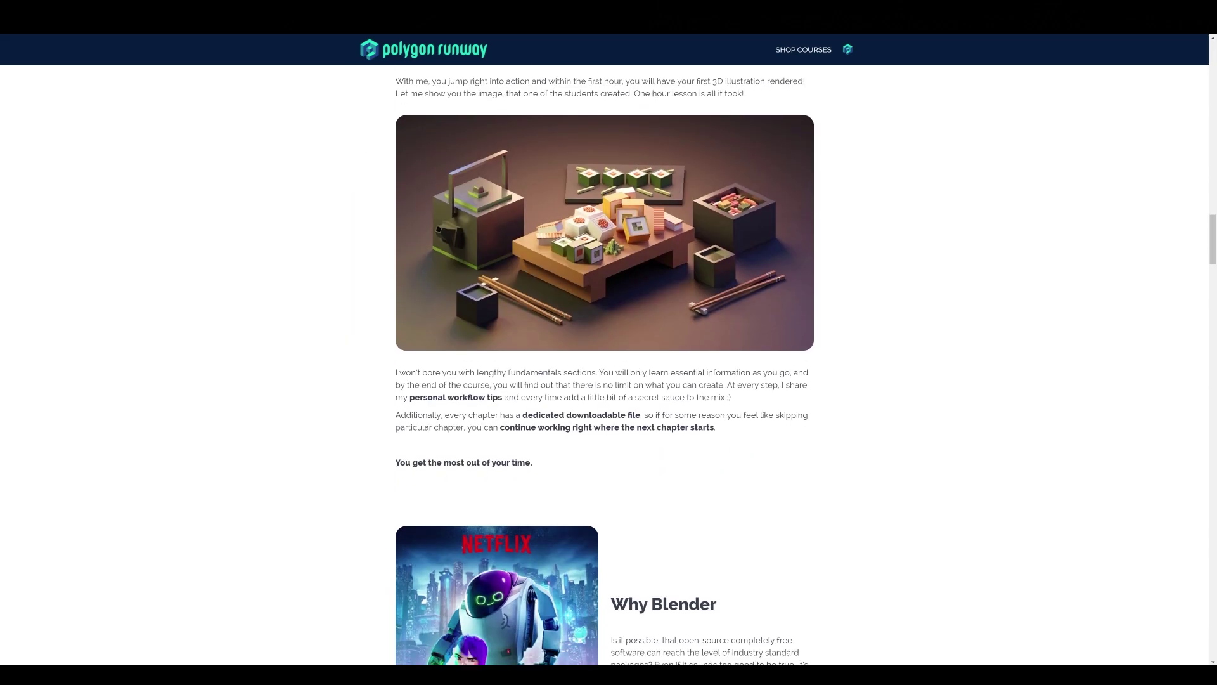
{"action": "scroll", "coordinate": [609, 365], "scroll_direction": "down", "scroll_amount": 1}
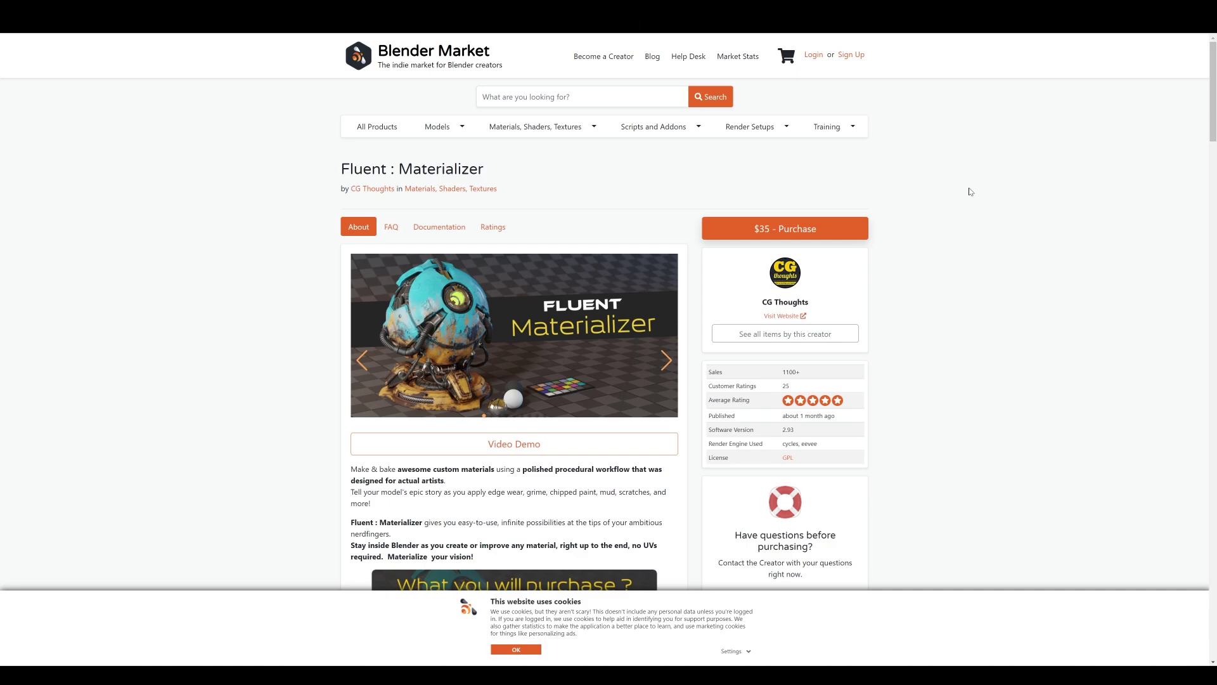
Switch to Blender, search the add-on preferences for "node" and expand the Node Wrangler details
{"action": "key", "text": "alt+Tab"}
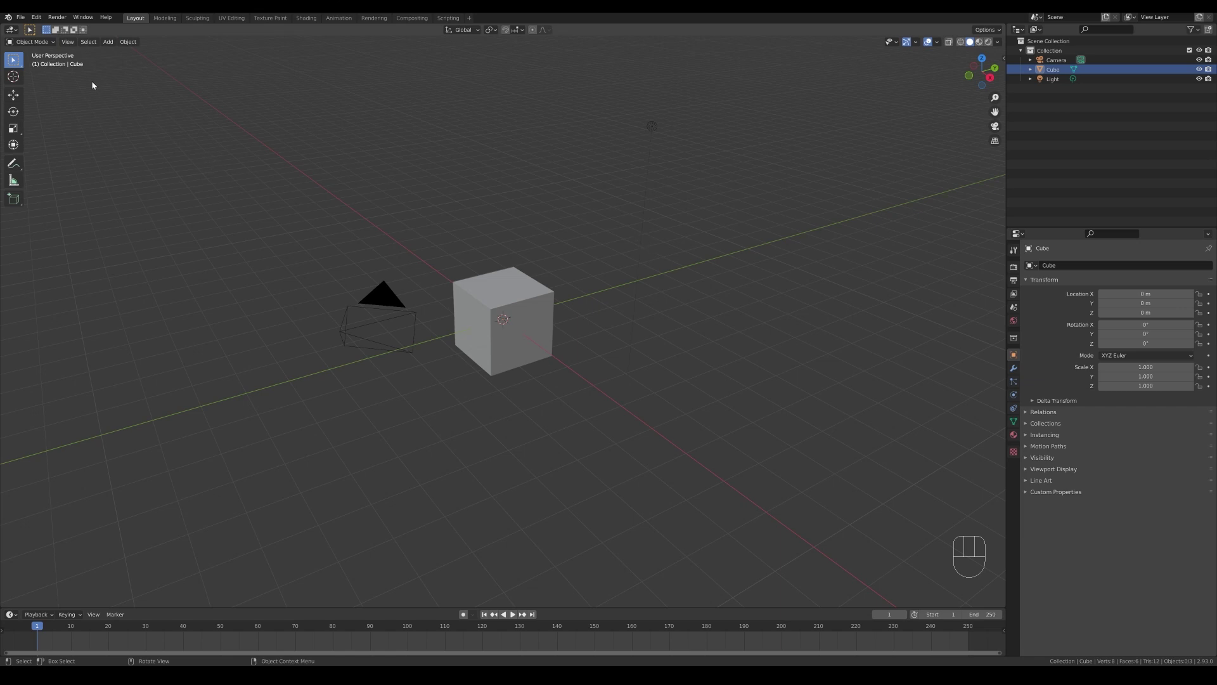
{"action": "left_click", "coordinate": [36, 17]}
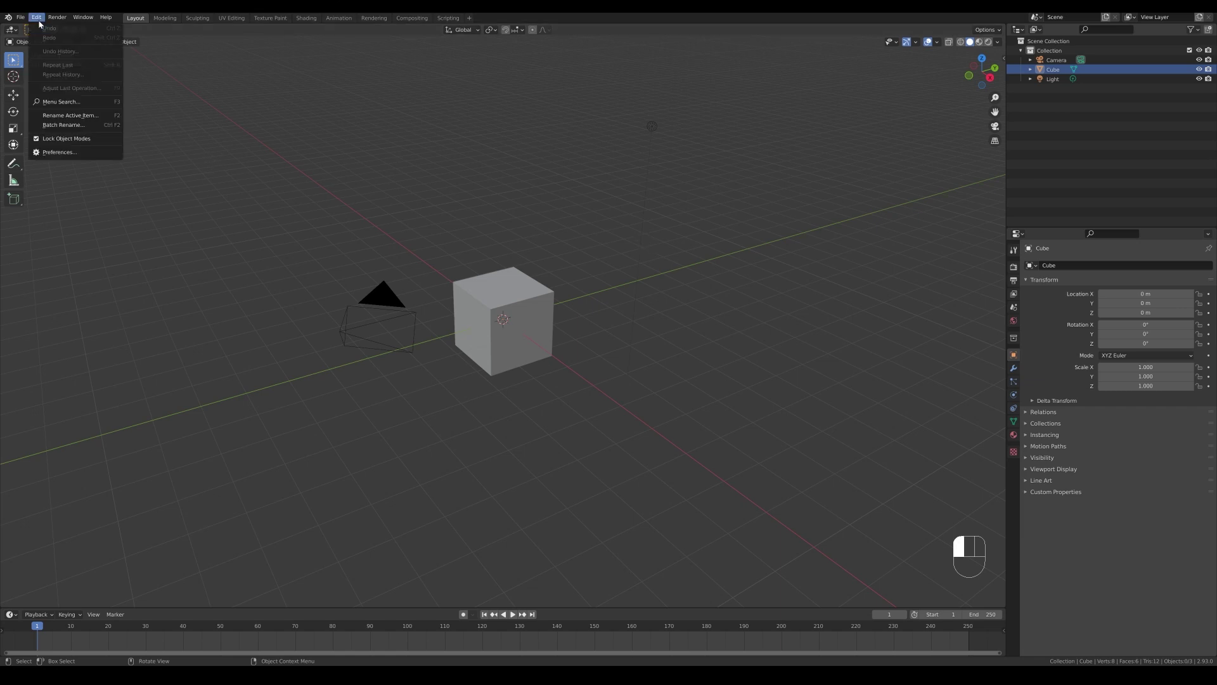
{"action": "left_click", "coordinate": [64, 152]}
{"action": "left_click", "coordinate": [270, 48]}
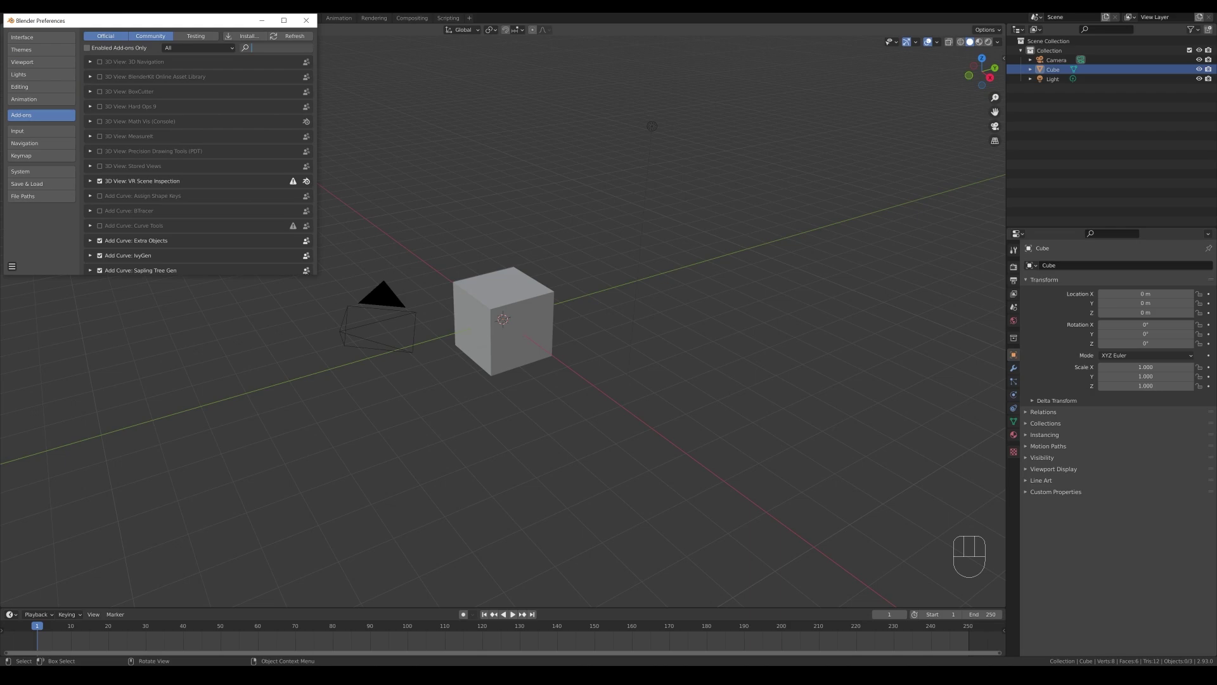
{"action": "type", "text": "node"}
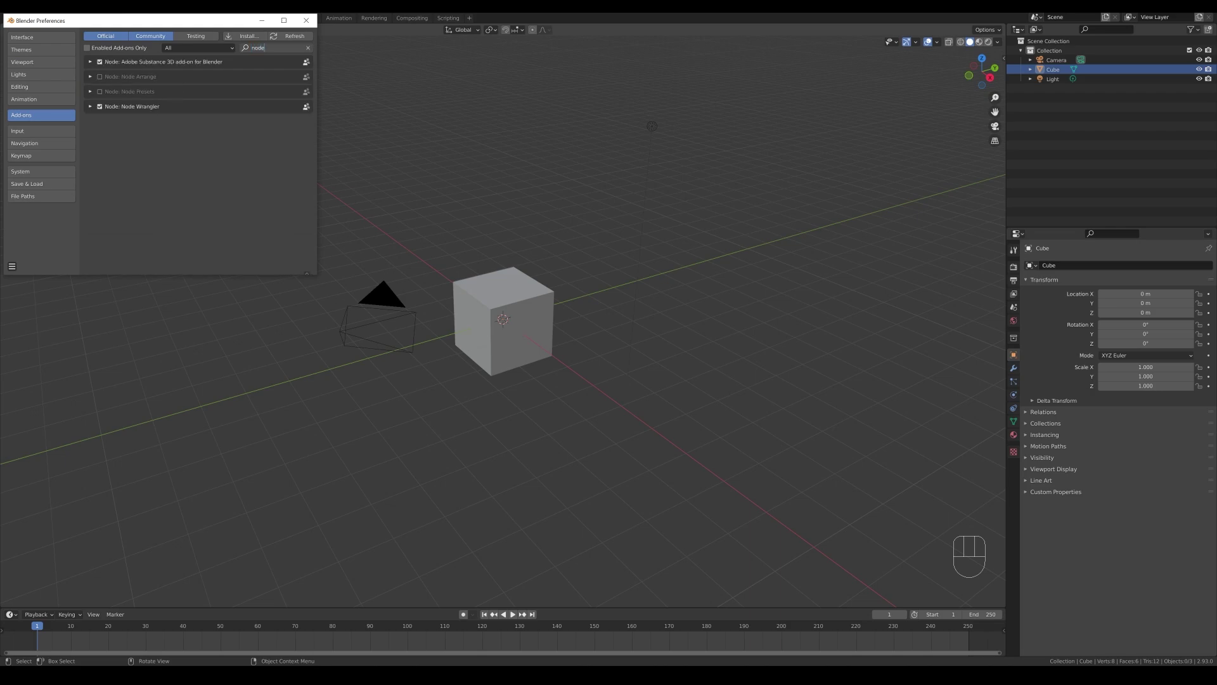
{"action": "key", "text": "Return"}
{"action": "left_click", "coordinate": [91, 105]}
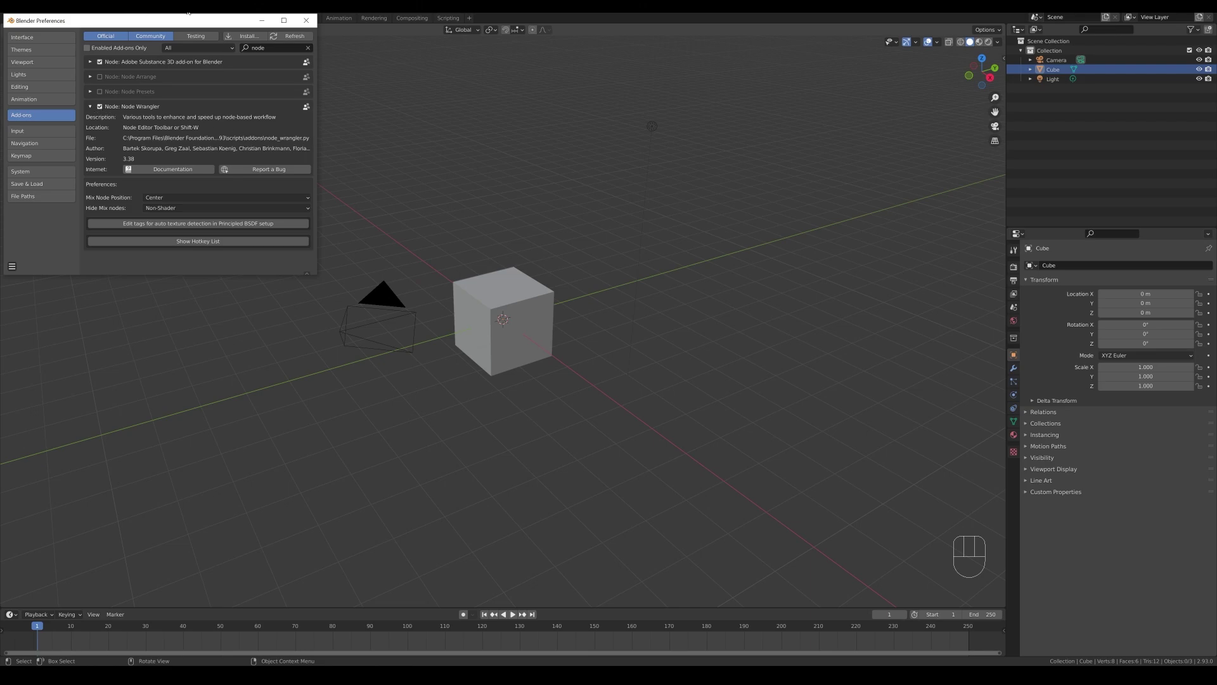
View the file browser for installing an add-on, and close it together with the preferences
{"action": "left_click_drag", "start_coordinate": [188, 19], "coordinate": [236, 53]}
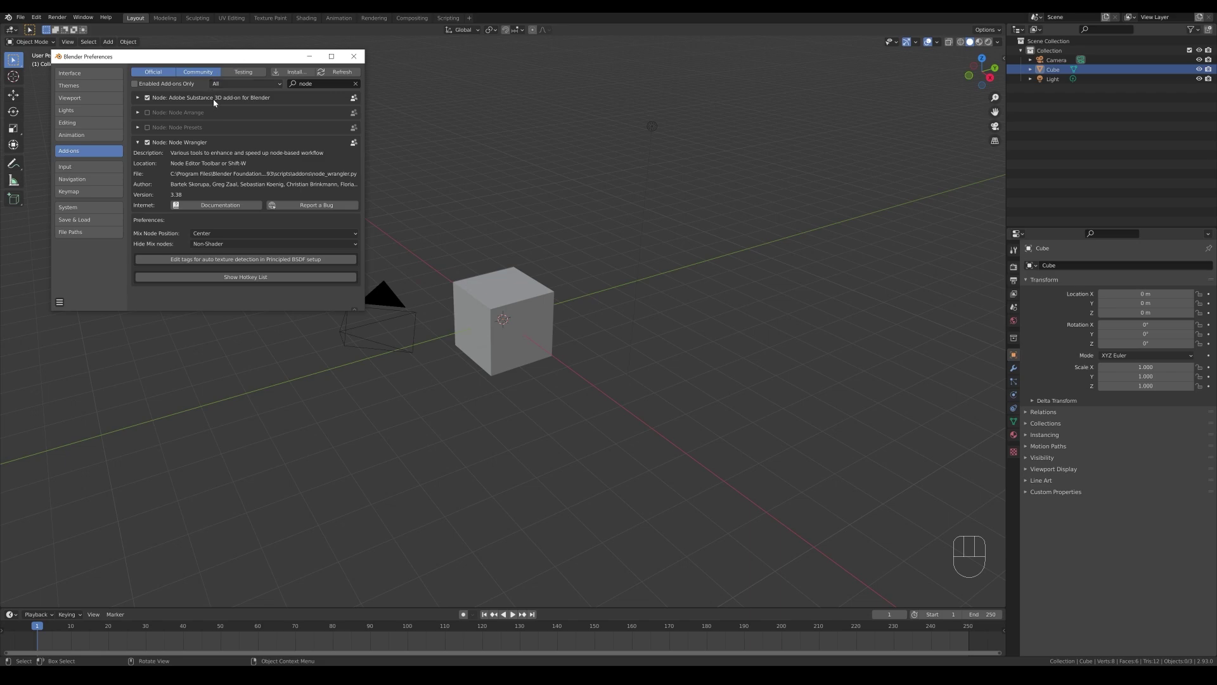
{"action": "left_click", "coordinate": [293, 72]}
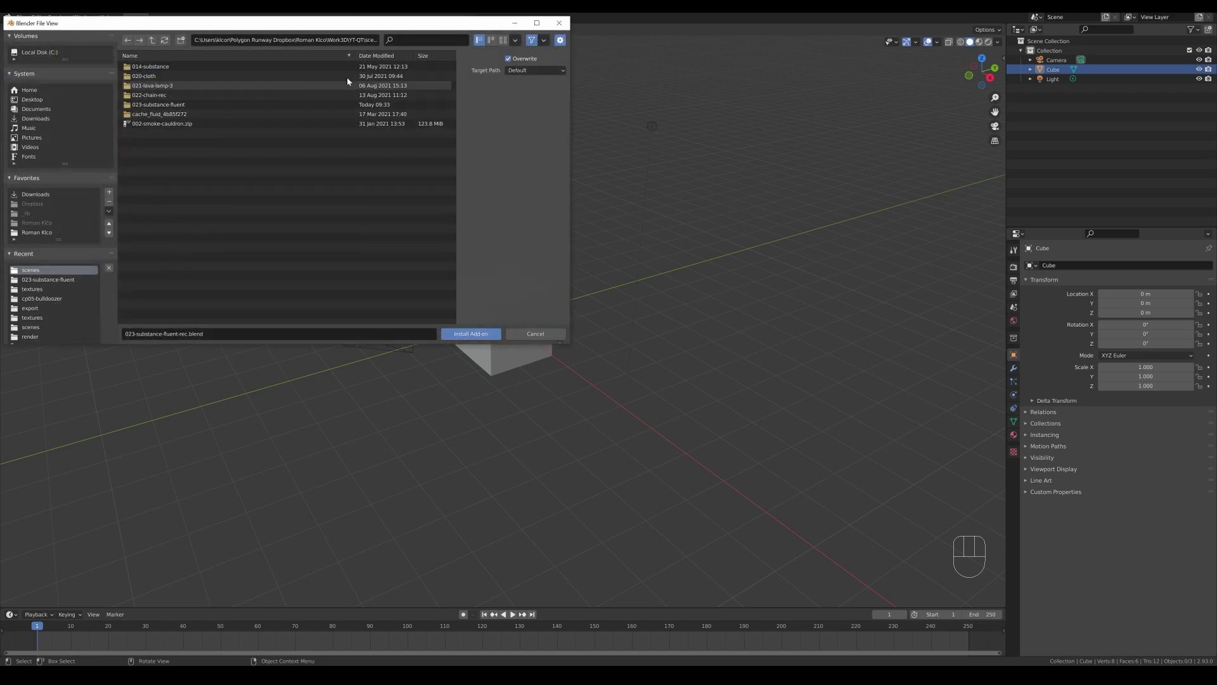
{"action": "left_click", "coordinate": [559, 23]}
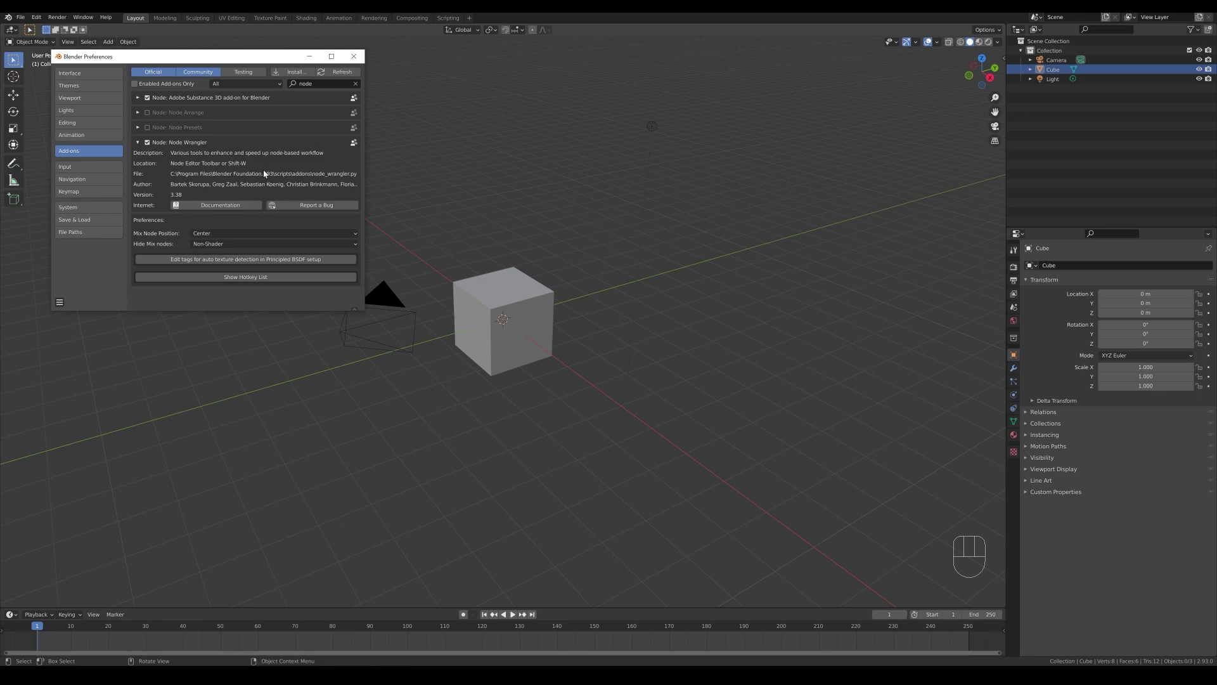
{"action": "left_click", "coordinate": [354, 57]}
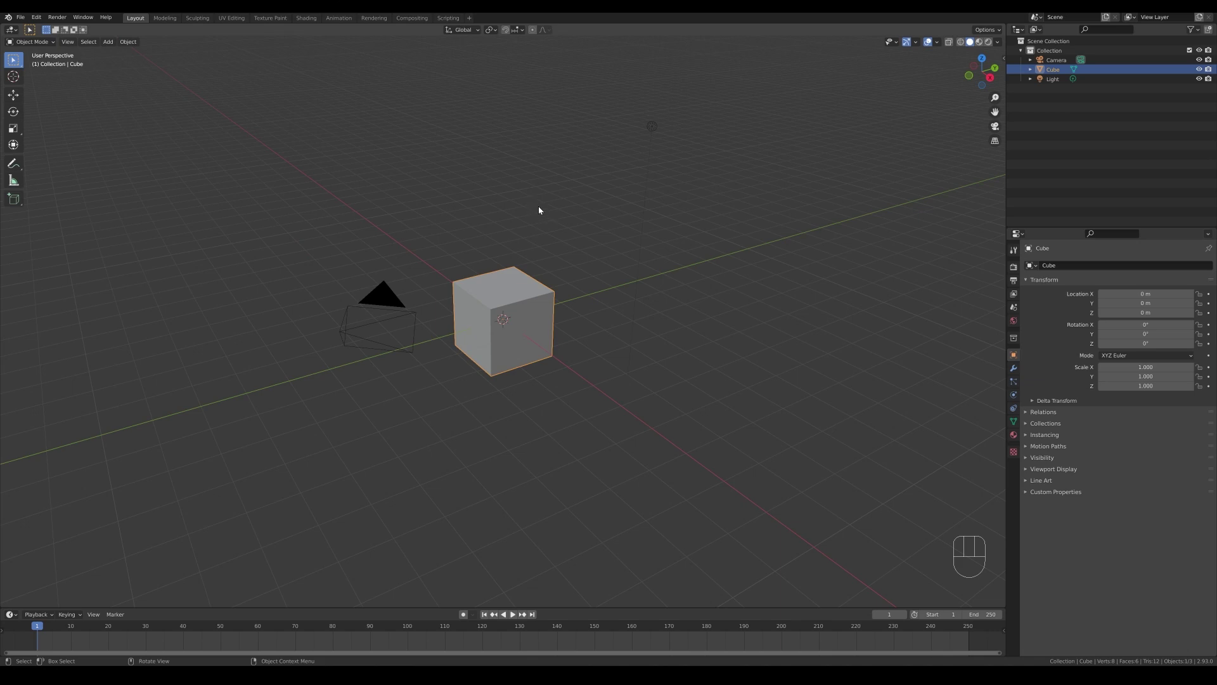
Delete the default cube and add a Monkey mesh in its place
{"action": "key", "text": "x"}
{"action": "left_click", "coordinate": [541, 203]}
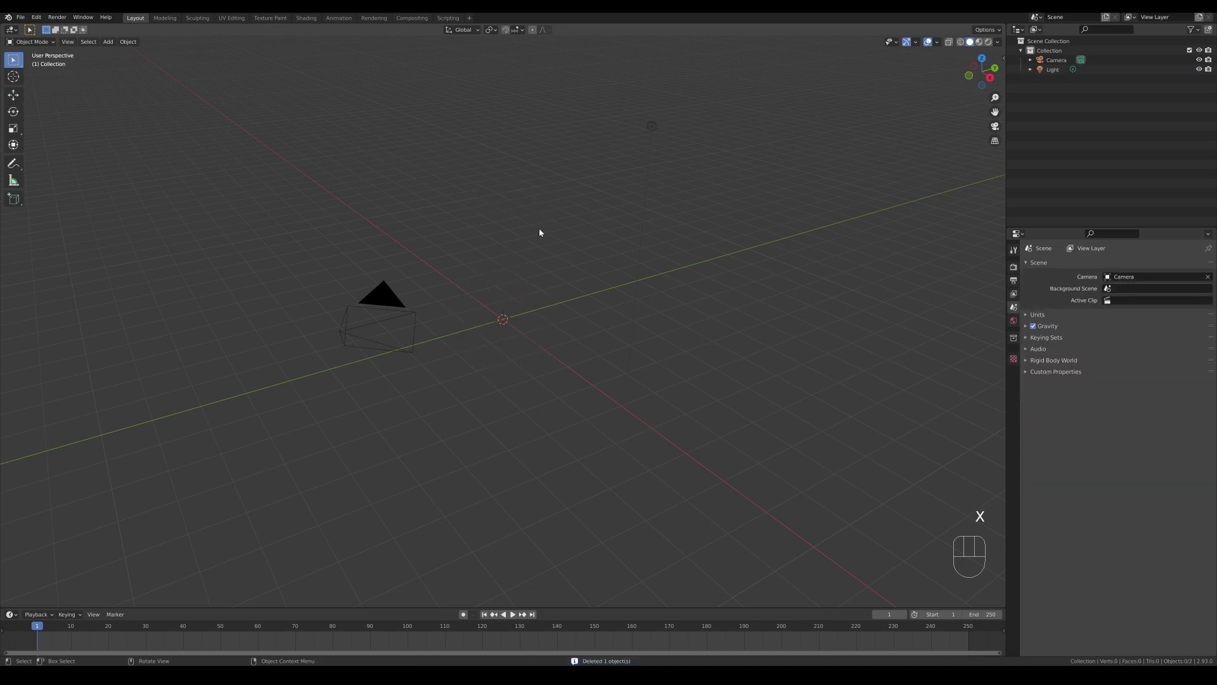
{"action": "key", "text": "shift+a"}
{"action": "mouse_move", "coordinate": [532, 266]}
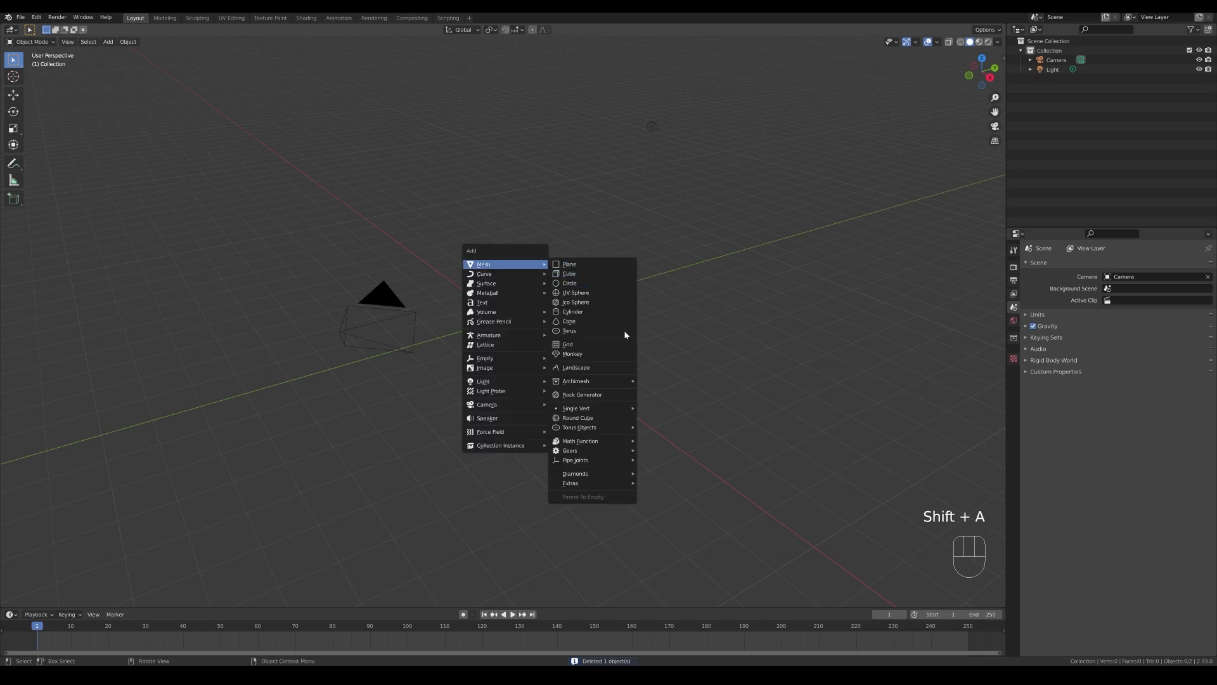
{"action": "left_click", "coordinate": [573, 353]}
Add a level 3 subdivision surface to the monkey head and shade it smooth
{"action": "middle_click_drag", "start_coordinate": [552, 222], "coordinate": [572, 322]}
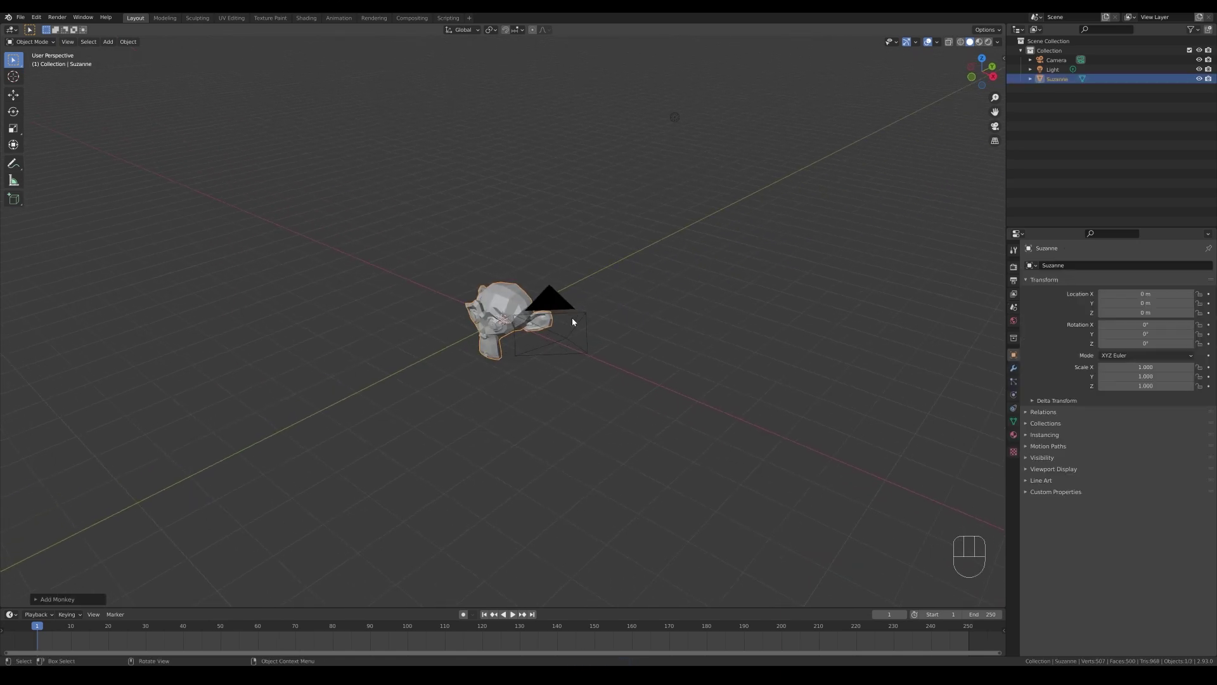
{"action": "scroll", "coordinate": [524, 336], "scroll_direction": "up", "scroll_amount": 4}
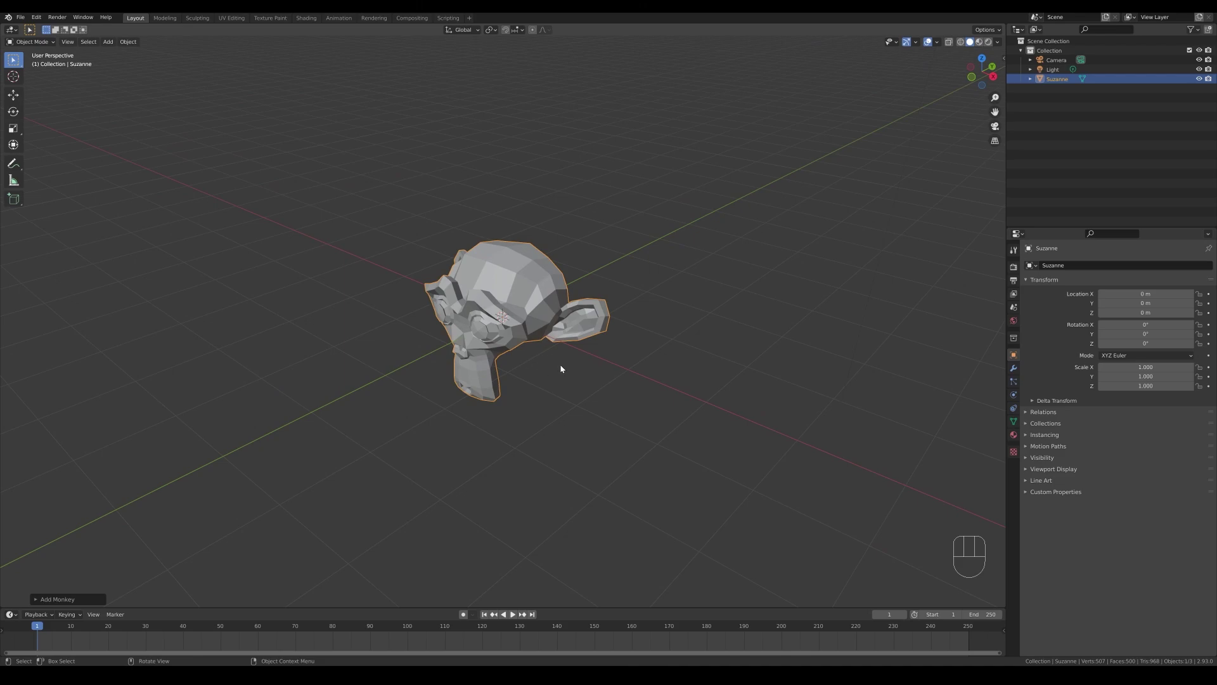
{"action": "key", "text": "ctrl"}
{"action": "key", "text": "ctrl+3"}
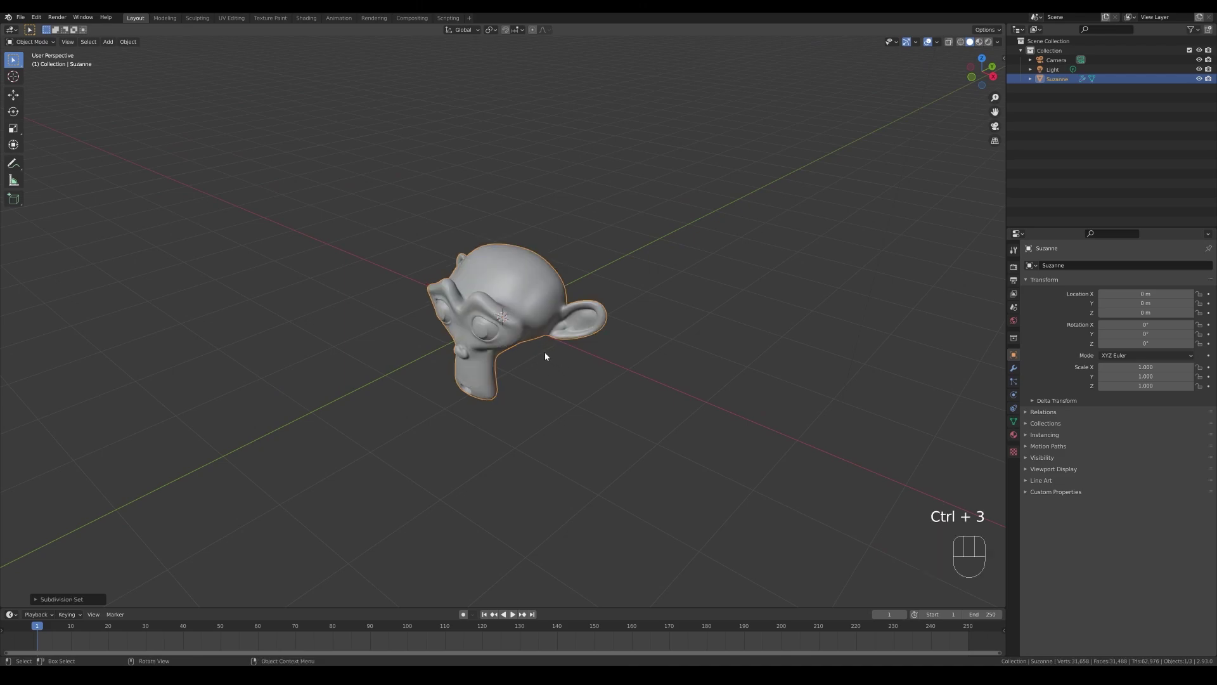
{"action": "middle_click_drag", "start_coordinate": [543, 344], "coordinate": [534, 314]}
{"action": "right_click", "coordinate": [534, 314]}
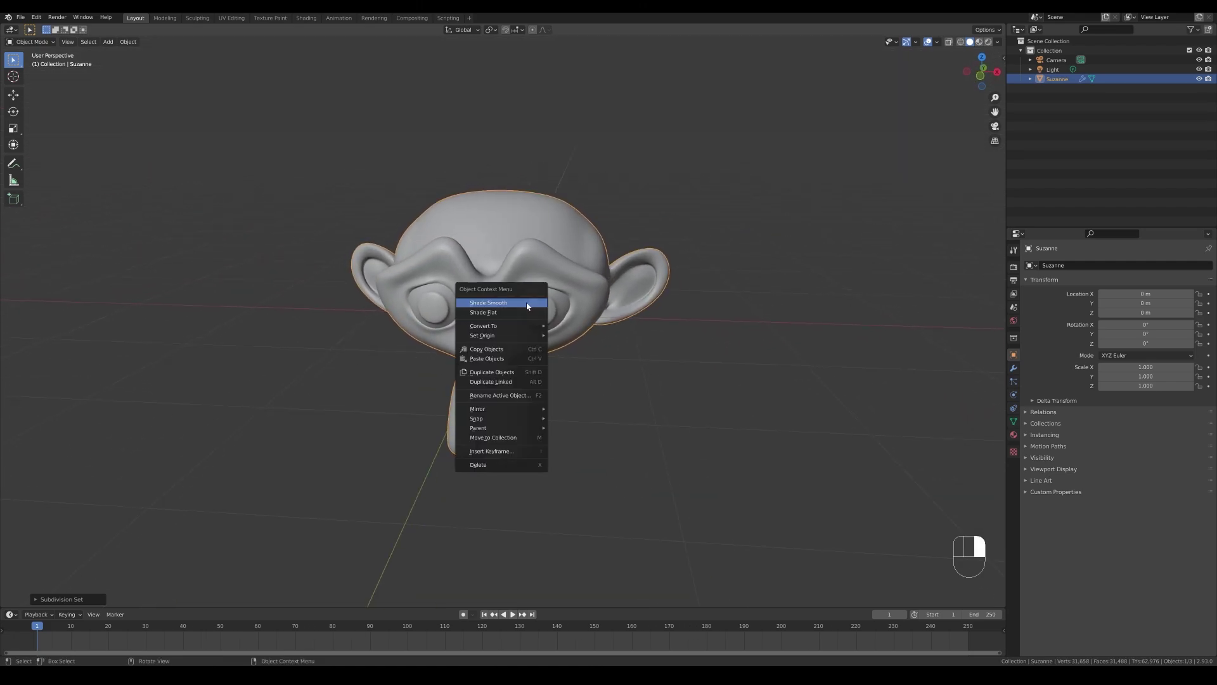
{"action": "mouse_move", "coordinate": [659, 289]}
{"action": "middle_mouse_down"}
{"action": "mouse_move", "coordinate": [634, 293]}
{"action": "mouse_move", "coordinate": [653, 301]}
{"action": "middle_mouse_up"}
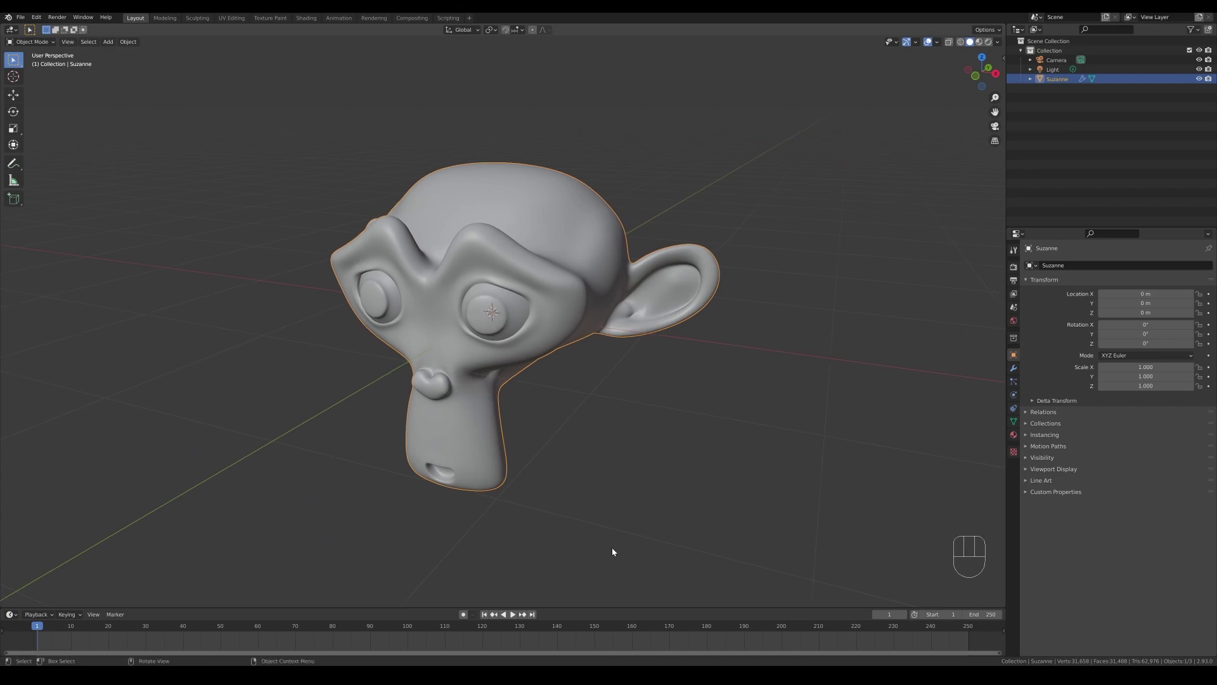
{"action": "middle_click_drag", "start_coordinate": [611, 554], "coordinate": [640, 520]}
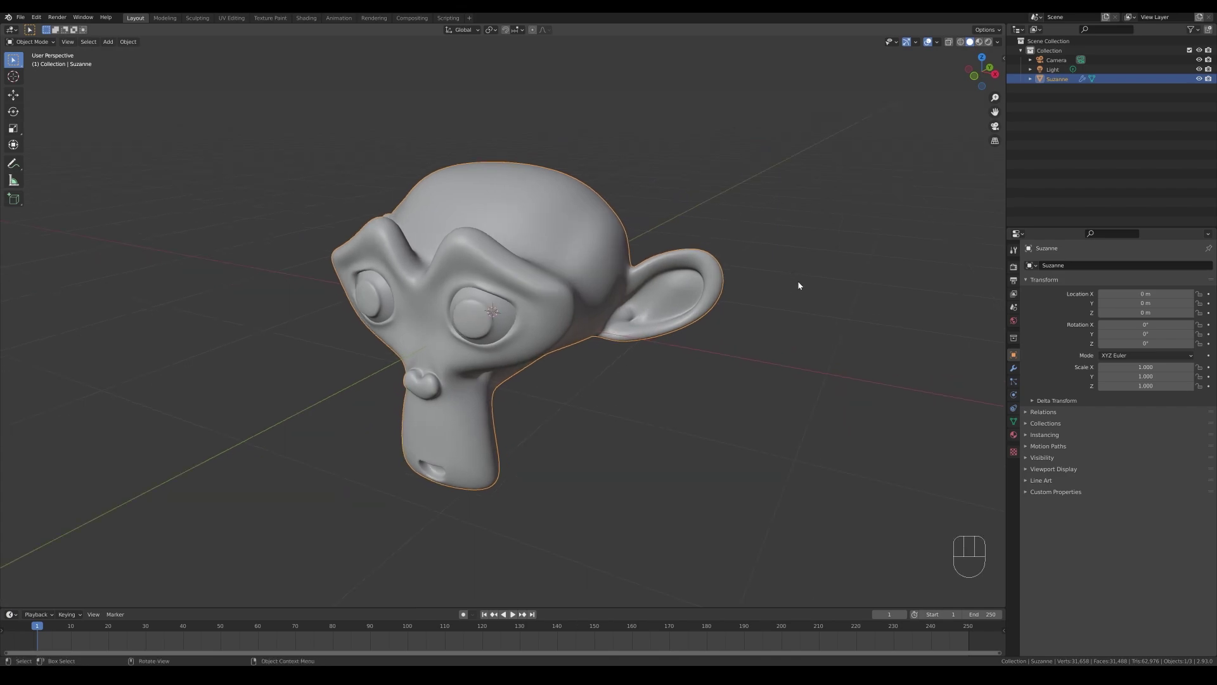
Enable Ambient Occlusion, Screen Space Reflections and Bloom in the Eevee render settings
{"action": "left_click", "coordinate": [1013, 267]}
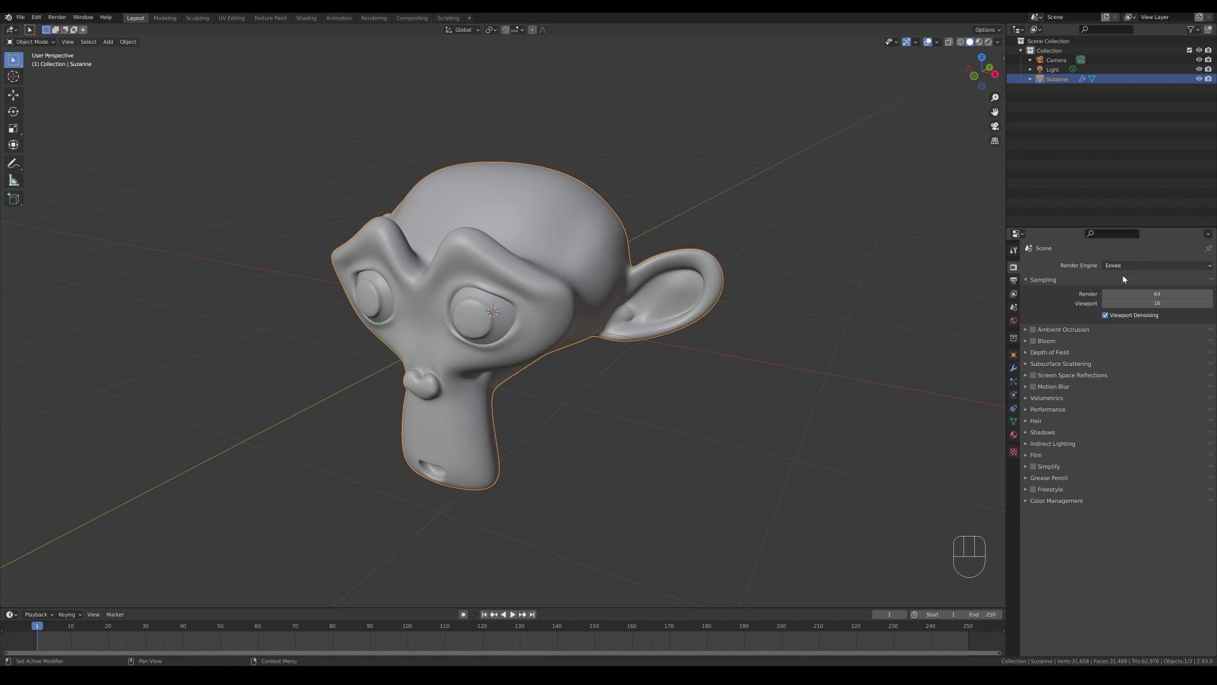
{"action": "left_click", "coordinate": [1033, 329]}
{"action": "left_click", "coordinate": [1033, 375]}
{"action": "left_click", "coordinate": [1071, 374]}
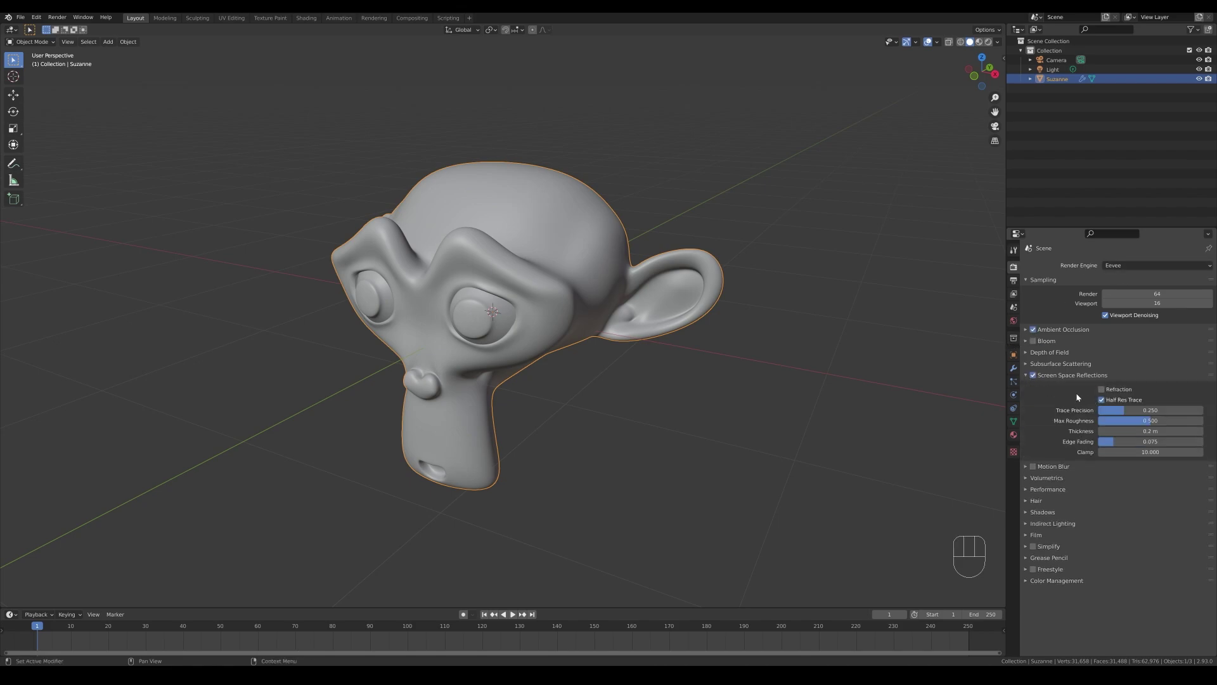
{"action": "left_click", "coordinate": [1025, 375]}
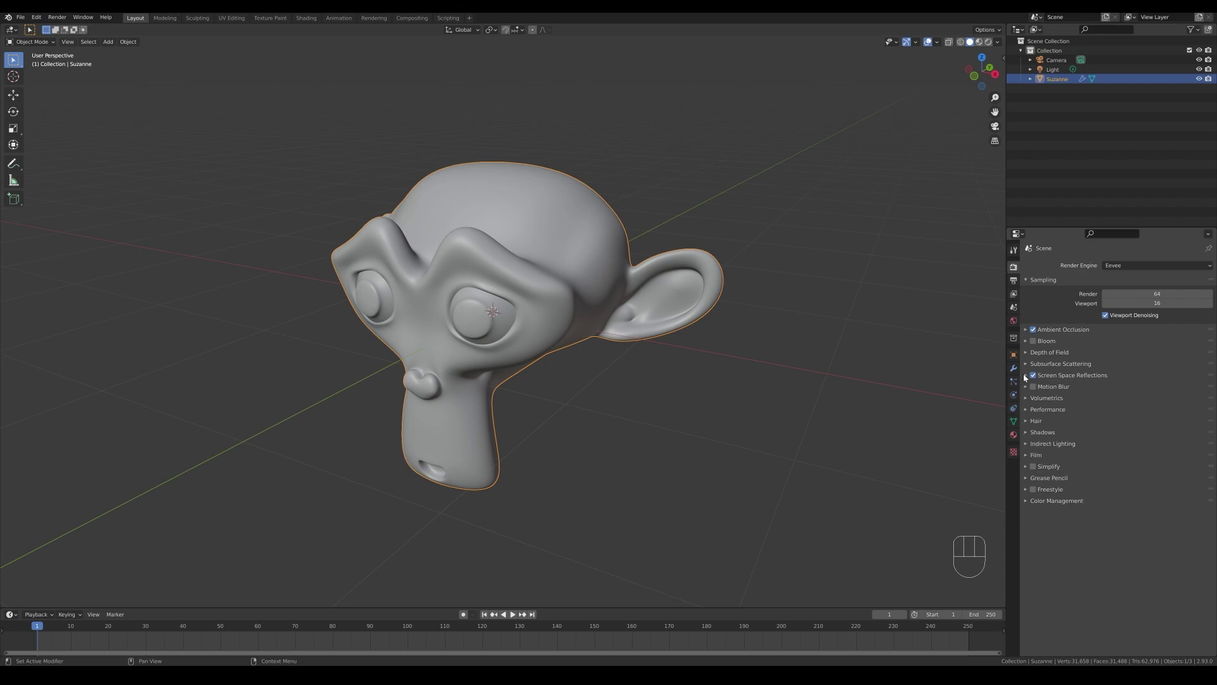
{"action": "left_click", "coordinate": [1033, 341]}
Switch the render engine to Cycles and set its device to GPU Compute
{"action": "left_click", "coordinate": [1122, 265]}
{"action": "left_click", "coordinate": [1119, 299]}
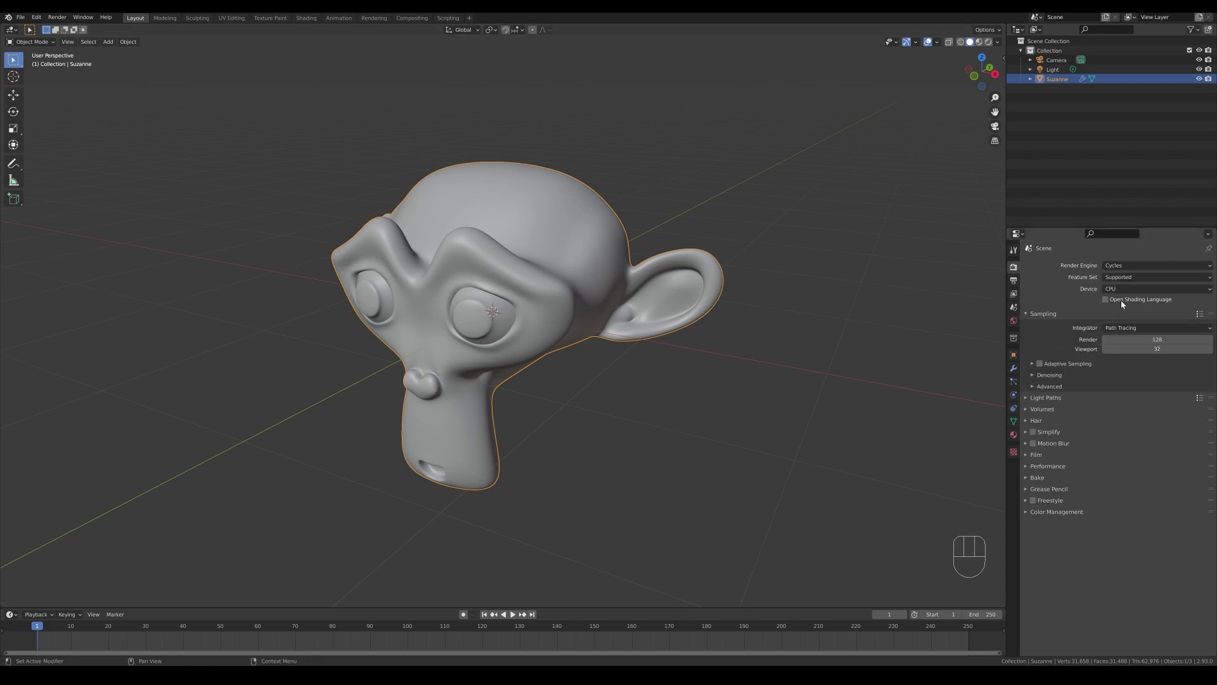
{"action": "left_click", "coordinate": [1127, 288]}
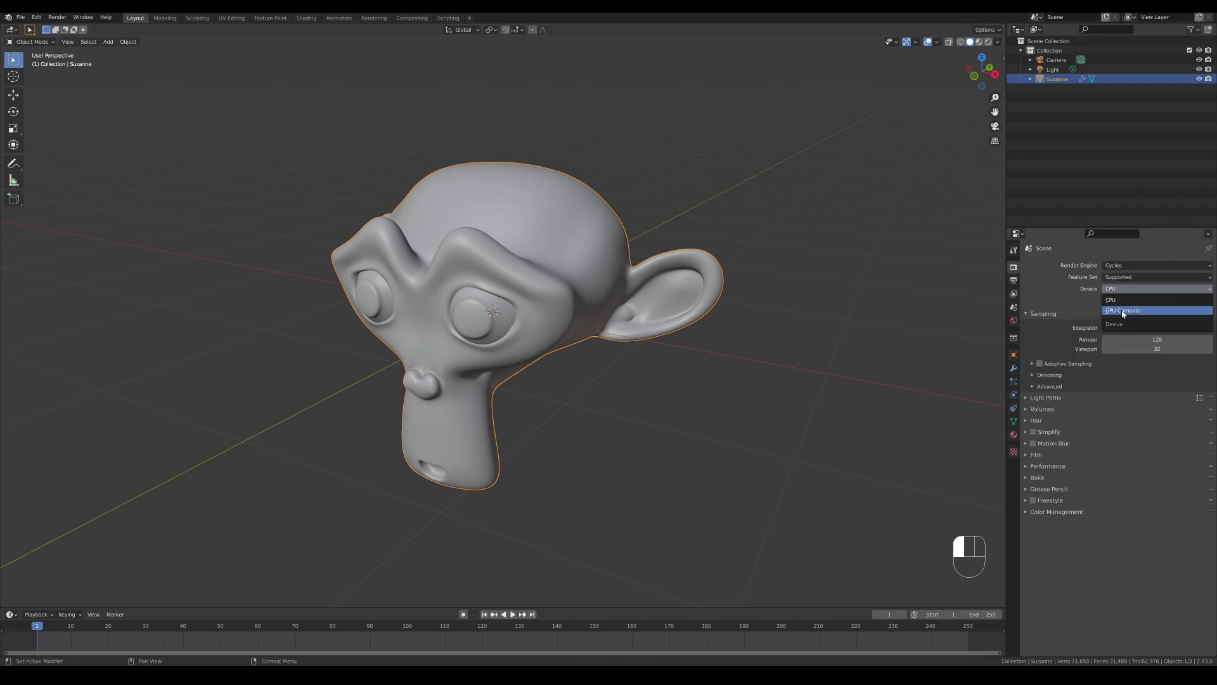
{"action": "left_click", "coordinate": [1123, 310]}
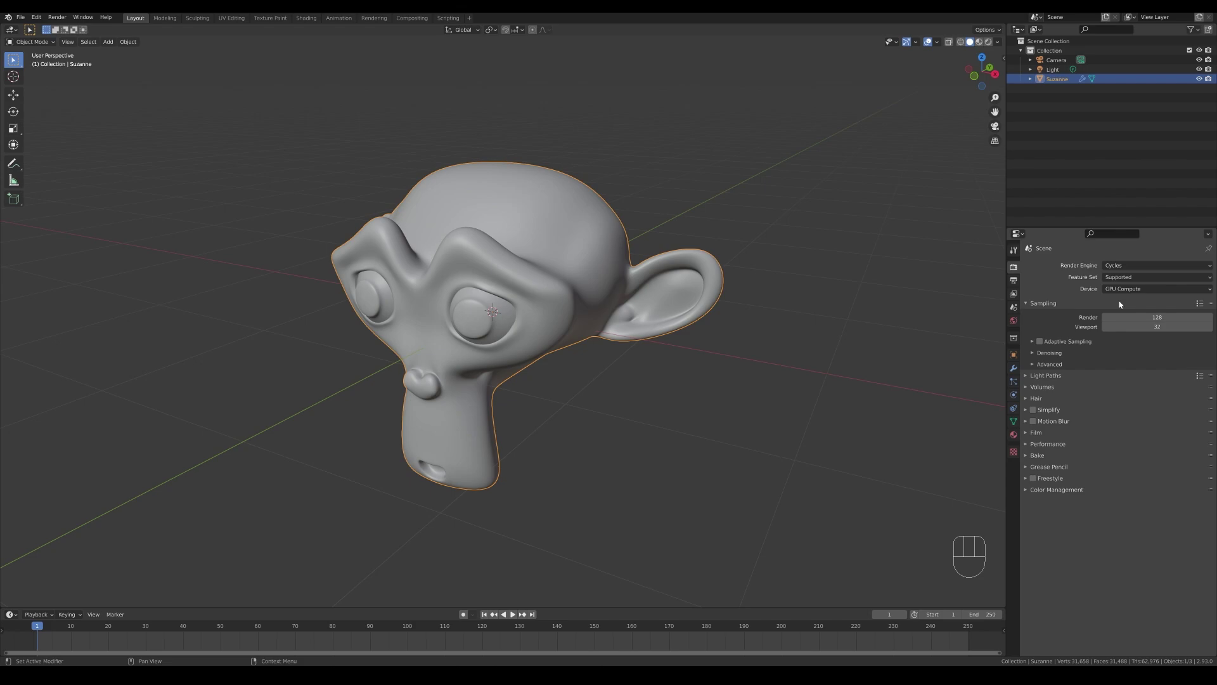
Set the Cycles render samples to 512
{"action": "left_click", "coordinate": [1157, 317]}
{"action": "type", "text": "512"}
{"action": "key", "text": "Return"}
Enable denoising with OpenImageDenoise for the final render and OptiX for the viewport
{"action": "left_click", "coordinate": [1035, 354]}
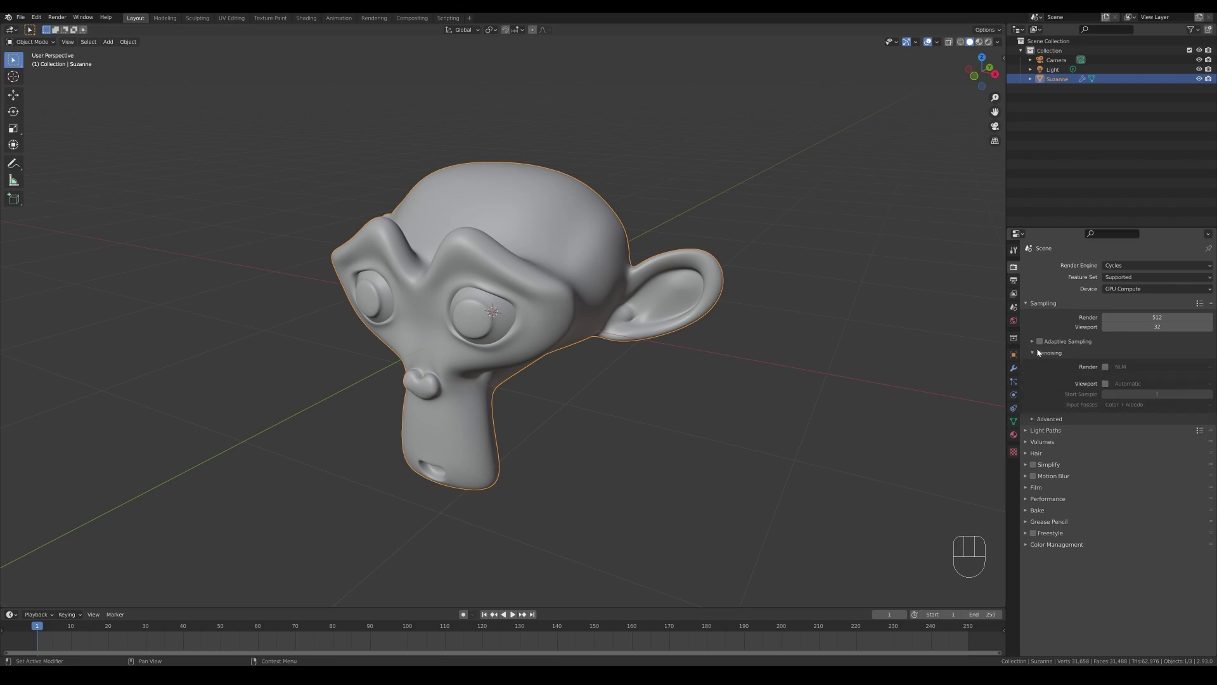
{"action": "left_click", "coordinate": [1131, 367]}
{"action": "left_click", "coordinate": [1135, 402]}
{"action": "left_click", "coordinate": [1106, 384]}
{"action": "left_click", "coordinate": [1160, 383]}
{"action": "left_click", "coordinate": [1135, 407]}
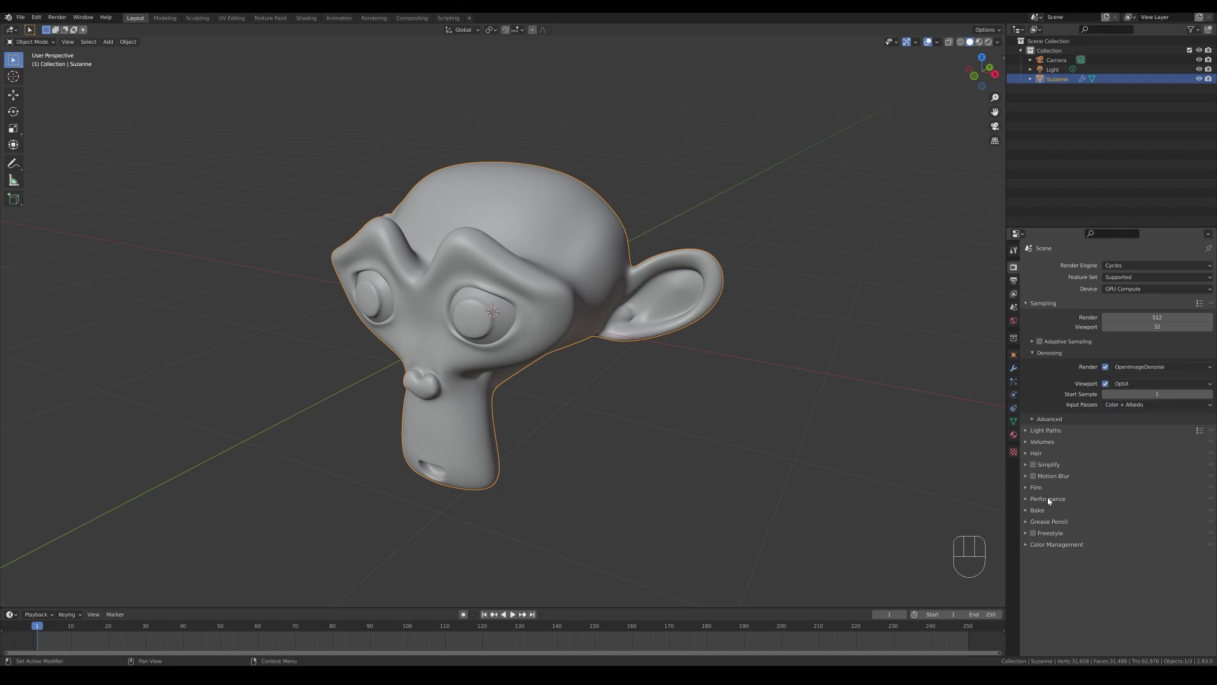
Set the Cycles render tile size to 512 by 512 px in the performance settings
{"action": "left_click", "coordinate": [1044, 499]}
{"action": "left_click", "coordinate": [1141, 563]}
{"action": "type", "text": "512"}
{"action": "key", "text": "Tab"}
{"action": "type", "text": "512"}
{"action": "key", "text": "Return"}
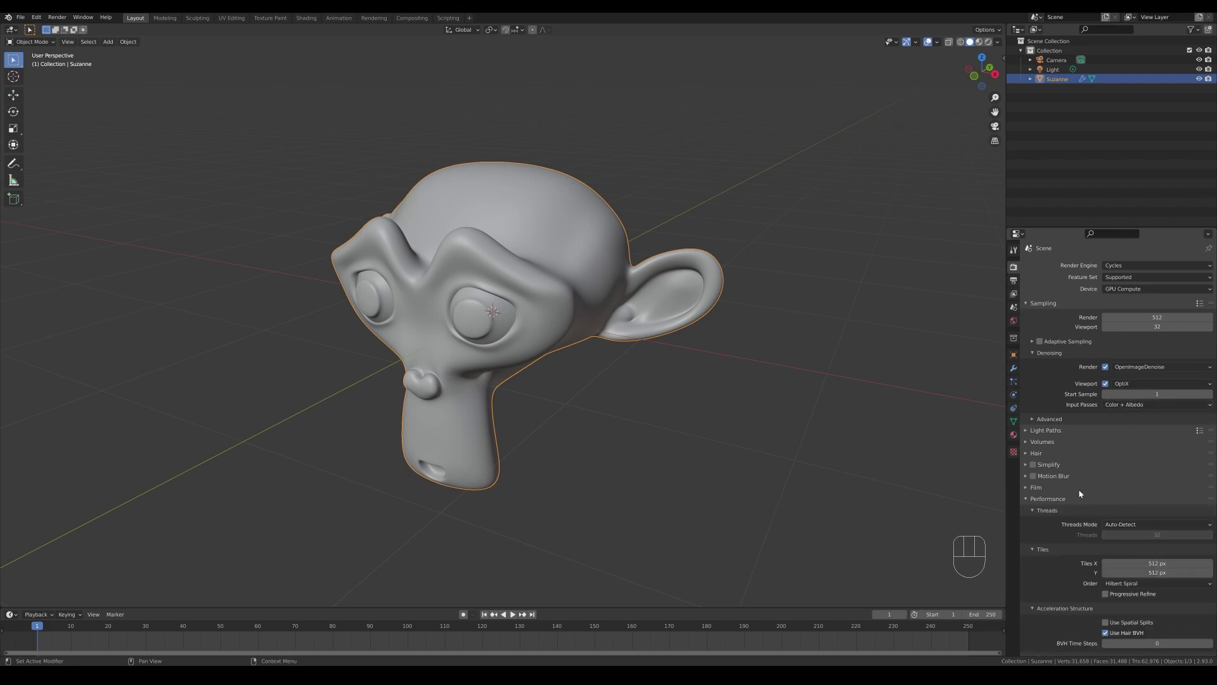
{"action": "left_click", "coordinate": [1044, 501]}
{"action": "left_click", "coordinate": [1044, 501]}
{"action": "left_click", "coordinate": [1046, 499]}
{"action": "left_click", "coordinate": [1046, 498]}
{"action": "left_click", "coordinate": [1045, 498]}
Bring up the Substance 3D add-on's controls beside the 3D viewport, looking briefly at the Fluent shader tools
{"action": "key", "text": "n"}
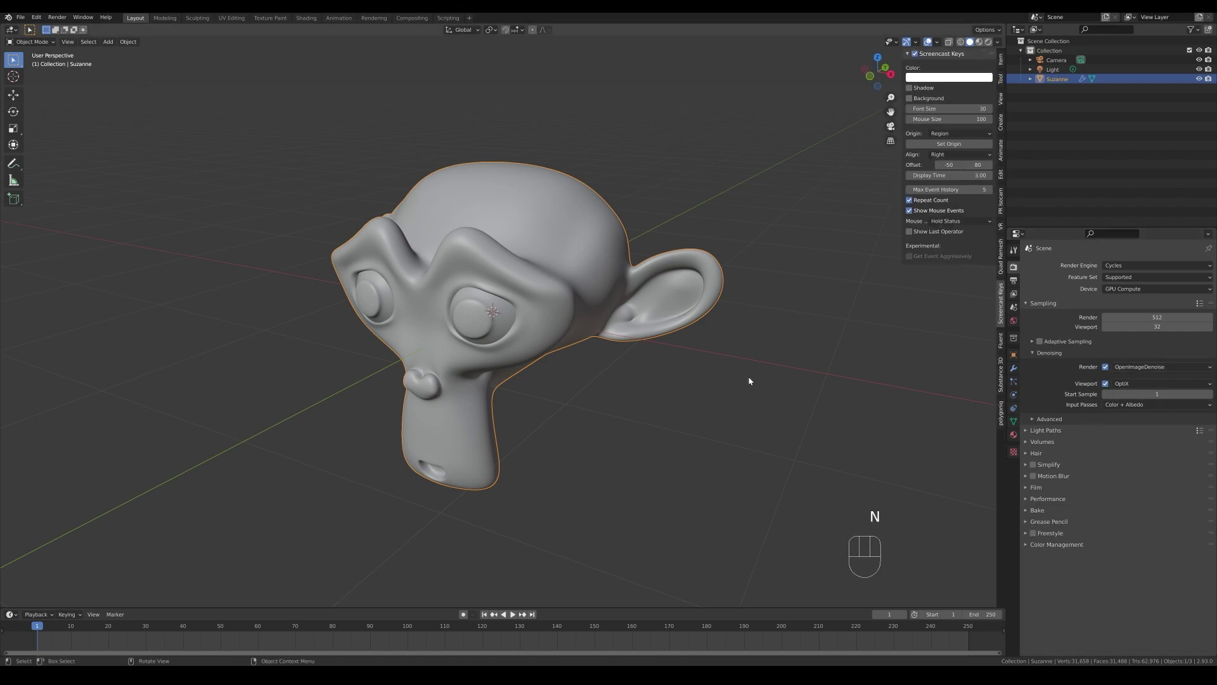
{"action": "left_click", "coordinate": [1001, 386]}
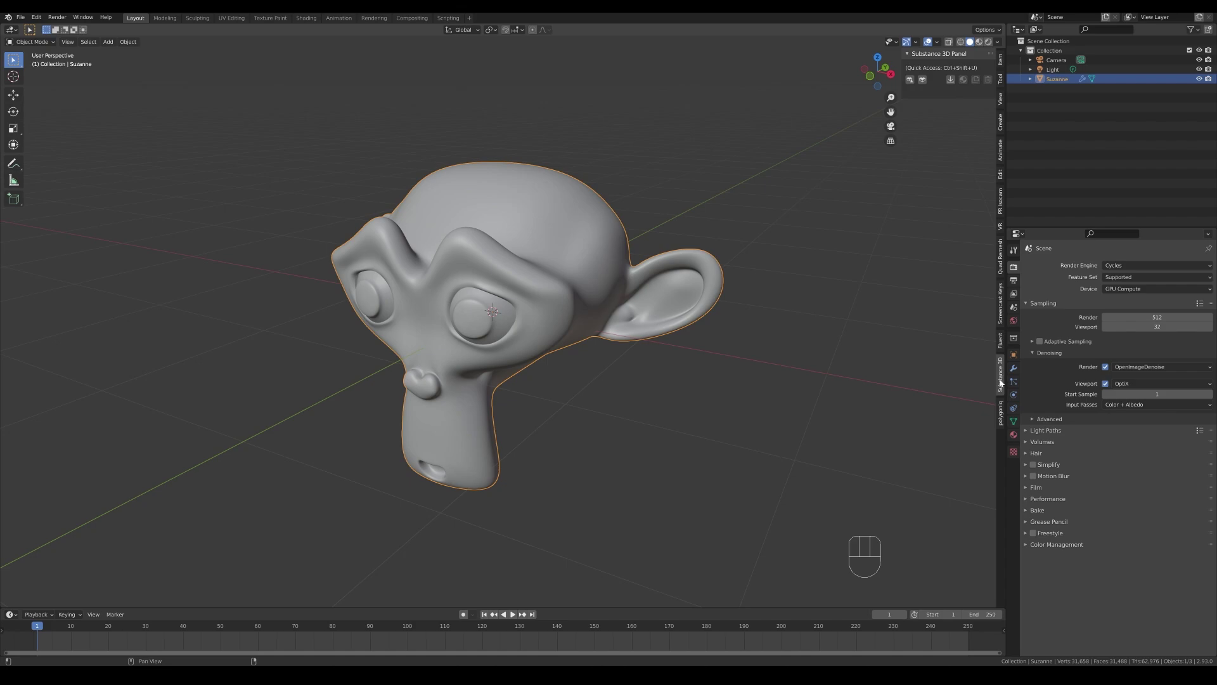
{"action": "left_click", "coordinate": [1001, 346]}
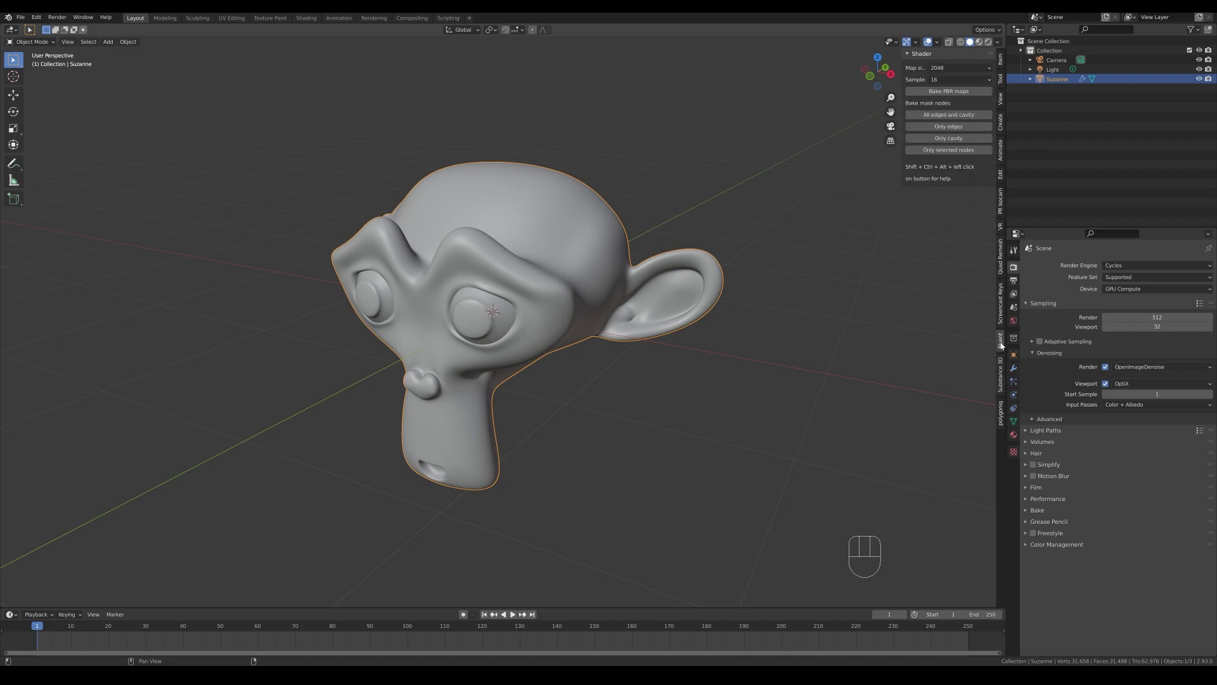
{"action": "left_click", "coordinate": [1001, 384]}
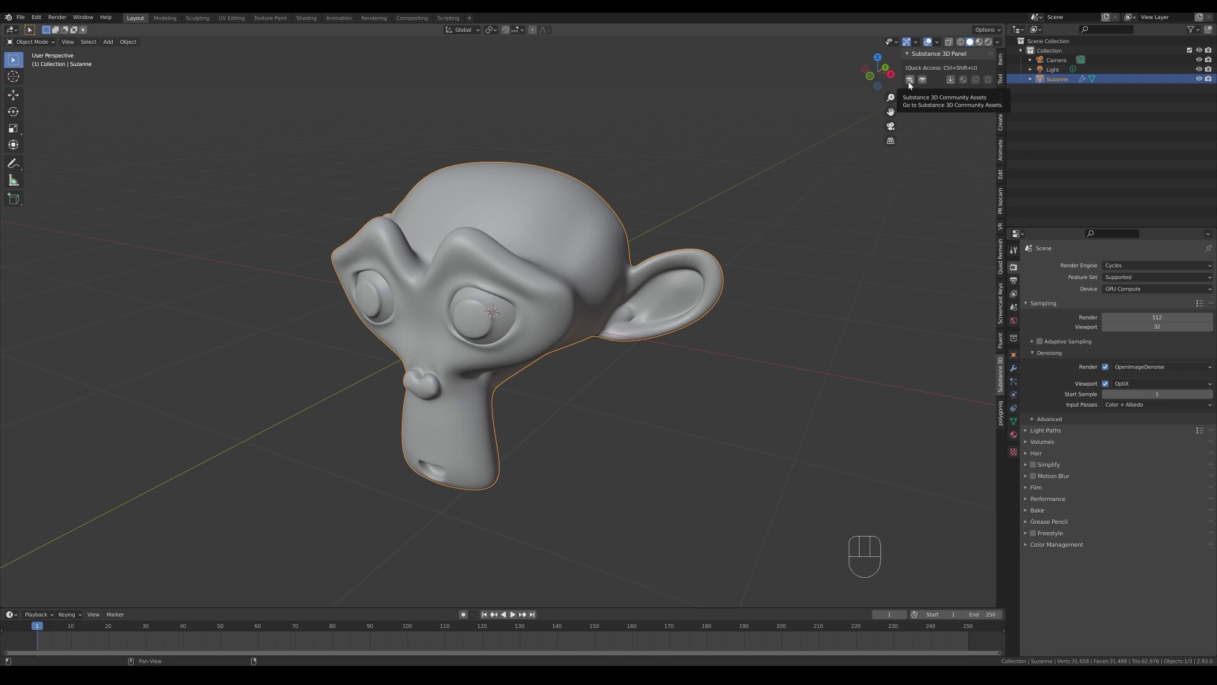
Download Smooth wood and Wood Substance 001 from the Wood materials on the Substance 3D Community Assets website
{"action": "left_click", "coordinate": [911, 81]}
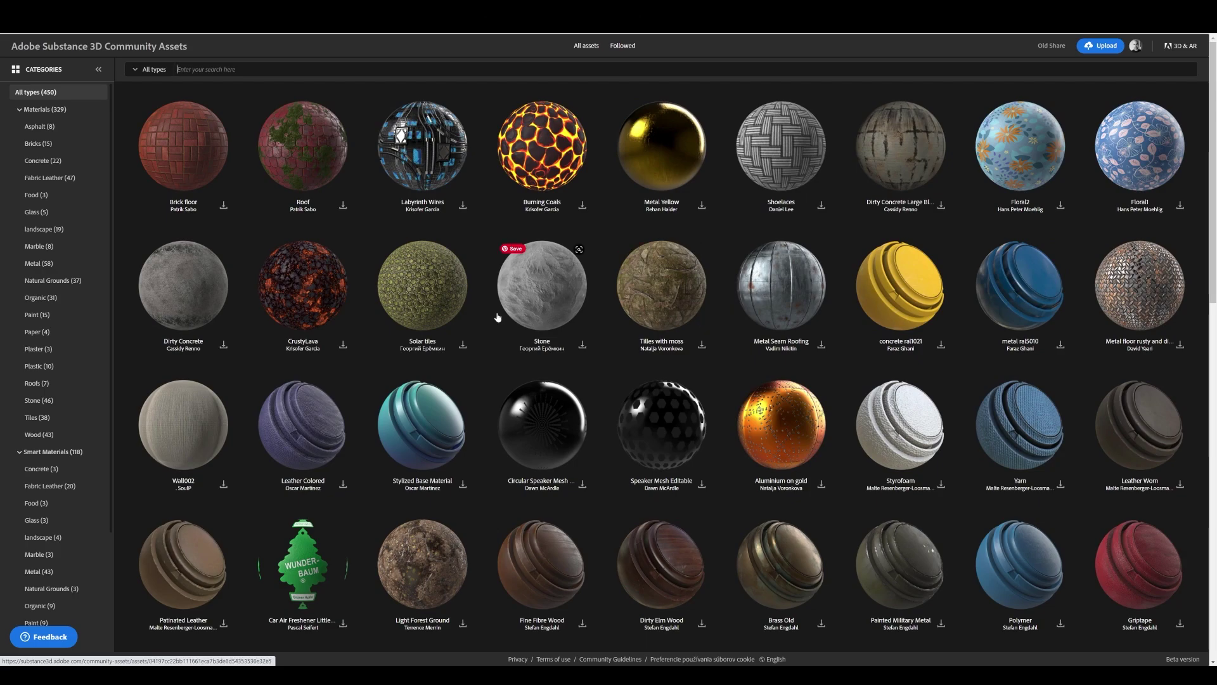
{"action": "left_click", "coordinate": [36, 438]}
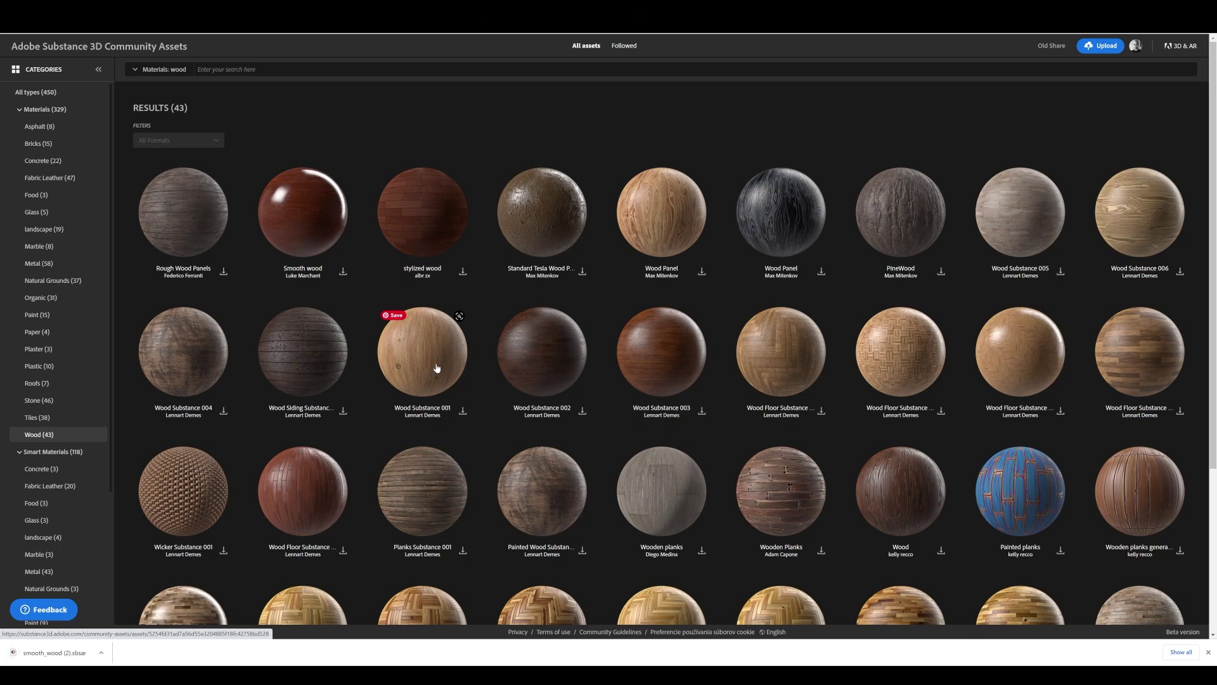
{"action": "left_click", "coordinate": [462, 411]}
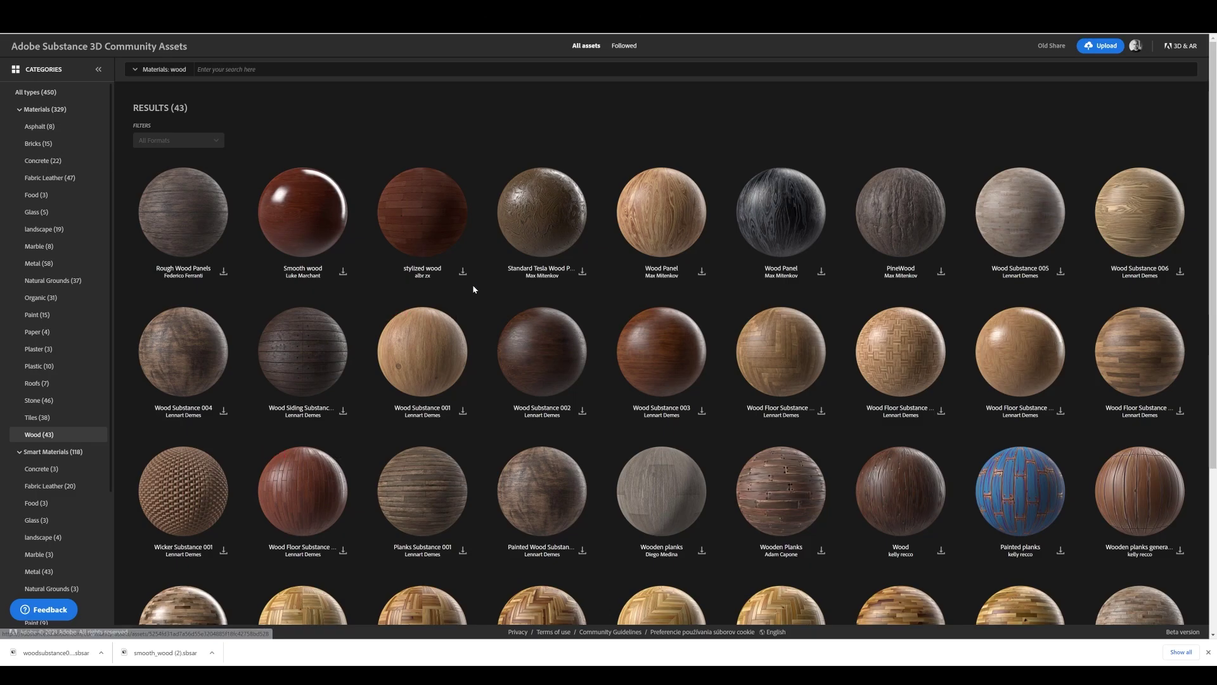
Switch back to Blender and load smooth_wood.sbsar through the Substance 3D add-on
{"action": "key", "text": "alt+Tab"}
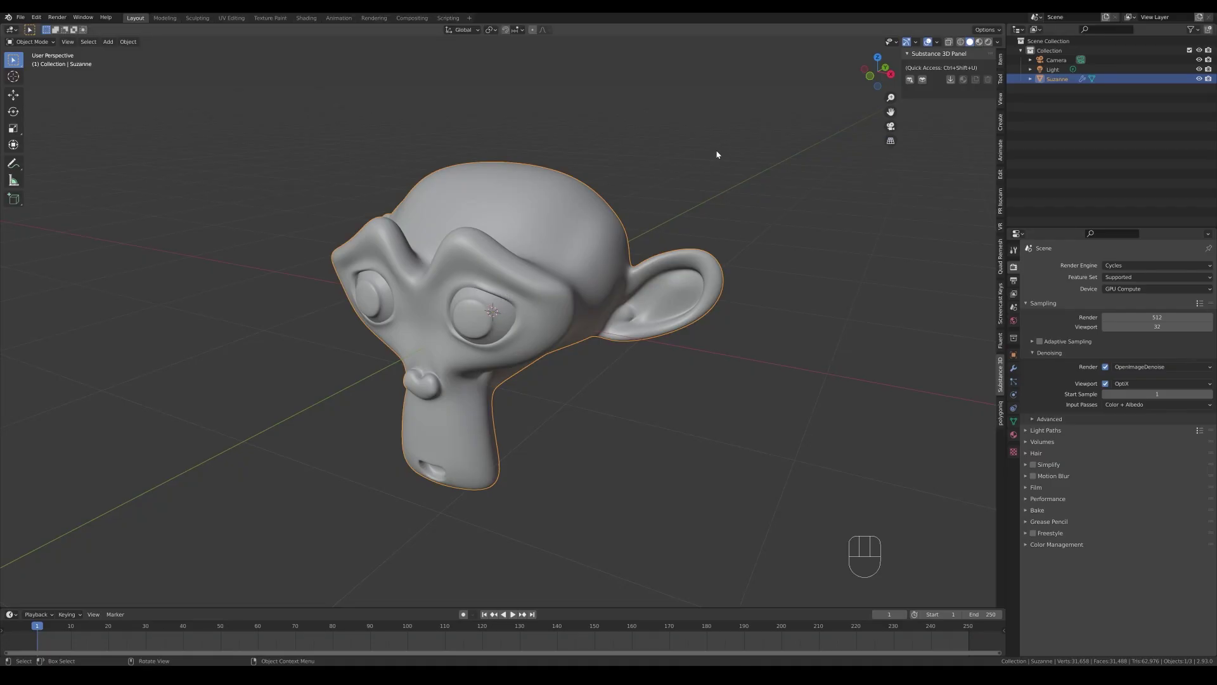
{"action": "left_click", "coordinate": [950, 79]}
{"action": "double_click", "coordinate": [488, 256]}
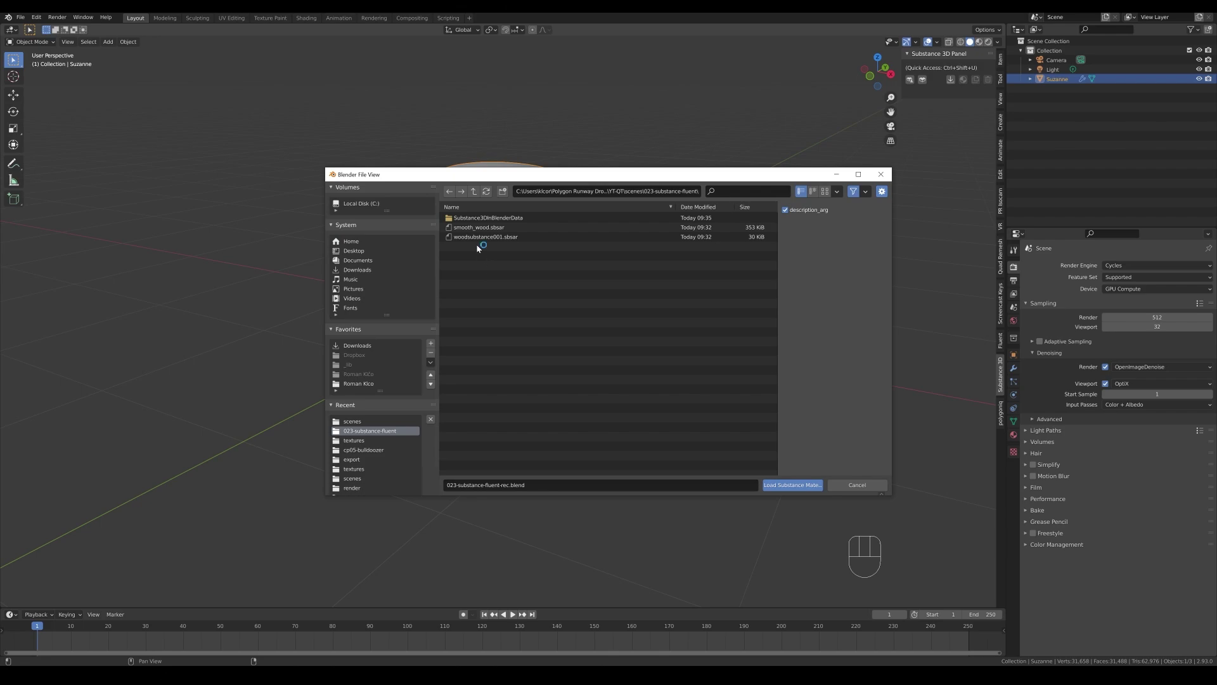
{"action": "double_click", "coordinate": [477, 230]}
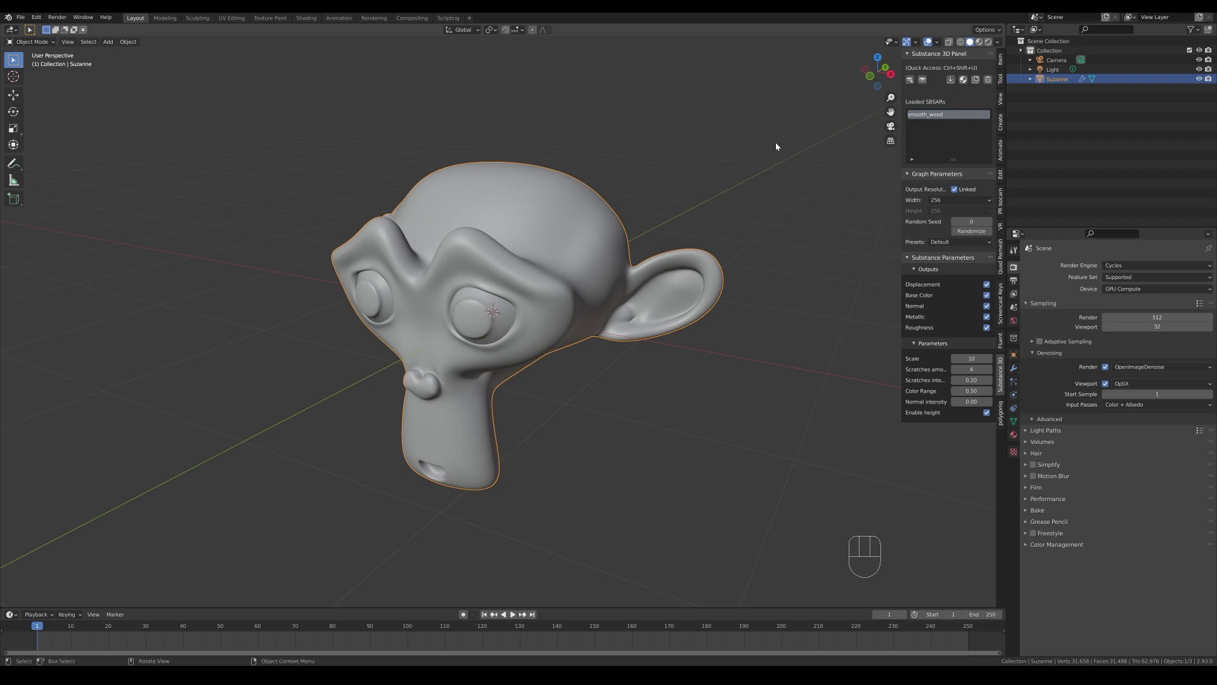
Apply the smooth_wood substance to the monkey head in Material Preview shading and set its output width to 2048
{"action": "key", "text": "z"}
{"action": "left_click", "coordinate": [597, 142]}
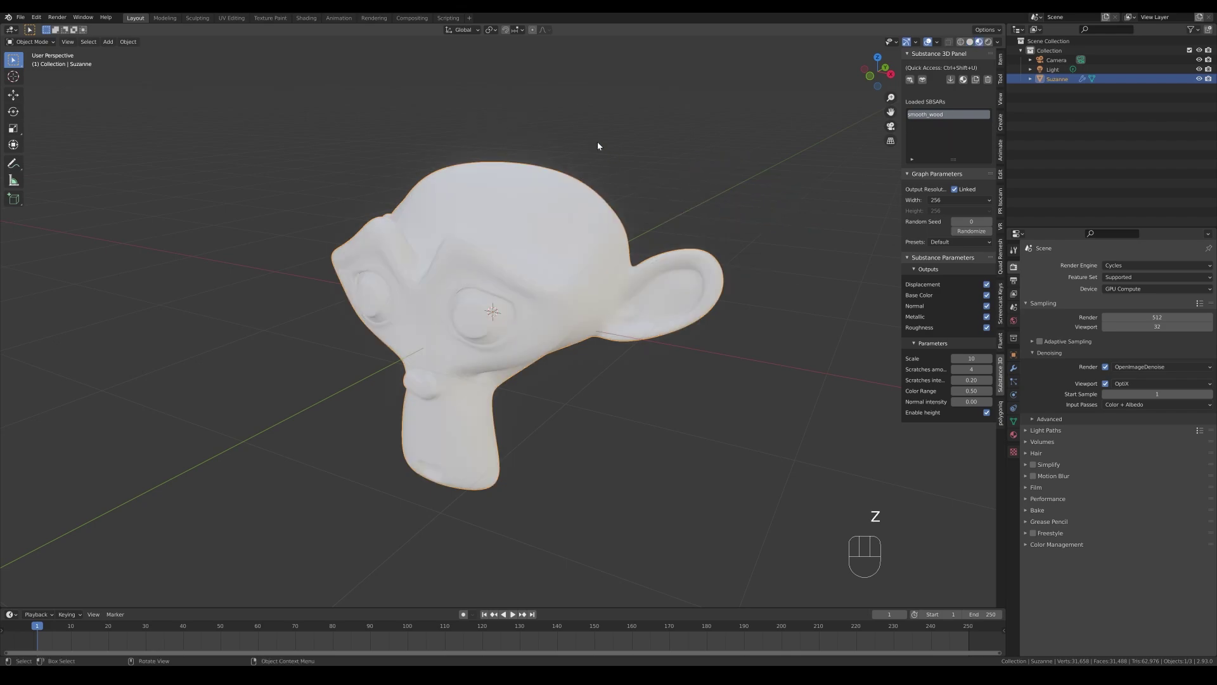
{"action": "left_click", "coordinate": [1013, 434]}
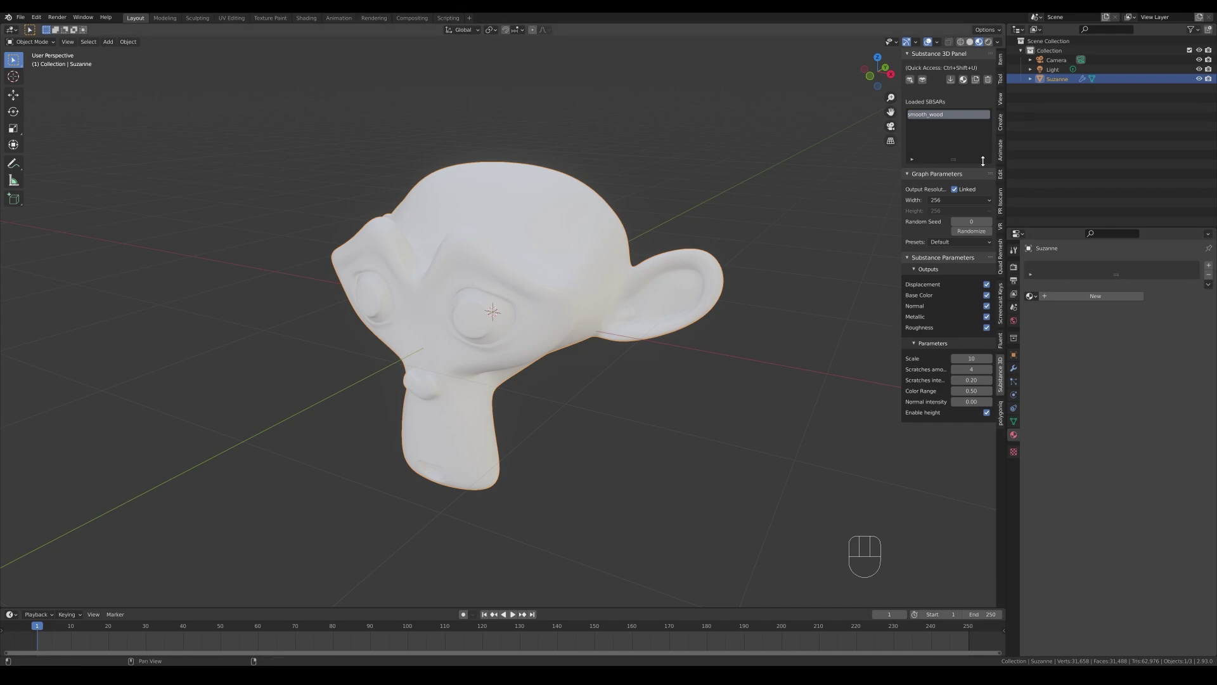
{"action": "left_click", "coordinate": [964, 80]}
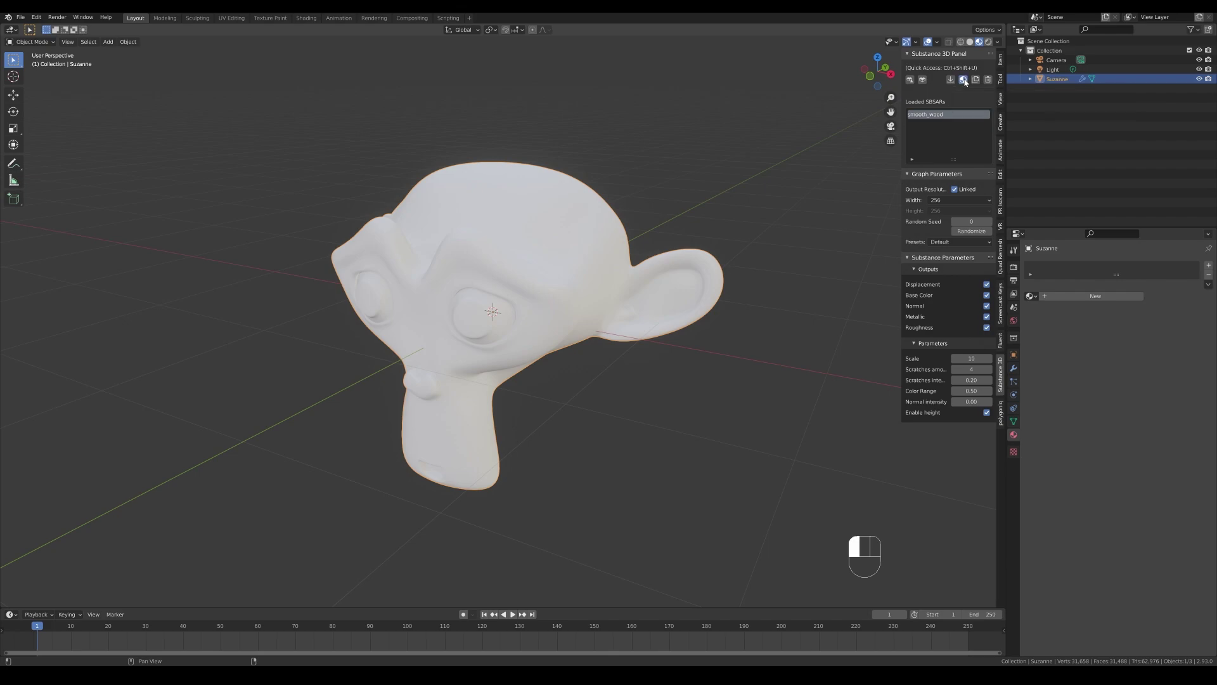
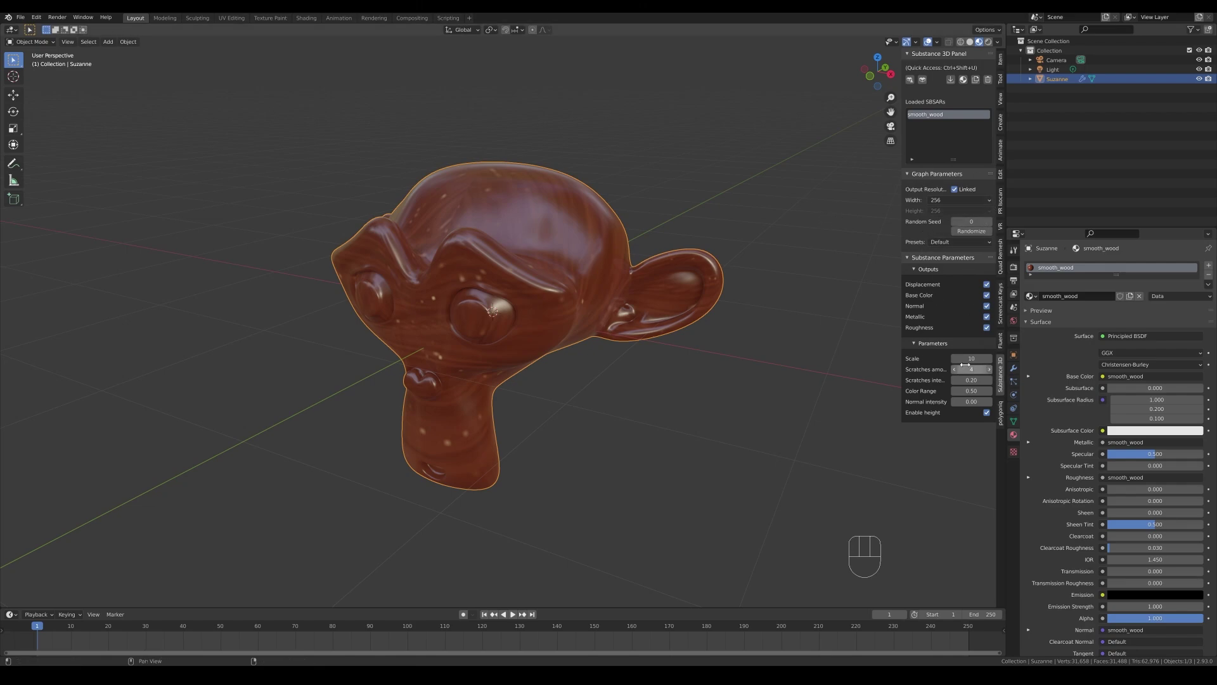
{"action": "left_click", "coordinate": [953, 201]}
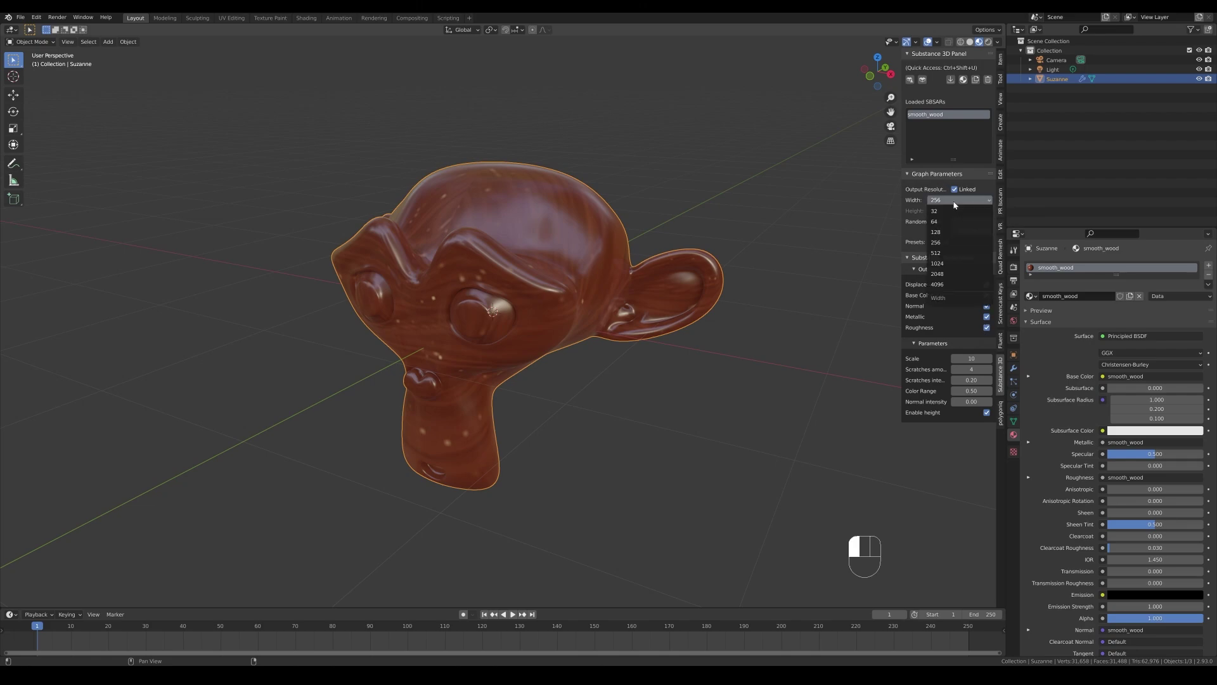
{"action": "left_click", "coordinate": [945, 274]}
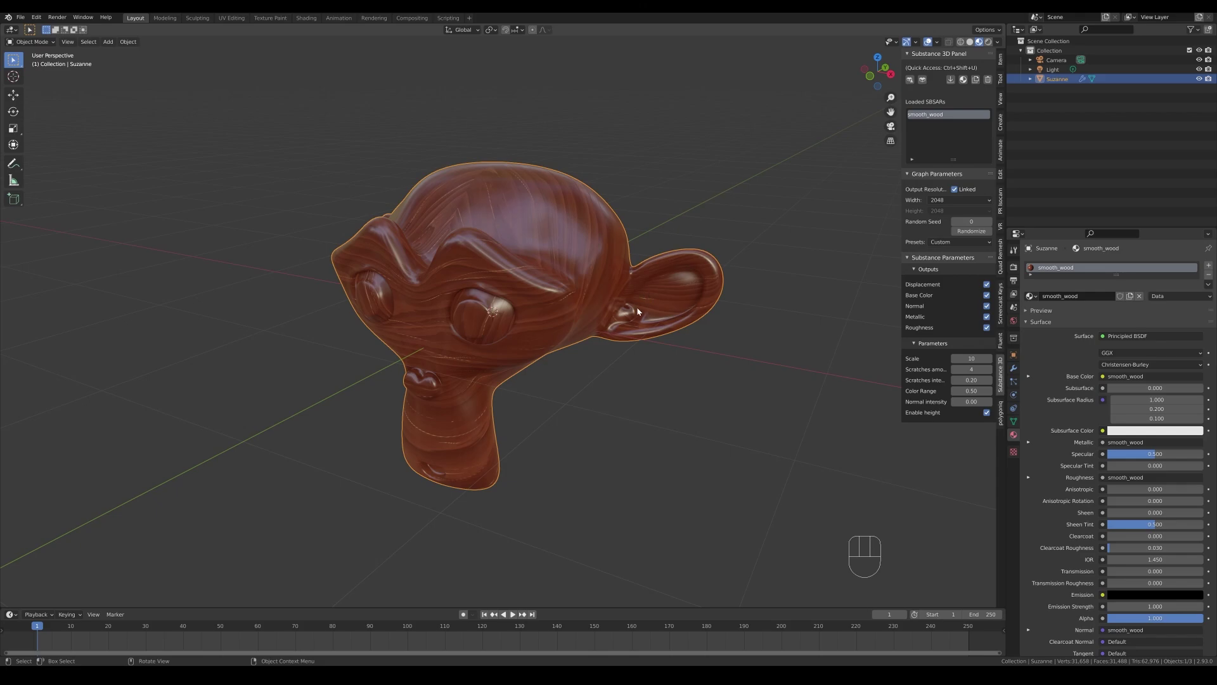
Compare smooth_wood at an output width of 512 in Rendered and Material Preview shading, and return the width to 2048
{"action": "key", "text": "z"}
{"action": "left_click", "coordinate": [701, 253]}
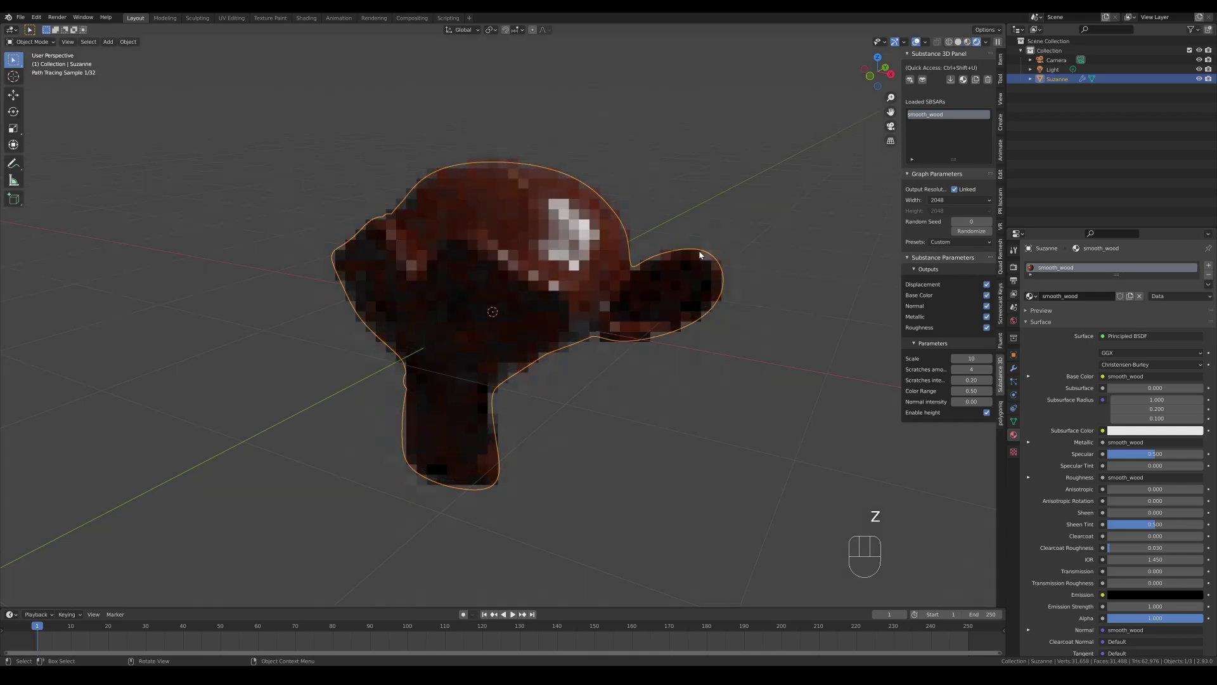
{"action": "left_click", "coordinate": [960, 200]}
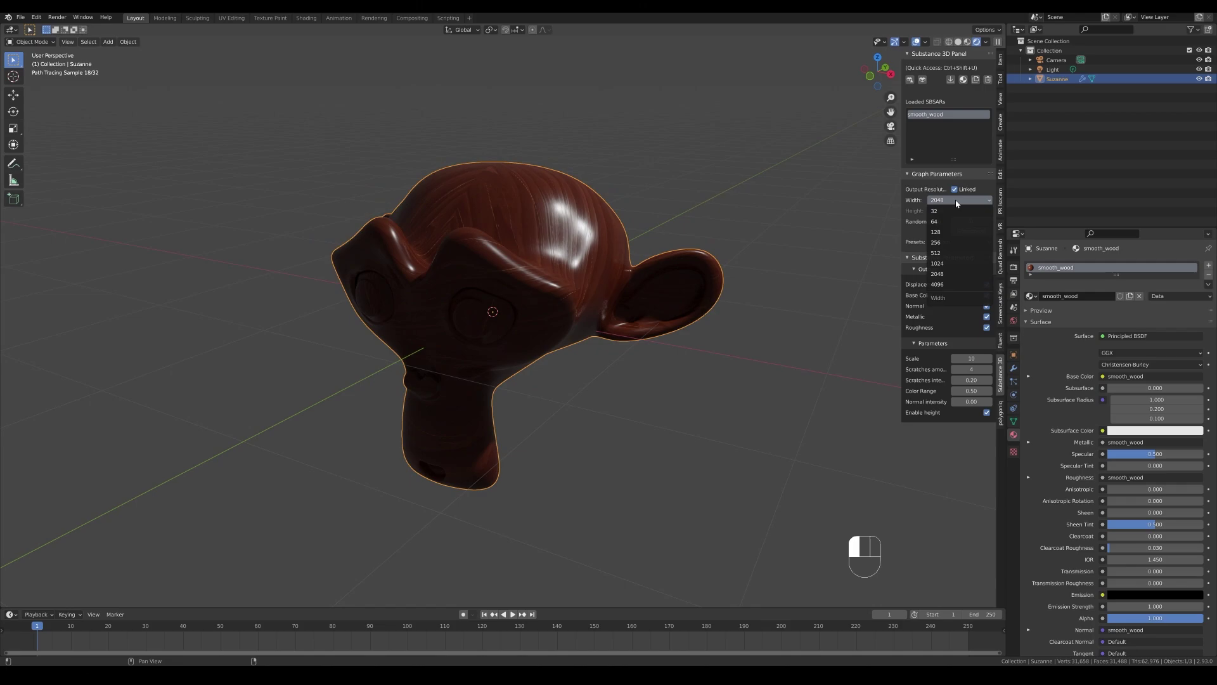
{"action": "left_click", "coordinate": [948, 253]}
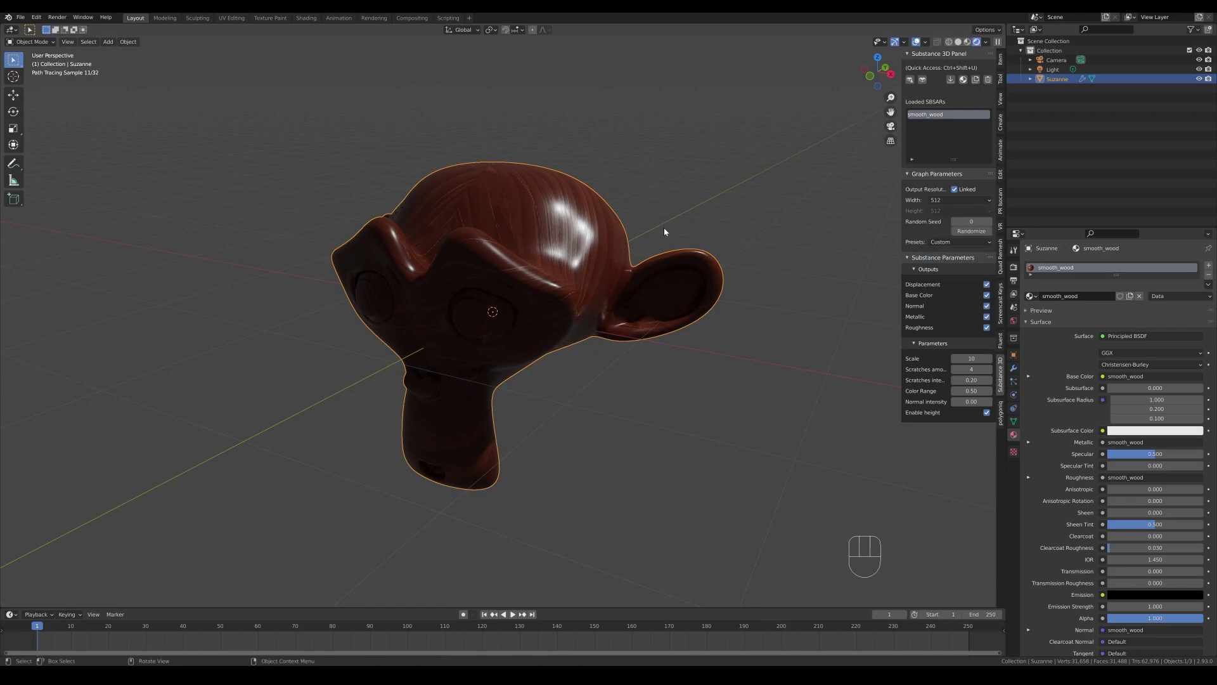
{"action": "key", "text": "z"}
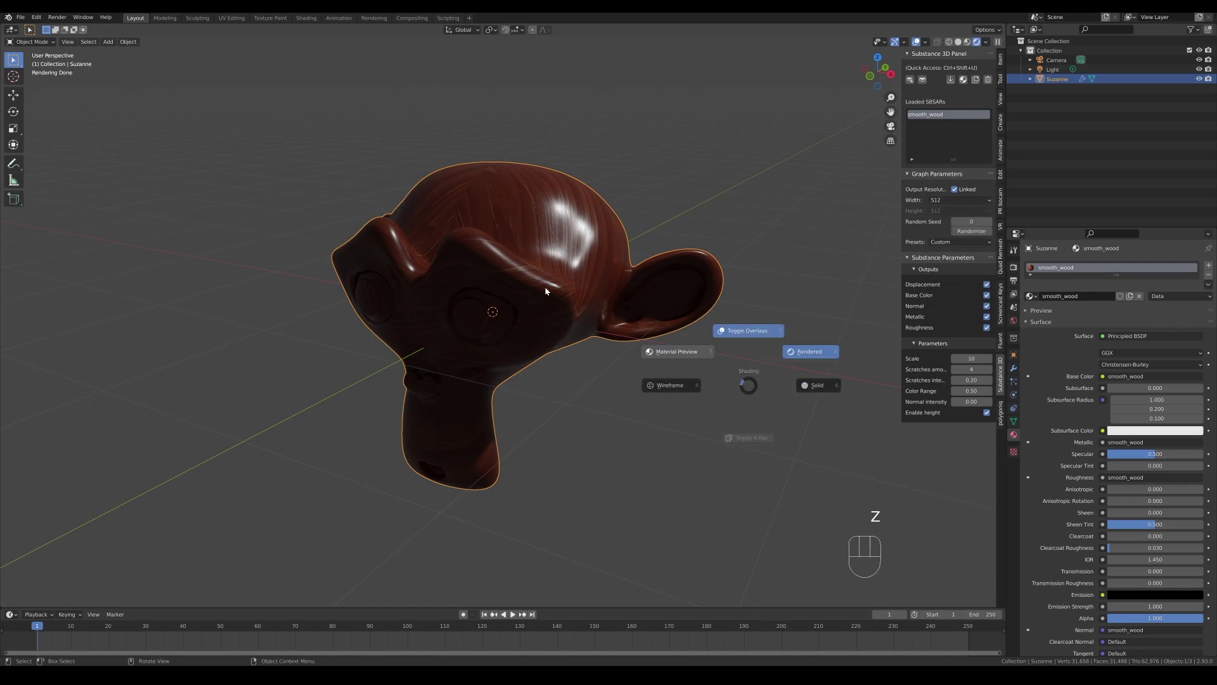
{"action": "left_click", "coordinate": [545, 291]}
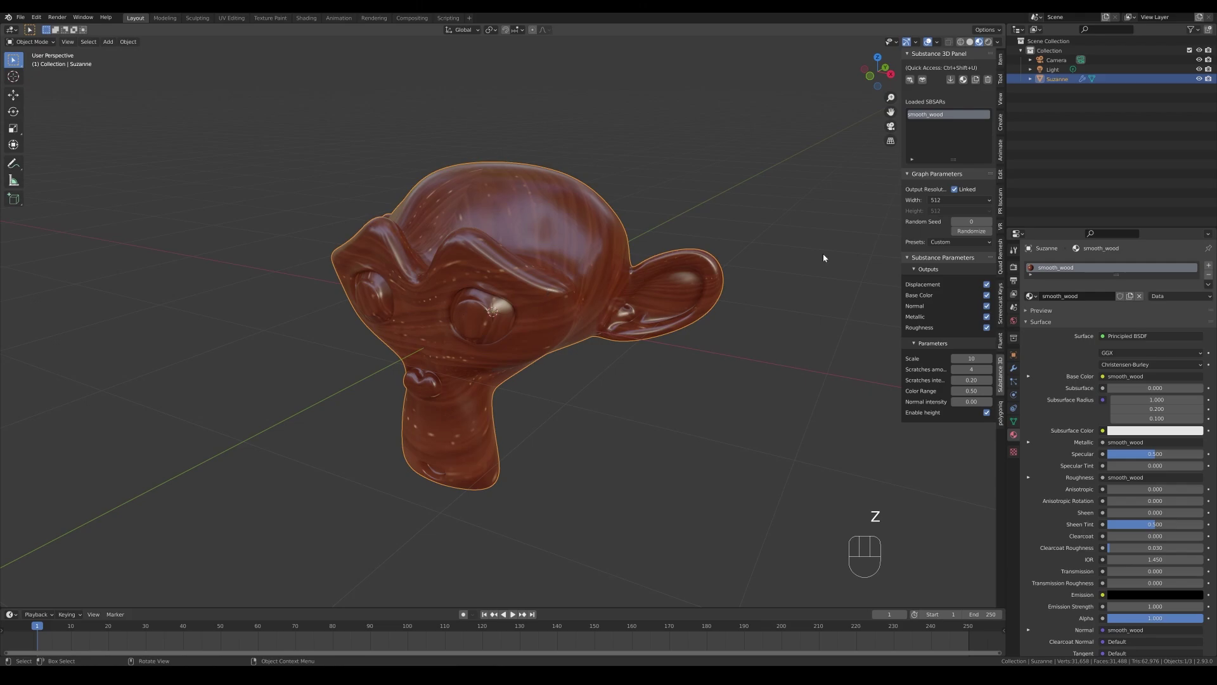
{"action": "left_click", "coordinate": [969, 198]}
{"action": "left_click", "coordinate": [948, 270]}
Set the smooth_wood substance's scratches amount to 0 and its scale to 8
{"action": "middle_click_drag", "start_coordinate": [437, 290], "coordinate": [649, 277]}
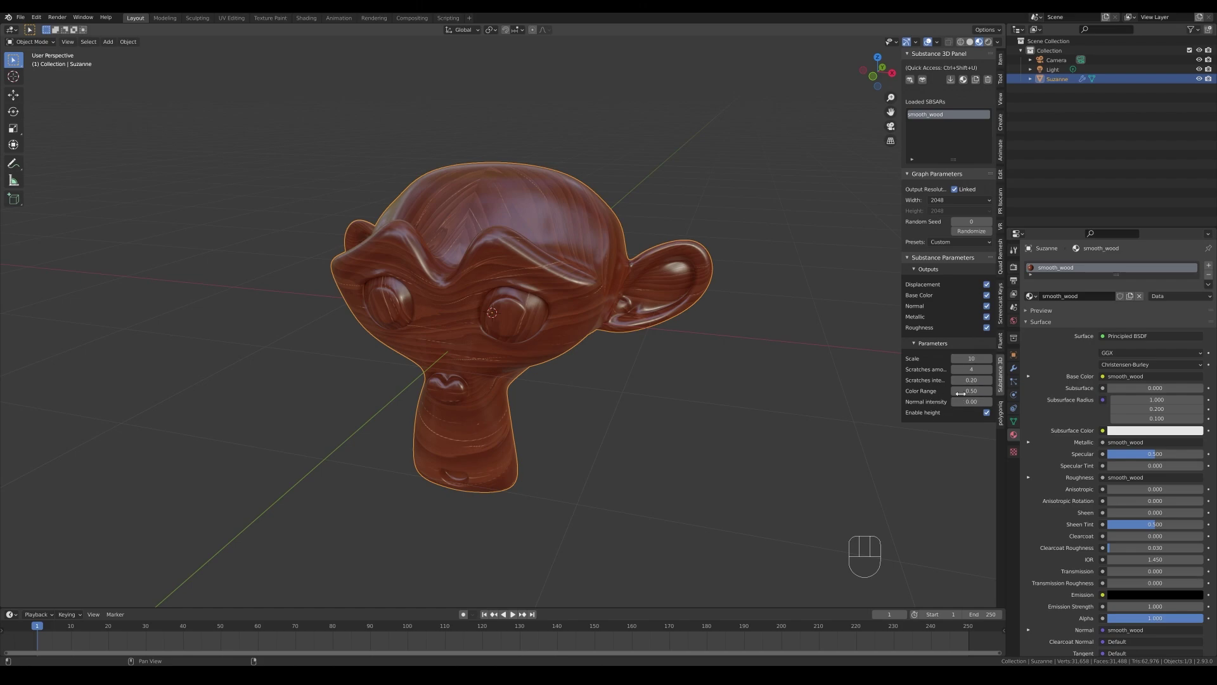
{"action": "left_click_drag", "start_coordinate": [954, 373], "coordinate": [919, 373]}
{"action": "left_click", "coordinate": [954, 359]}
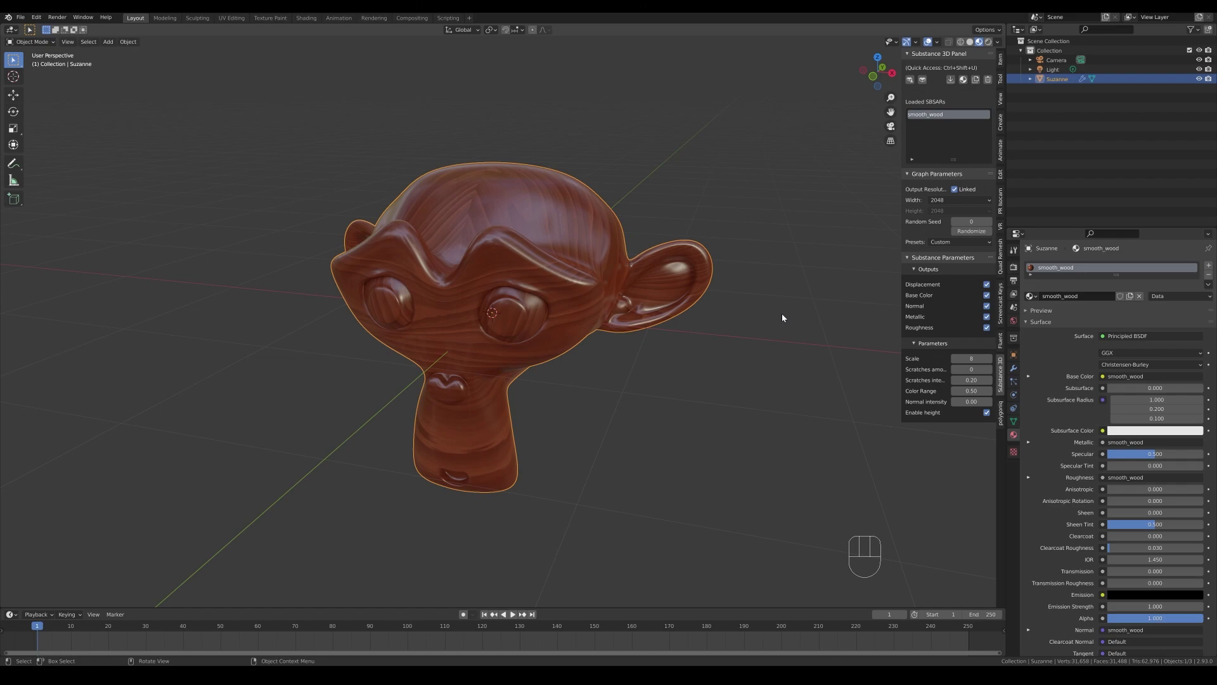
Examine the smooth_wood material's node tree in the Shading workspace and return to the Layout workspace
{"action": "left_click", "coordinate": [306, 18]}
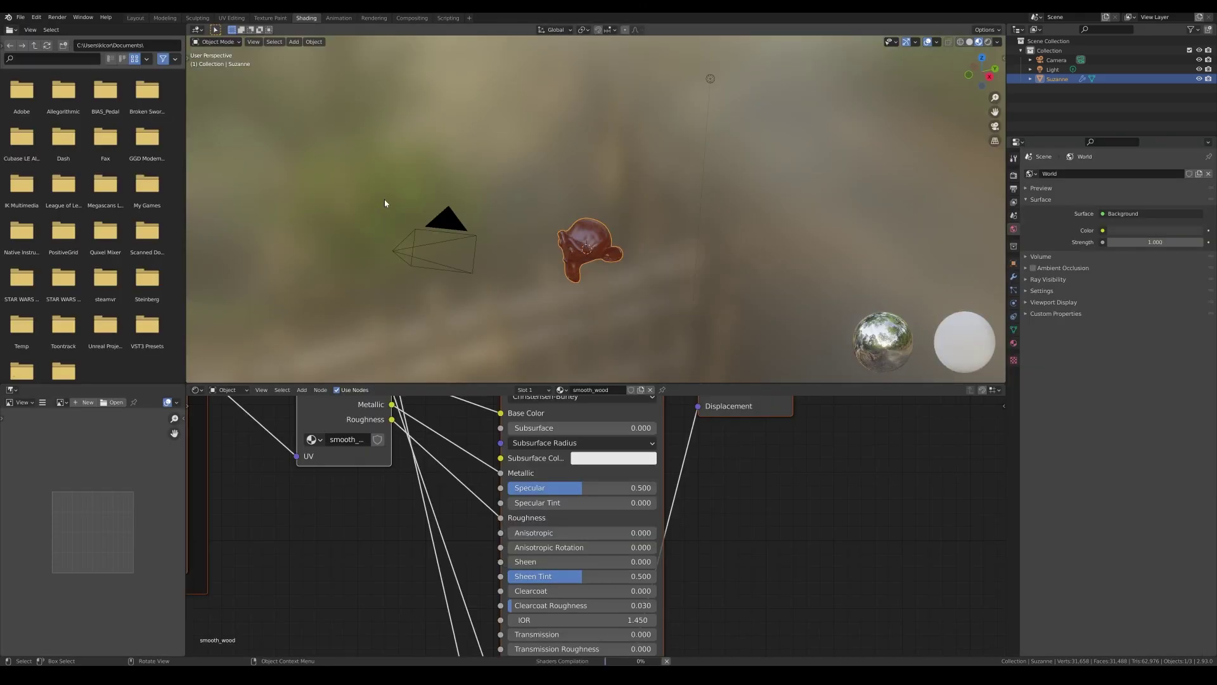
{"action": "scroll", "coordinate": [521, 500], "scroll_direction": "down", "scroll_amount": 3}
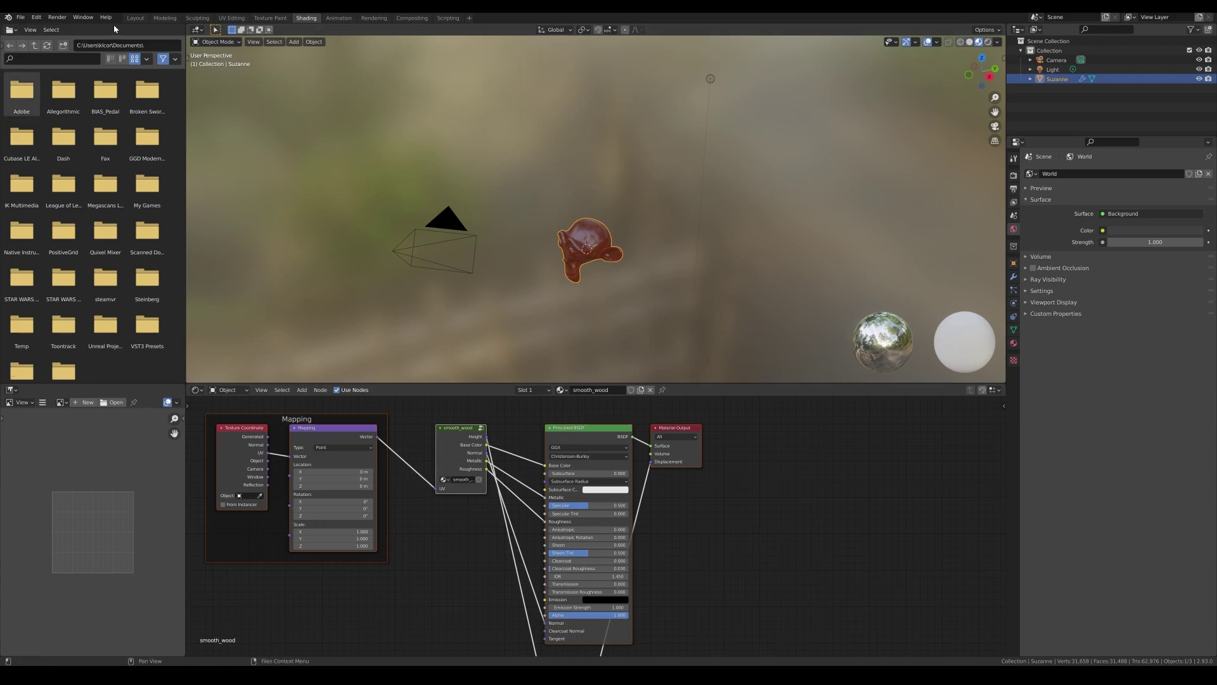
{"action": "left_click", "coordinate": [135, 18]}
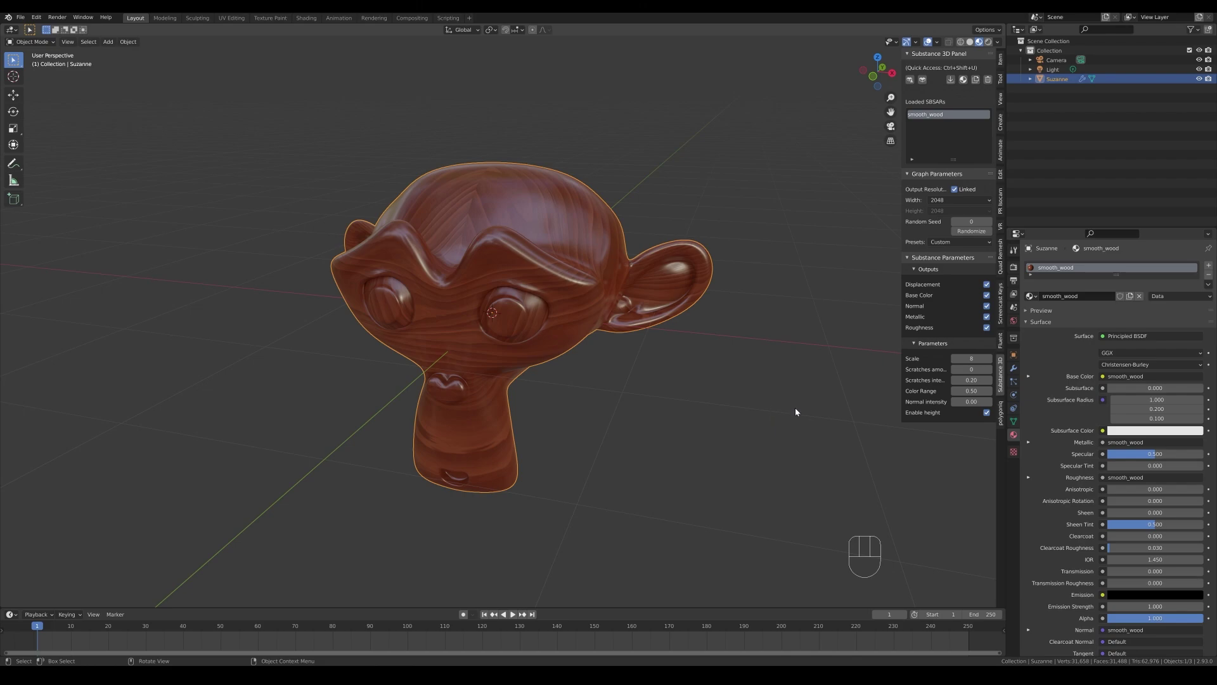
Protect the smooth_wood material with a fake user and load woodsubstance001.sbsar through the Substance 3D add-on
{"action": "left_click", "coordinate": [1120, 296]}
{"action": "left_click", "coordinate": [950, 80]}
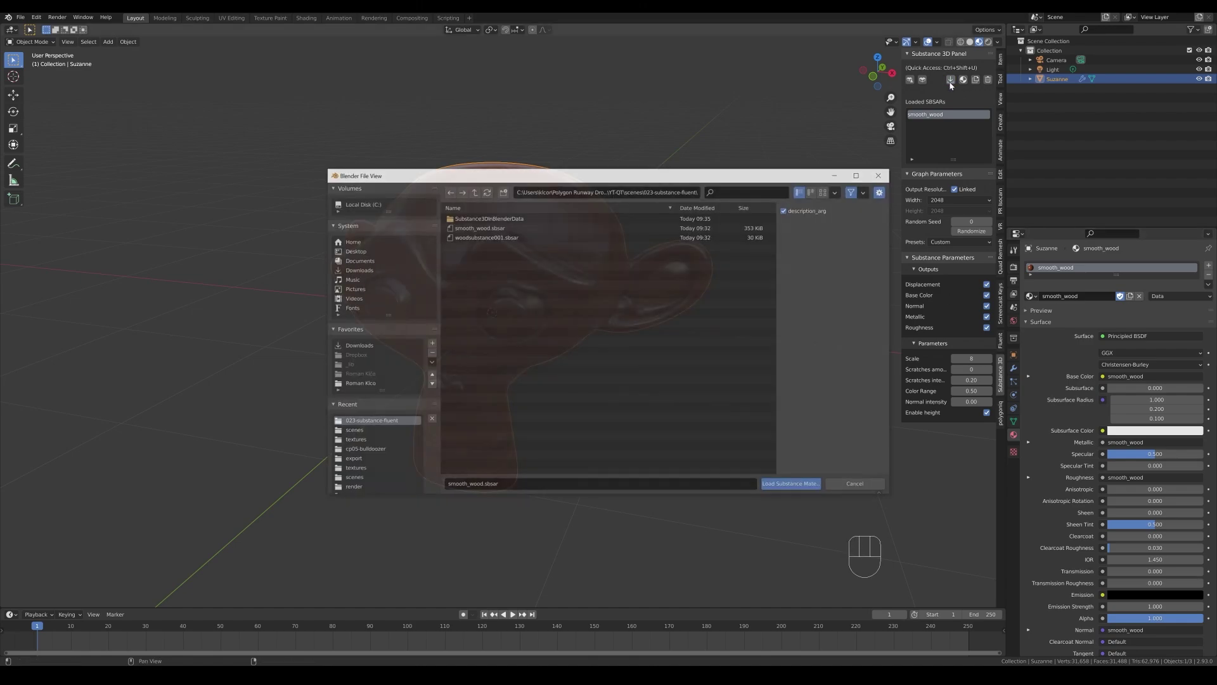
{"action": "double_click", "coordinate": [484, 237]}
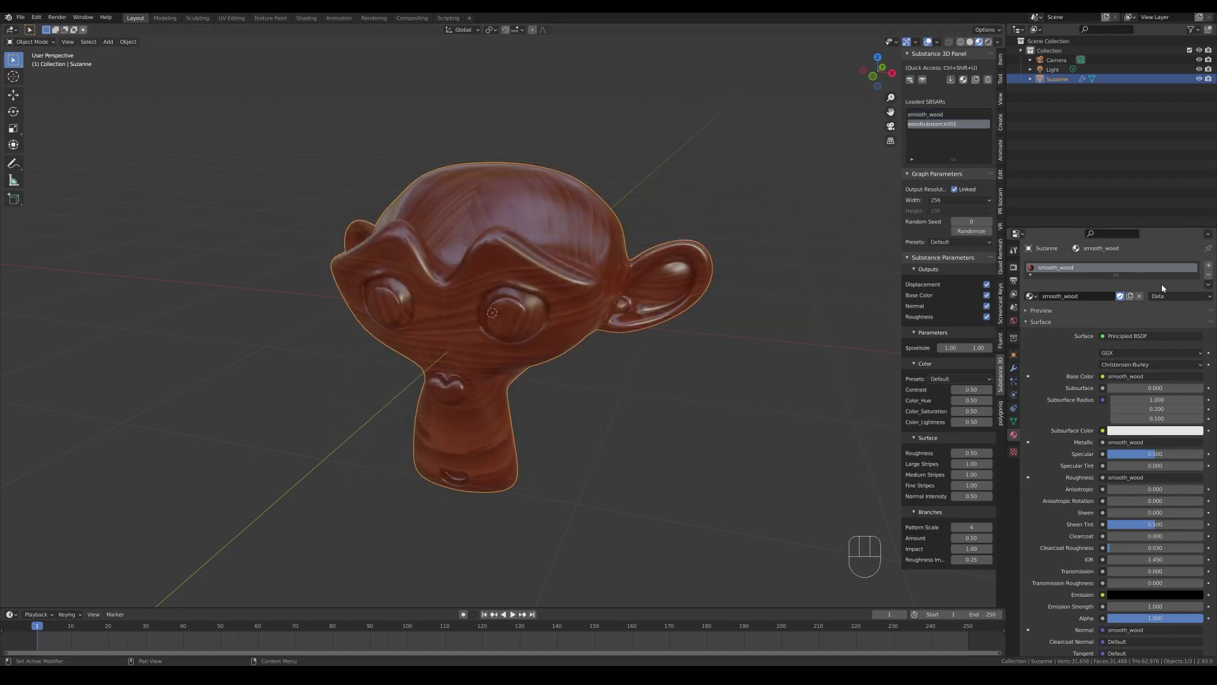
Replace the monkey head's smooth_wood material with woodsubstance001 and set its output width to 2048
{"action": "left_click", "coordinate": [1208, 275]}
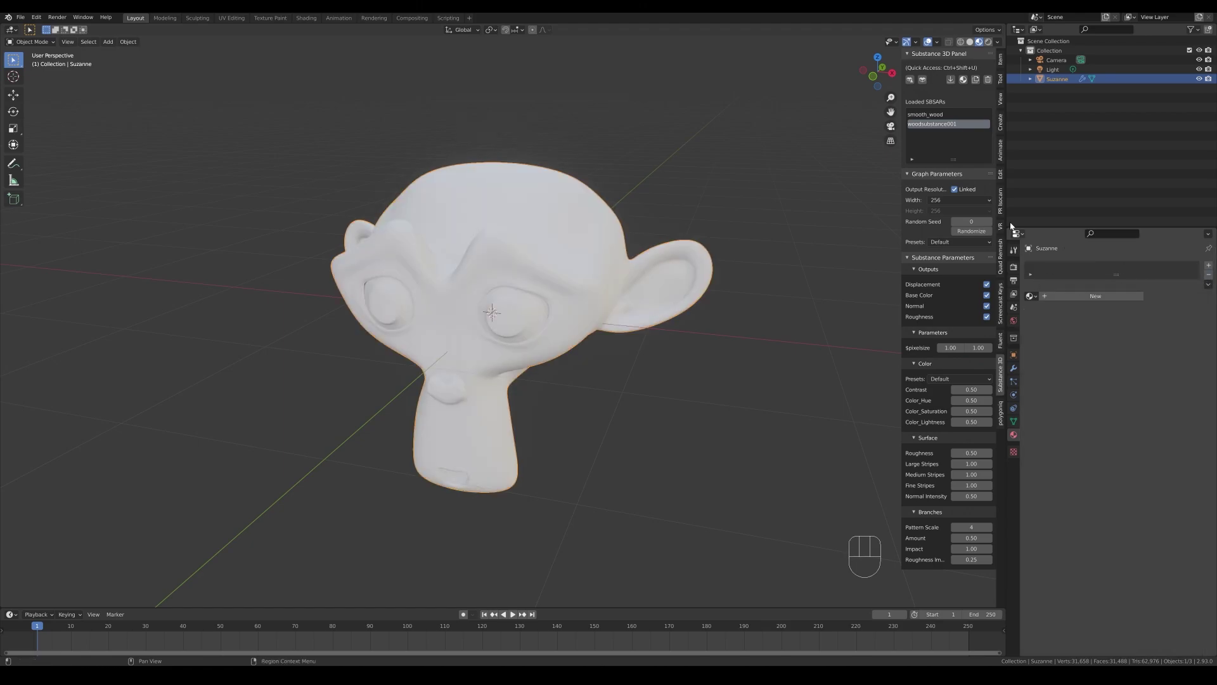
{"action": "left_click", "coordinate": [963, 80]}
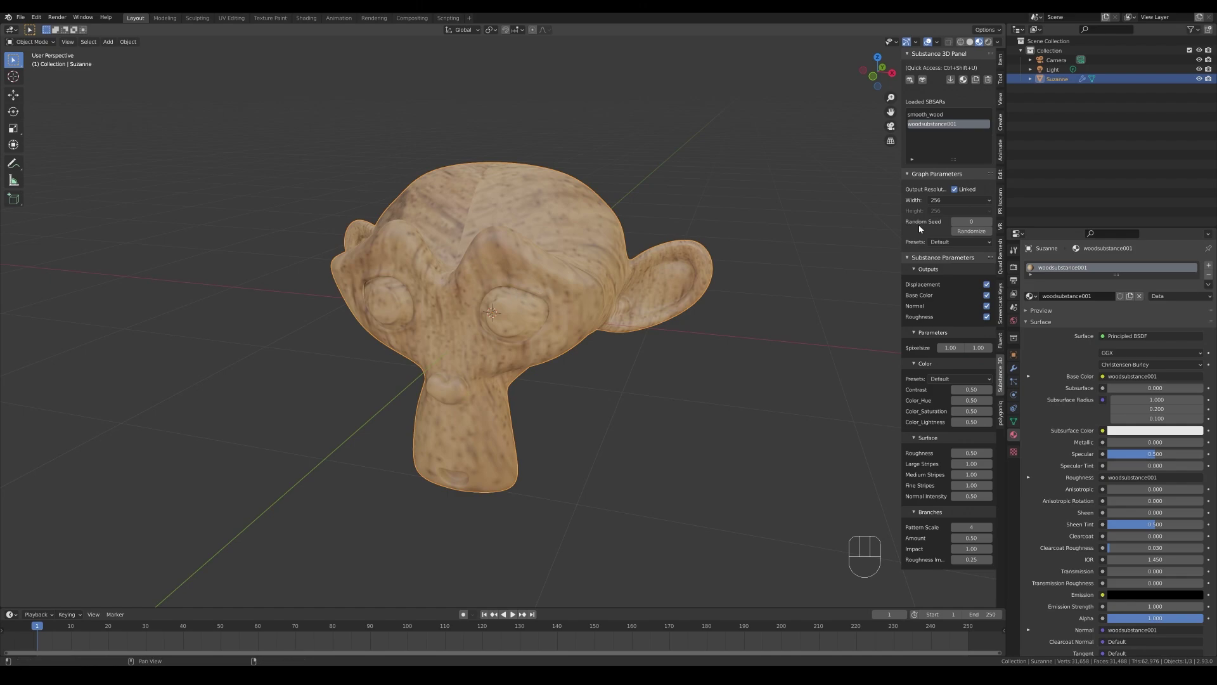
{"action": "left_click", "coordinate": [947, 198]}
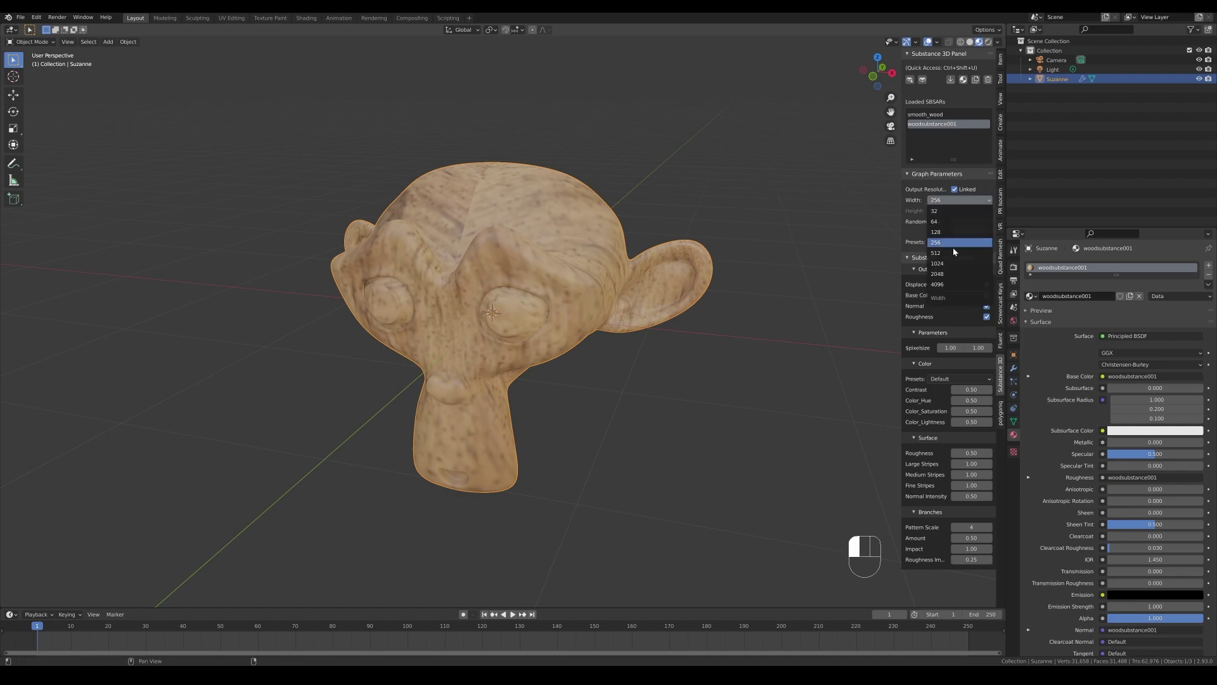
{"action": "left_click", "coordinate": [952, 272]}
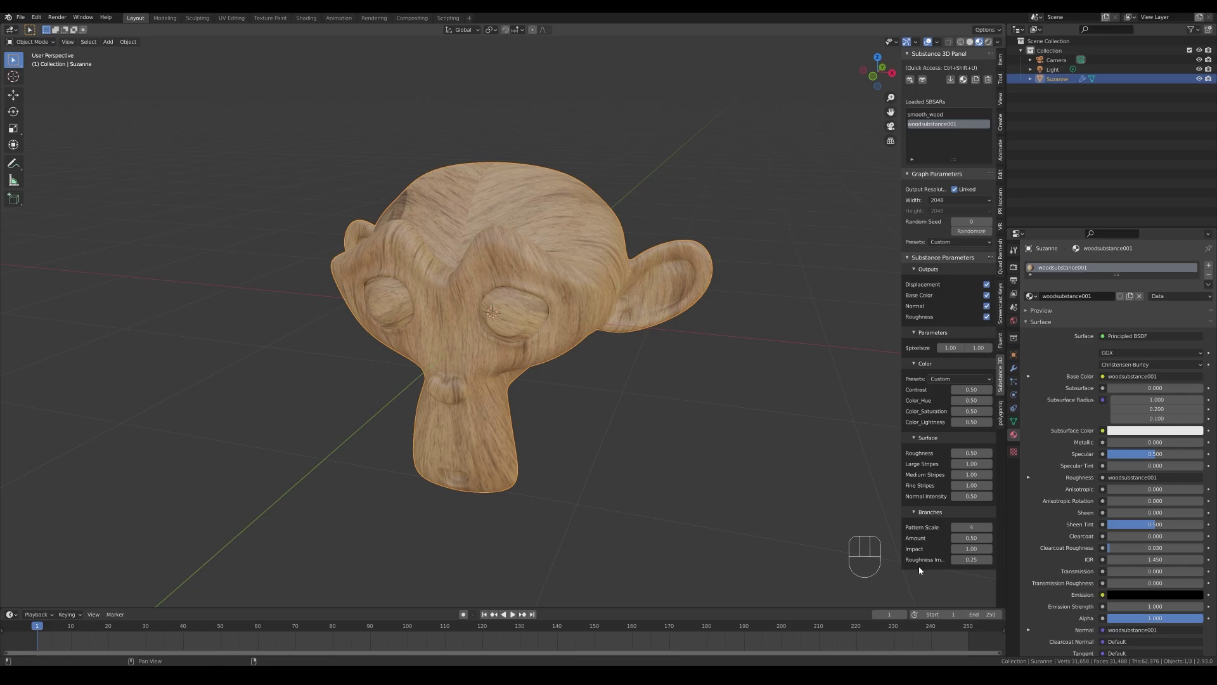
Set the woodsubstance001 surface roughness to 0.8
{"action": "left_click", "coordinate": [971, 454]}
{"action": "key", "text": "BackSpace"}
{"action": "type", "text": ".8"}
{"action": "key", "text": "Return"}
Set the large, medium and fine stripes of woodsubstance001 to 0.3 each
{"action": "left_click", "coordinate": [971, 464]}
{"action": "type", "text": ".3"}
{"action": "key", "text": "Return"}
{"action": "left_click", "coordinate": [971, 474]}
{"action": "type", "text": ".3"}
{"action": "key", "text": "Return"}
{"action": "left_click", "coordinate": [971, 484]}
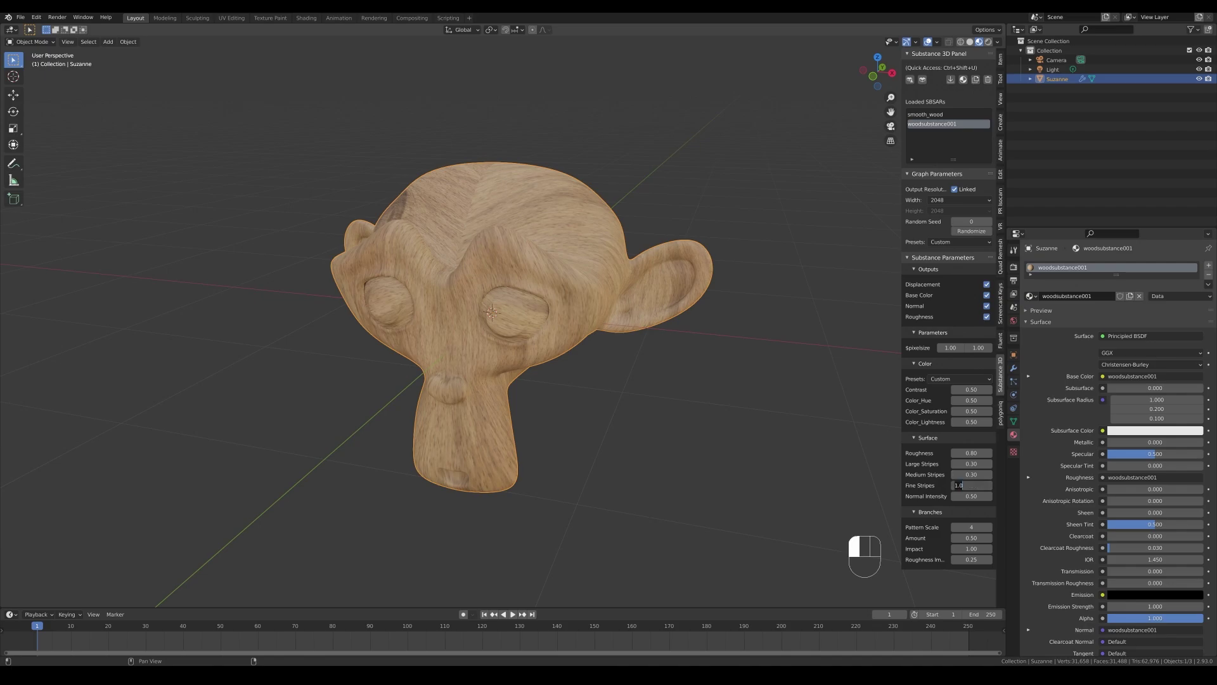
{"action": "key", "text": "BackSpace"}
{"action": "type", "text": ".3"}
{"action": "key", "text": "Return"}
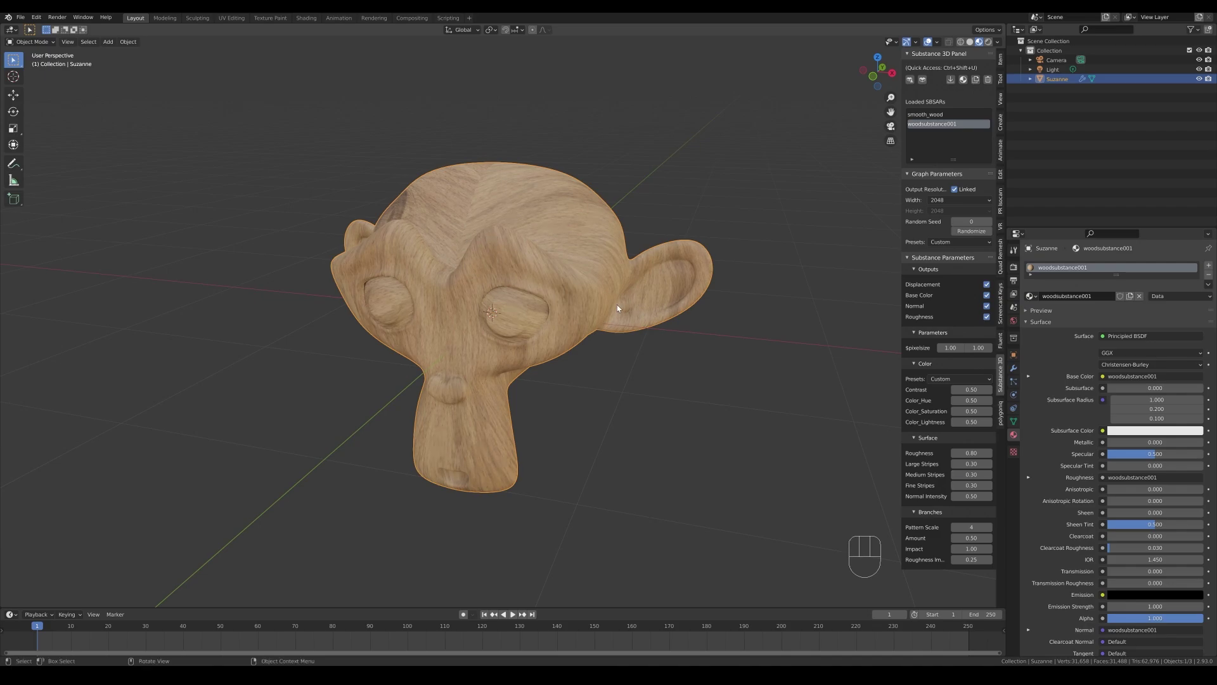
Protect woodsubstance001 with a fake user and remove its material slot from the monkey head
{"action": "mouse_move", "coordinate": [617, 308]}
{"action": "middle_mouse_down"}
{"action": "mouse_move", "coordinate": [660, 307]}
{"action": "mouse_move", "coordinate": [583, 312]}
{"action": "mouse_move", "coordinate": [612, 310]}
{"action": "middle_mouse_up"}
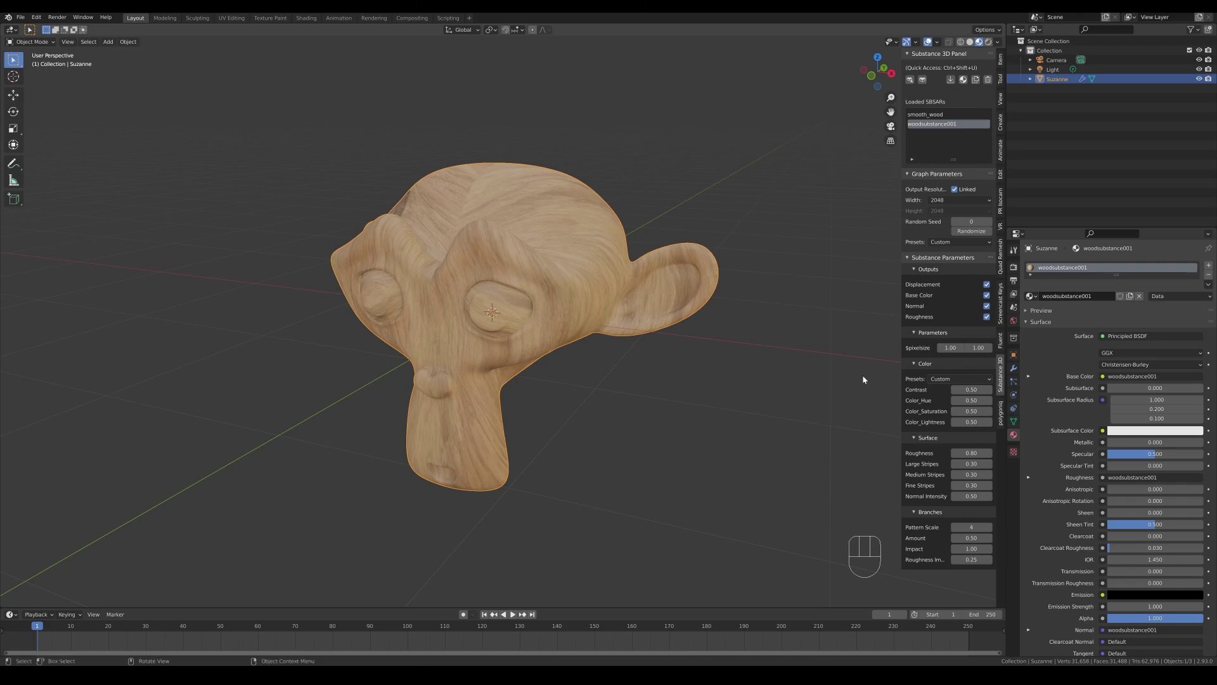
{"action": "left_click", "coordinate": [1120, 296]}
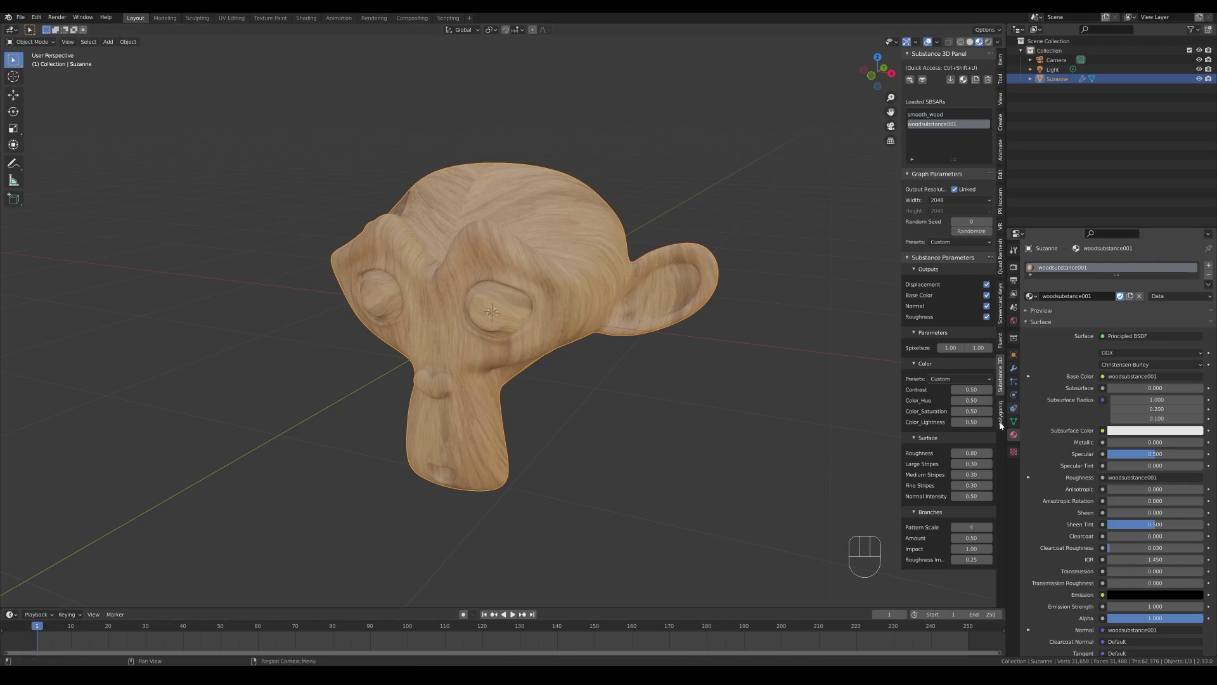
{"action": "left_click", "coordinate": [1209, 274]}
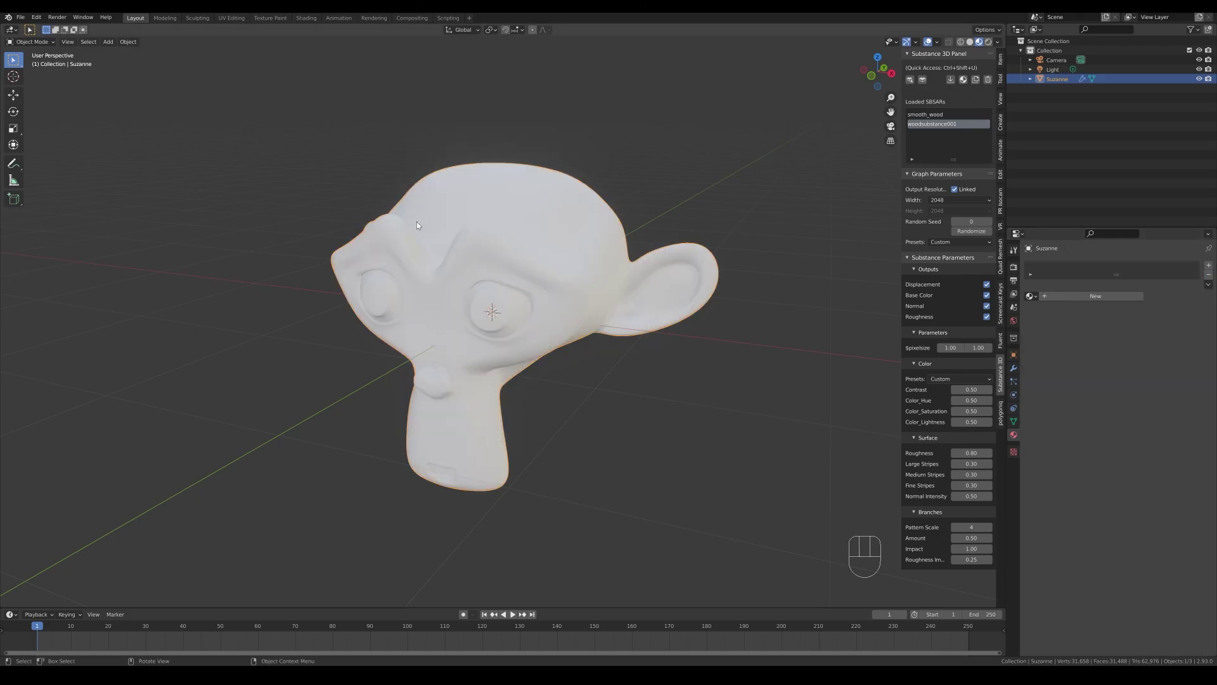
Assign the existing default material named Material to the monkey head and rename it Monkey
{"action": "left_click", "coordinate": [1030, 296]}
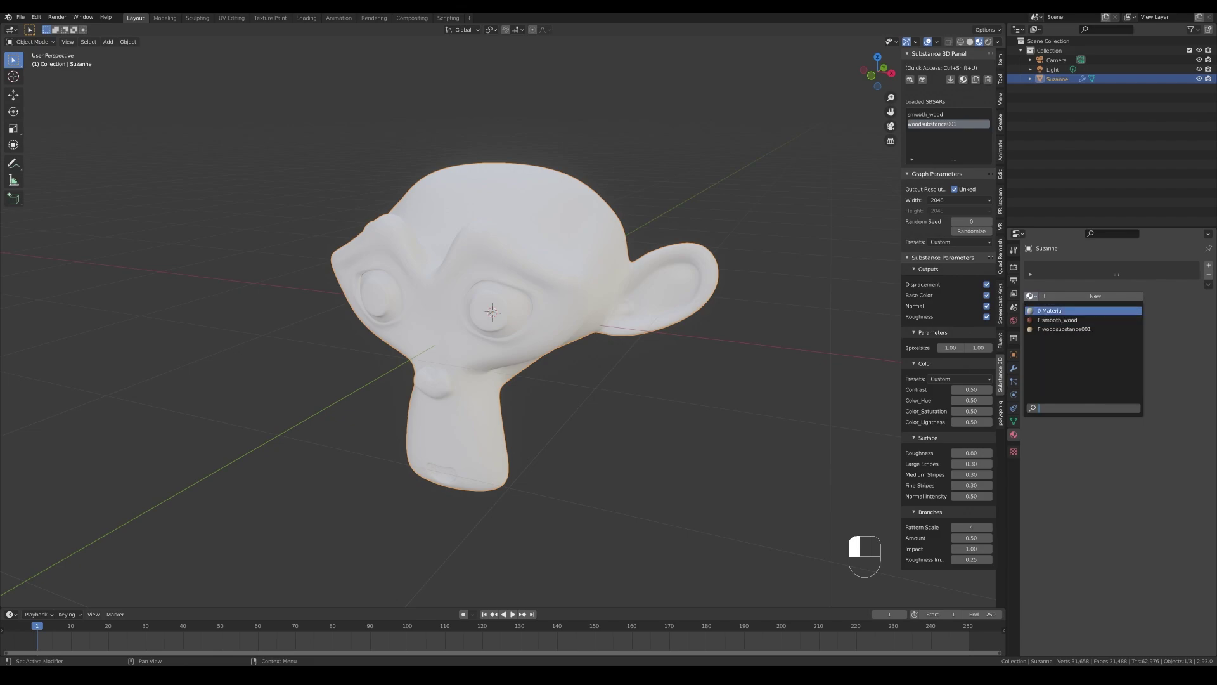
{"action": "left_click", "coordinate": [1052, 310]}
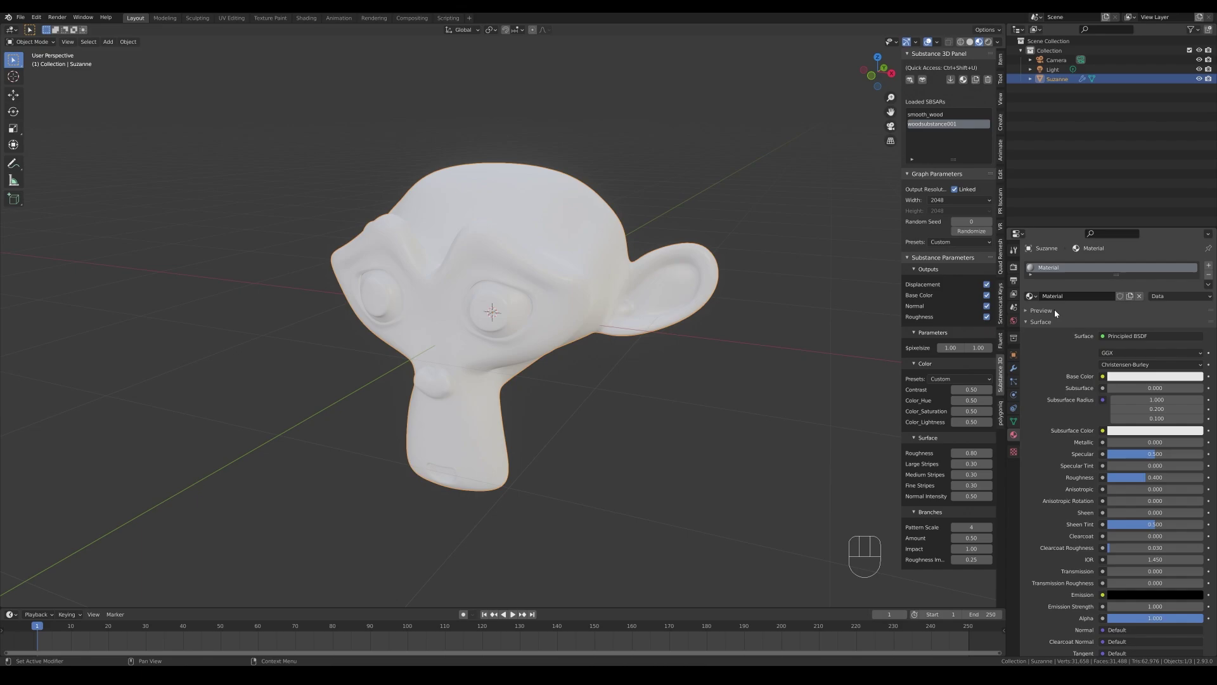
{"action": "double_click", "coordinate": [1064, 272]}
{"action": "type", "text": "Monkey"}
Switch to the Shading workspace and enlarge the node editor, leaving free space before the Principled BSDF node
{"action": "left_click", "coordinate": [306, 17]}
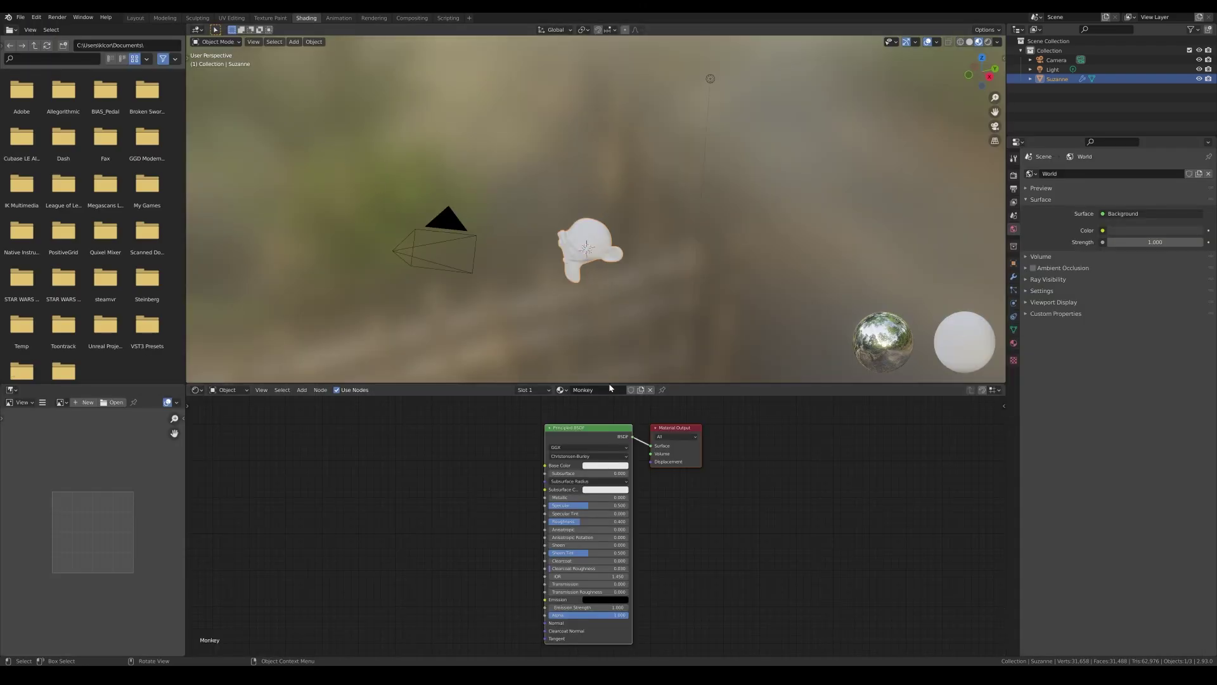
{"action": "left_click_drag", "start_coordinate": [609, 383], "coordinate": [609, 305]}
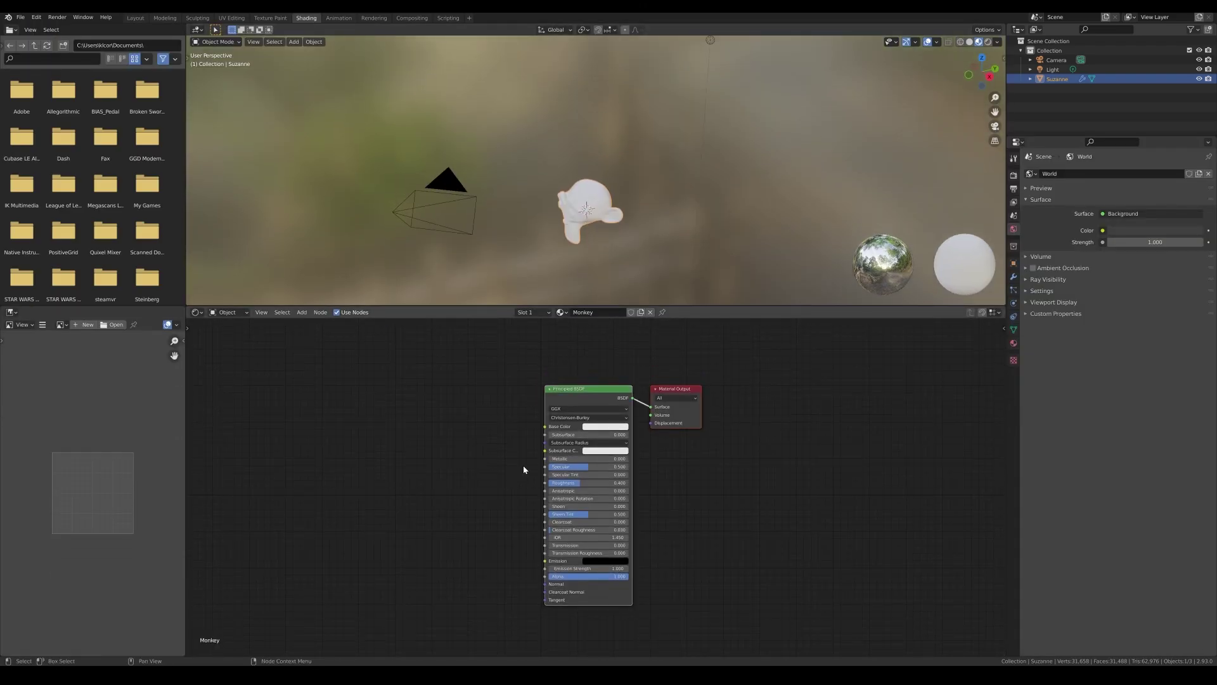
{"action": "middle_click_drag", "start_coordinate": [524, 470], "coordinate": [617, 460]}
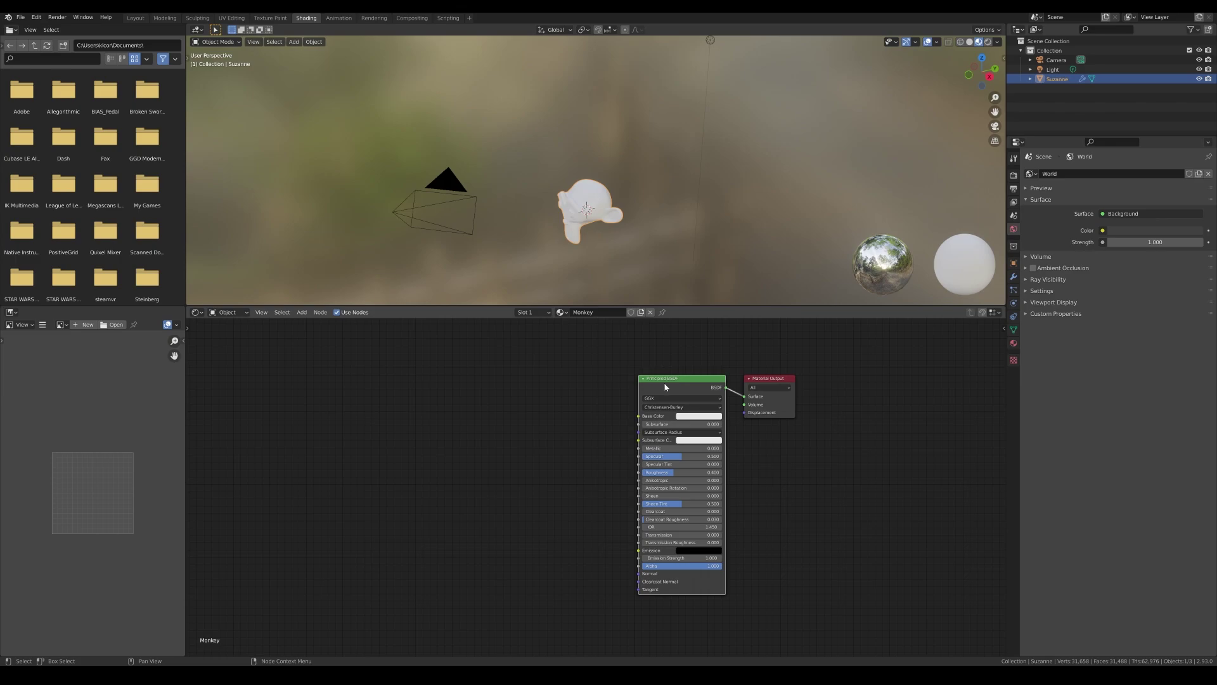
Switch the monkey head to the smooth_wood material and select its smooth_wood group node
{"action": "left_click", "coordinate": [560, 312]}
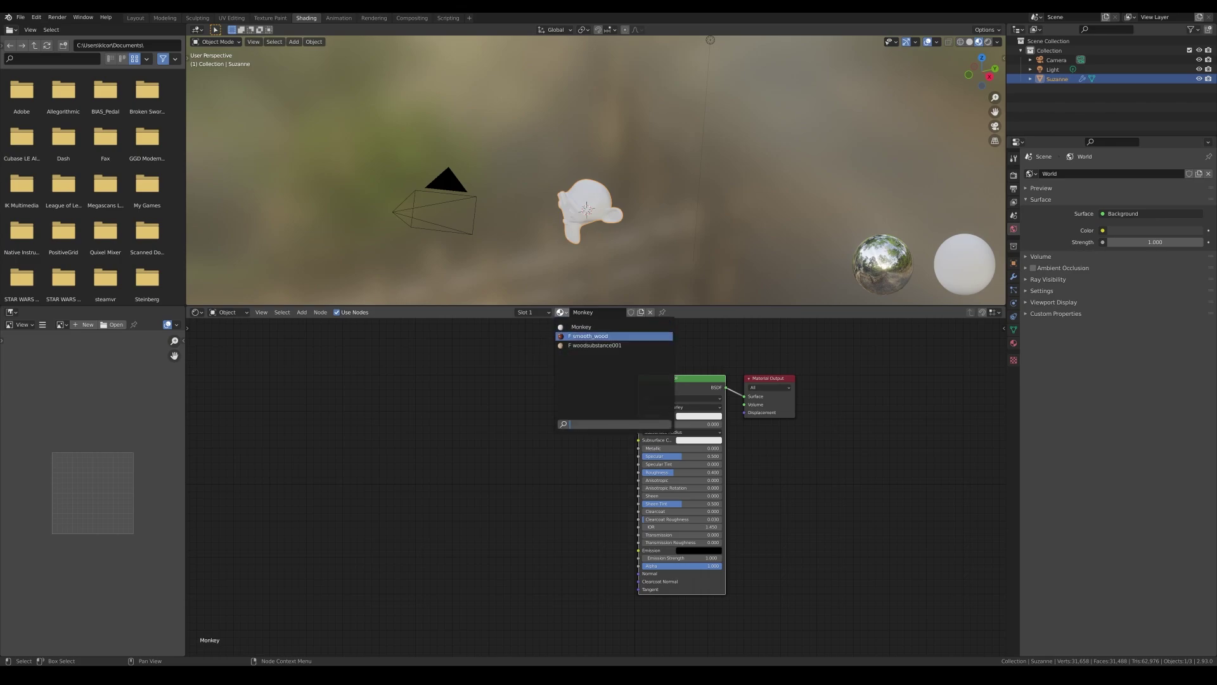
{"action": "left_click", "coordinate": [589, 336]}
{"action": "left_click", "coordinate": [549, 384]}
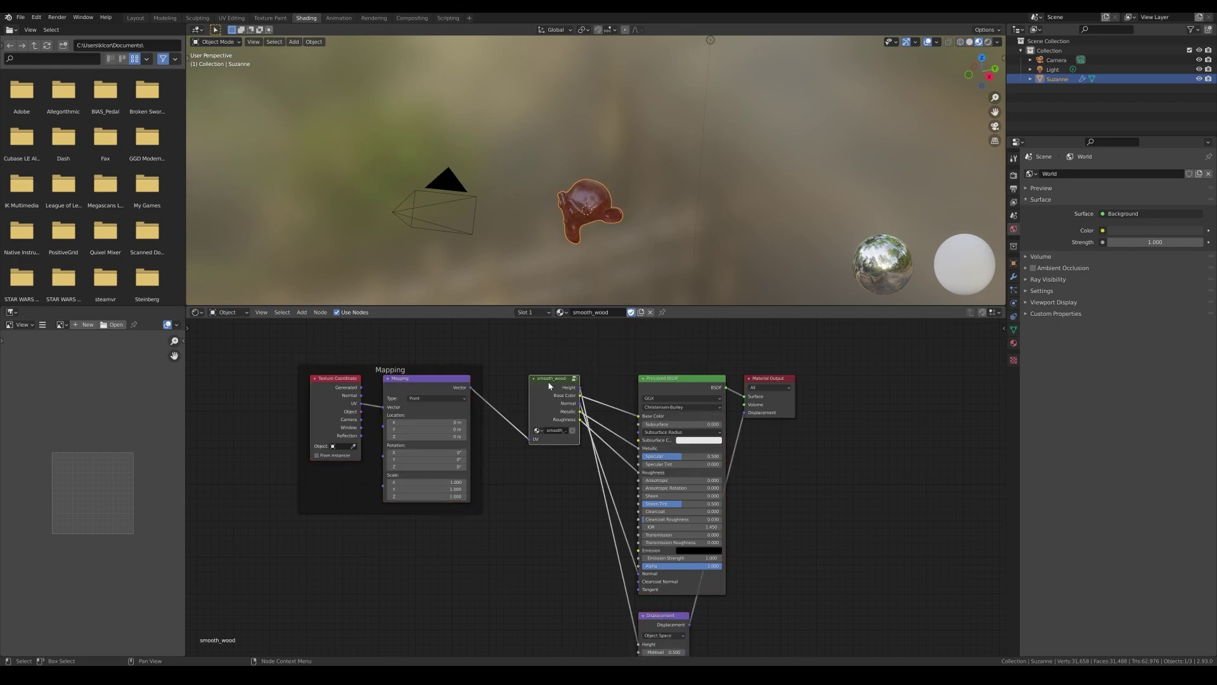
Examine the texture nodes inside the smooth_wood group and return to the material's main node tree
{"action": "left_click", "coordinate": [394, 348]}
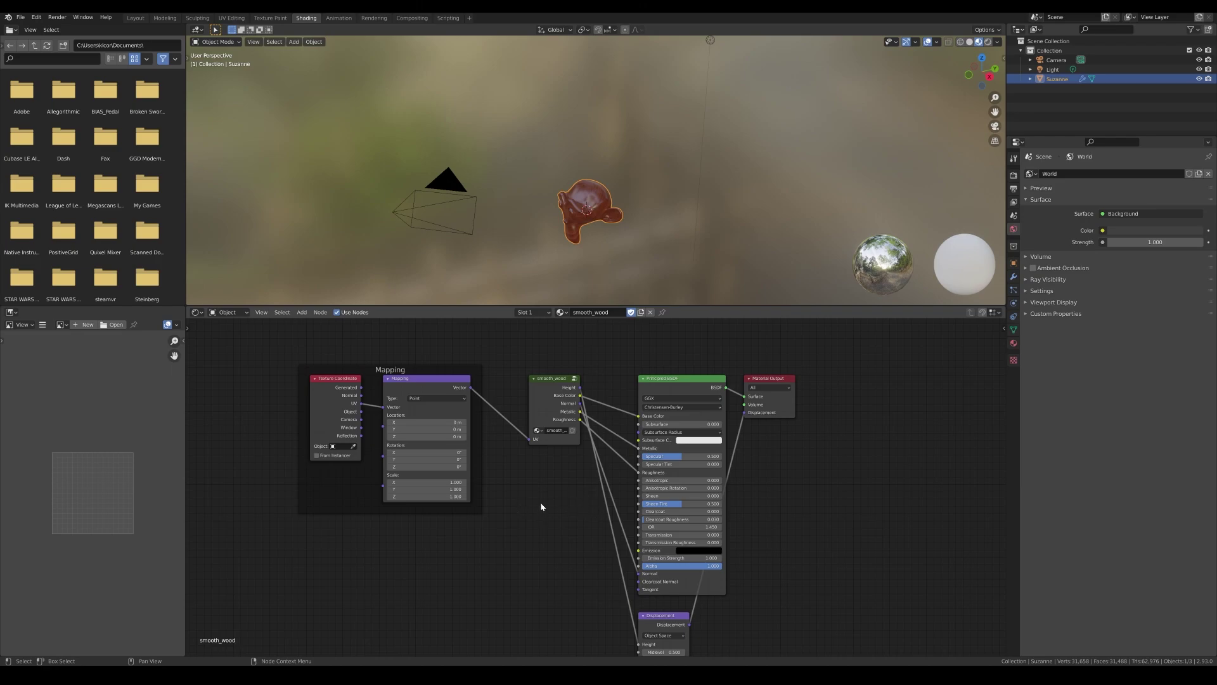
{"action": "scroll", "coordinate": [541, 507], "scroll_direction": "up", "scroll_amount": 2}
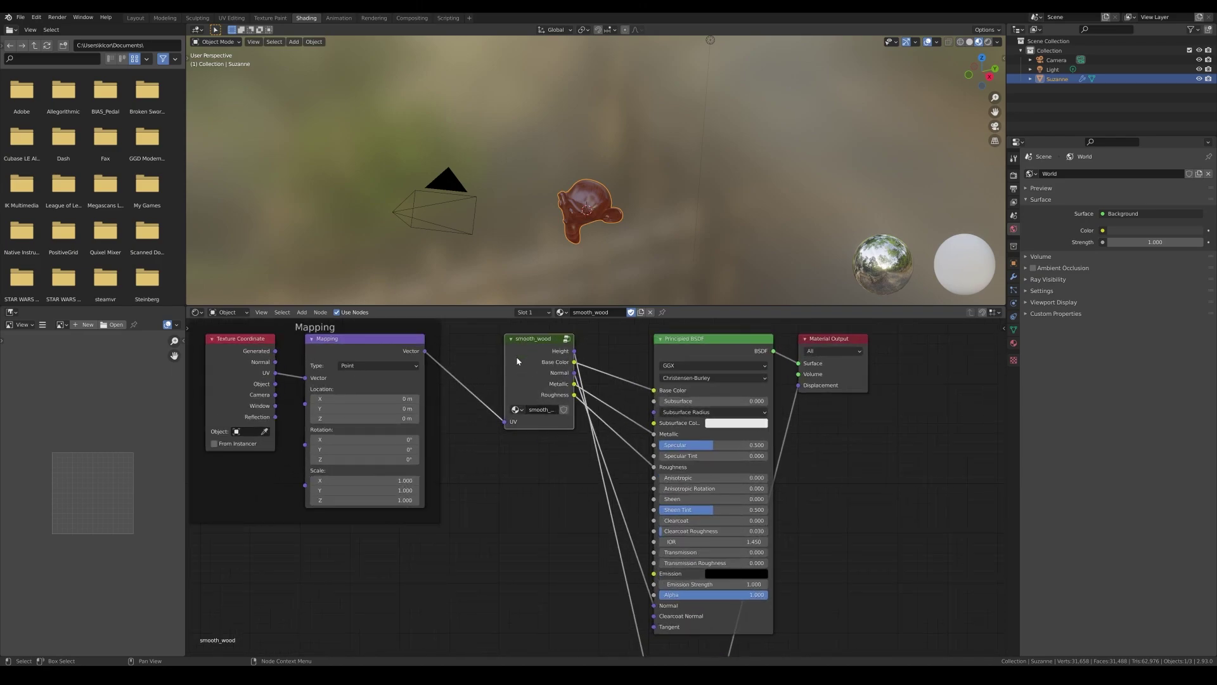
{"action": "key", "text": "Tab"}
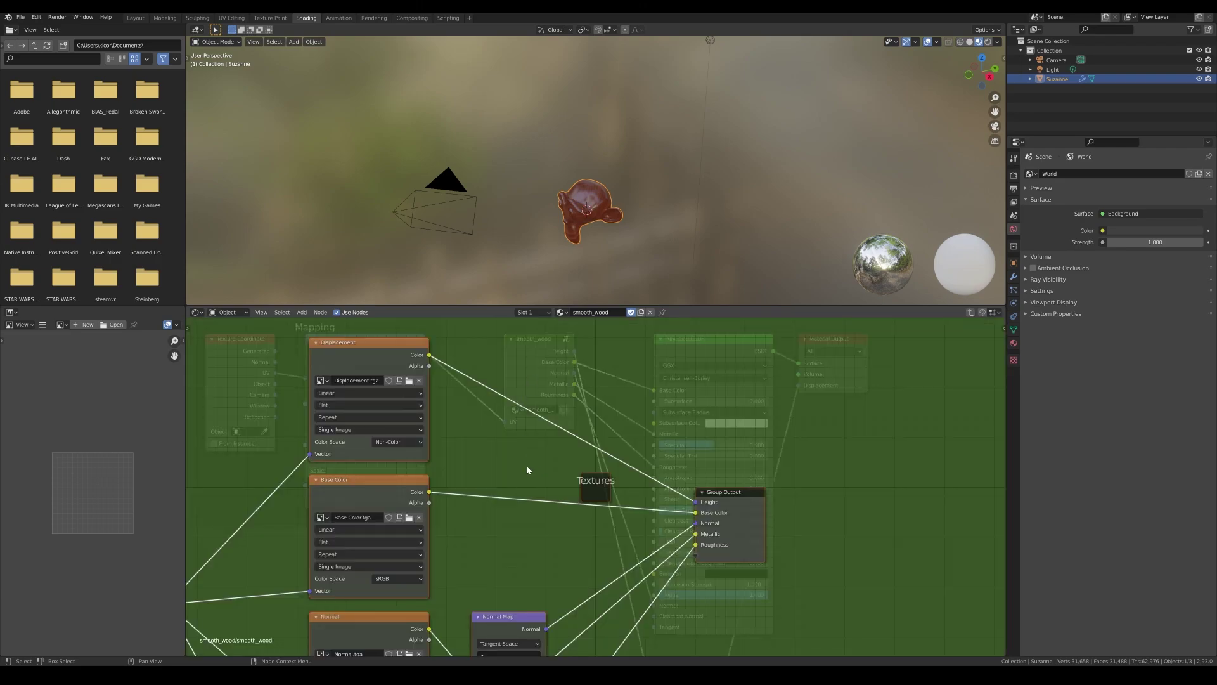
{"action": "key", "text": "Tab"}
{"action": "key", "text": "Tab"}
{"action": "scroll", "coordinate": [534, 378], "scroll_direction": "down", "scroll_amount": 3}
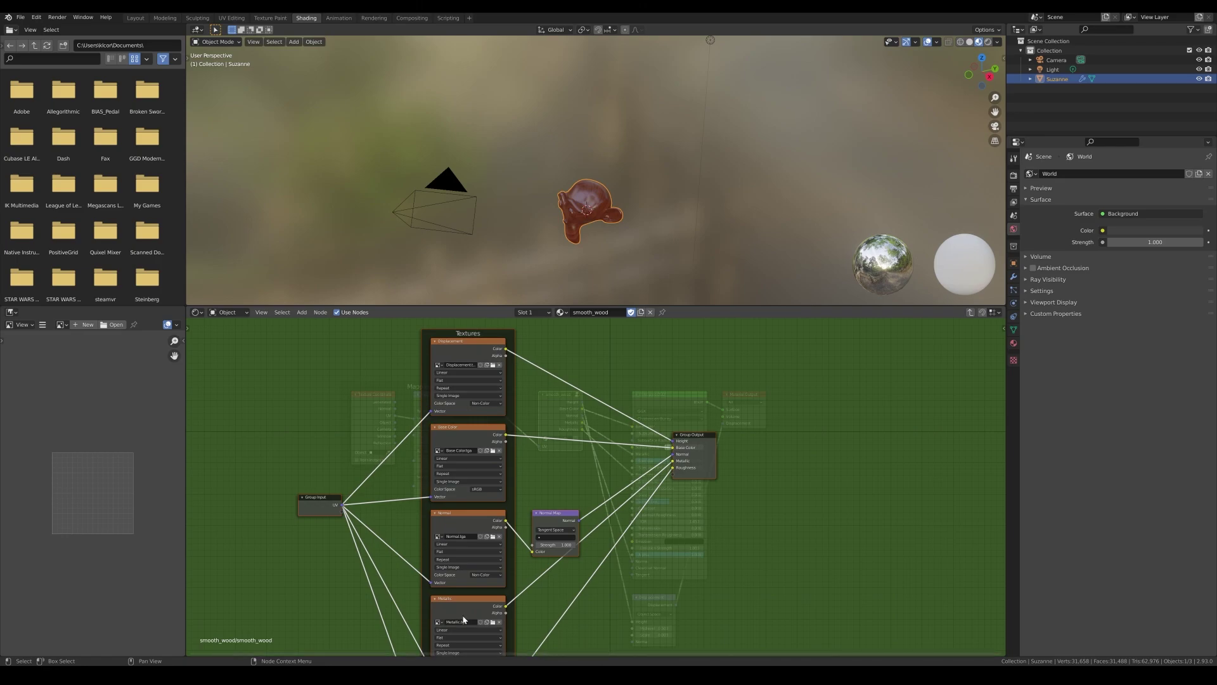
{"action": "key", "text": "Tab"}
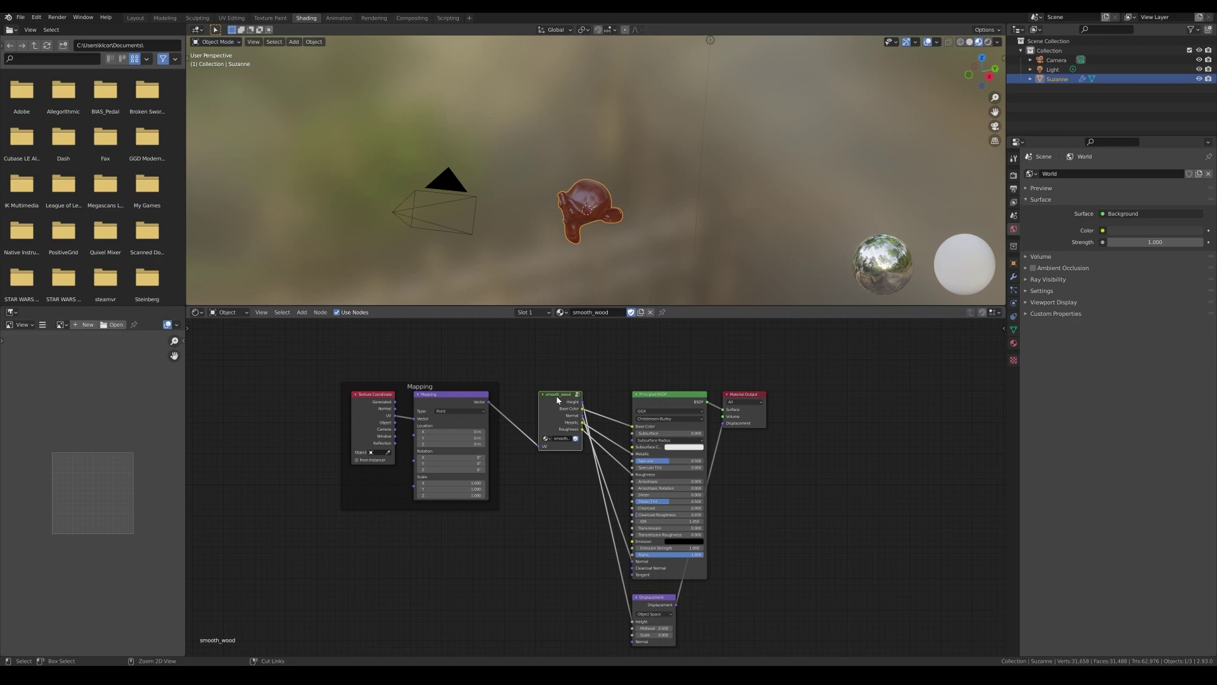
Copy the smooth_wood group node into the Monkey material and place it above and before the Principled BSDF
{"action": "left_click", "coordinate": [560, 312]}
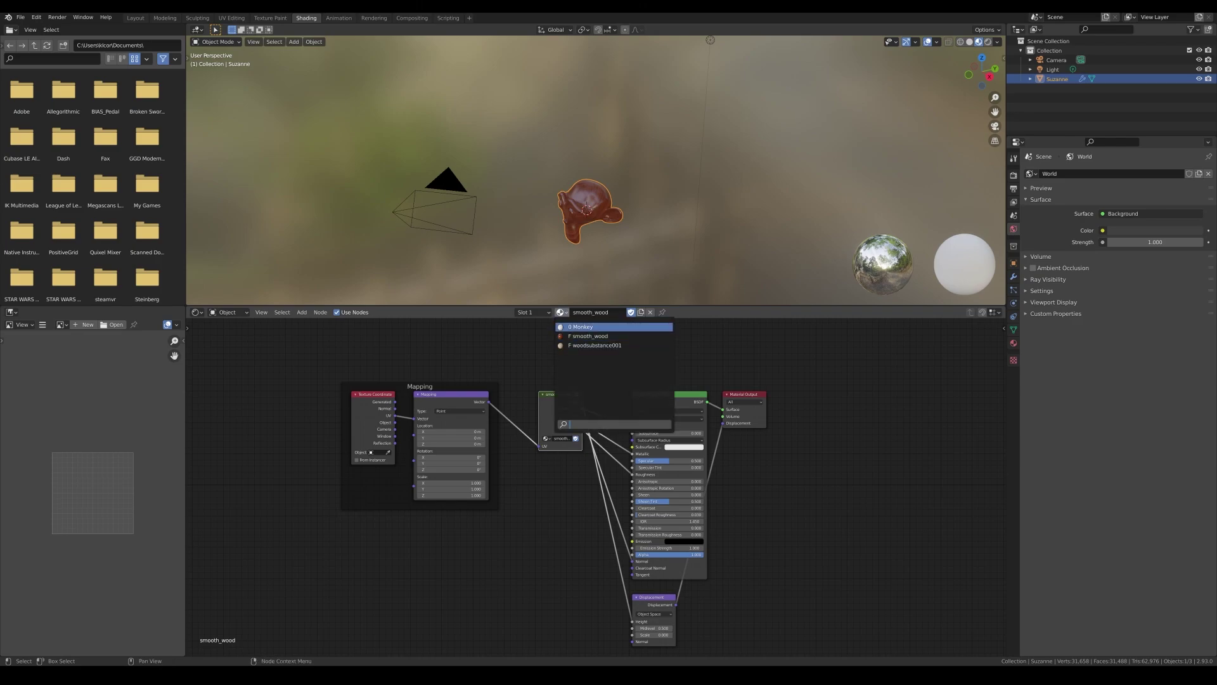
{"action": "left_click", "coordinate": [583, 327]}
{"action": "key", "text": "ctrl+v"}
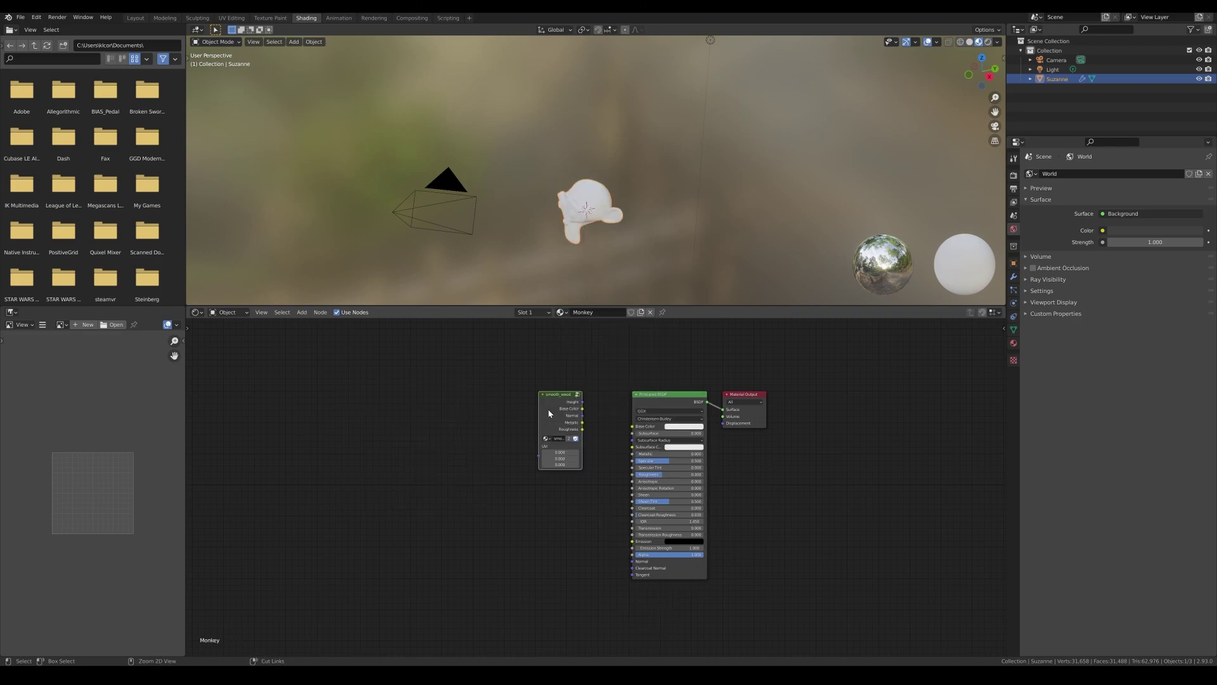
{"action": "left_click_drag", "start_coordinate": [554, 391], "coordinate": [518, 363]}
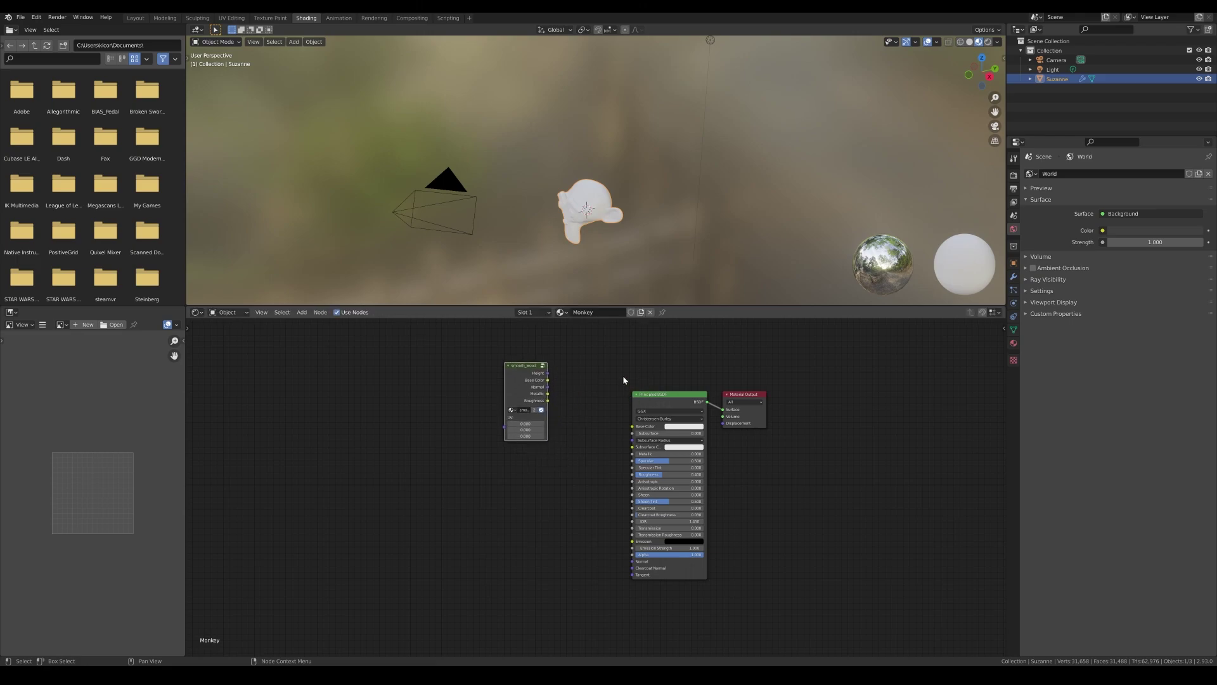
Copy the woodsubstance001 group node into the Monkey material below smooth_wood, and move both groups farther from the Principled BSDF
{"action": "left_click", "coordinate": [561, 312]}
{"action": "left_click", "coordinate": [591, 344]}
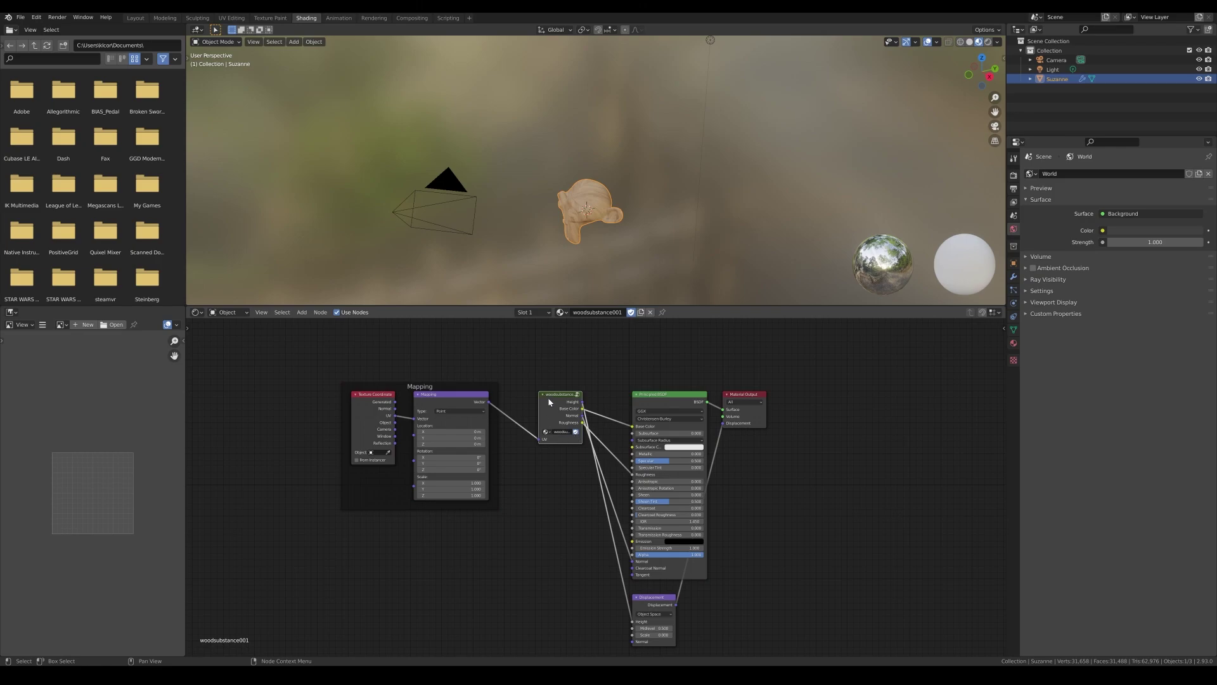
{"action": "left_click", "coordinate": [561, 312]}
{"action": "left_click", "coordinate": [576, 328]}
{"action": "key", "text": "ctrl+v"}
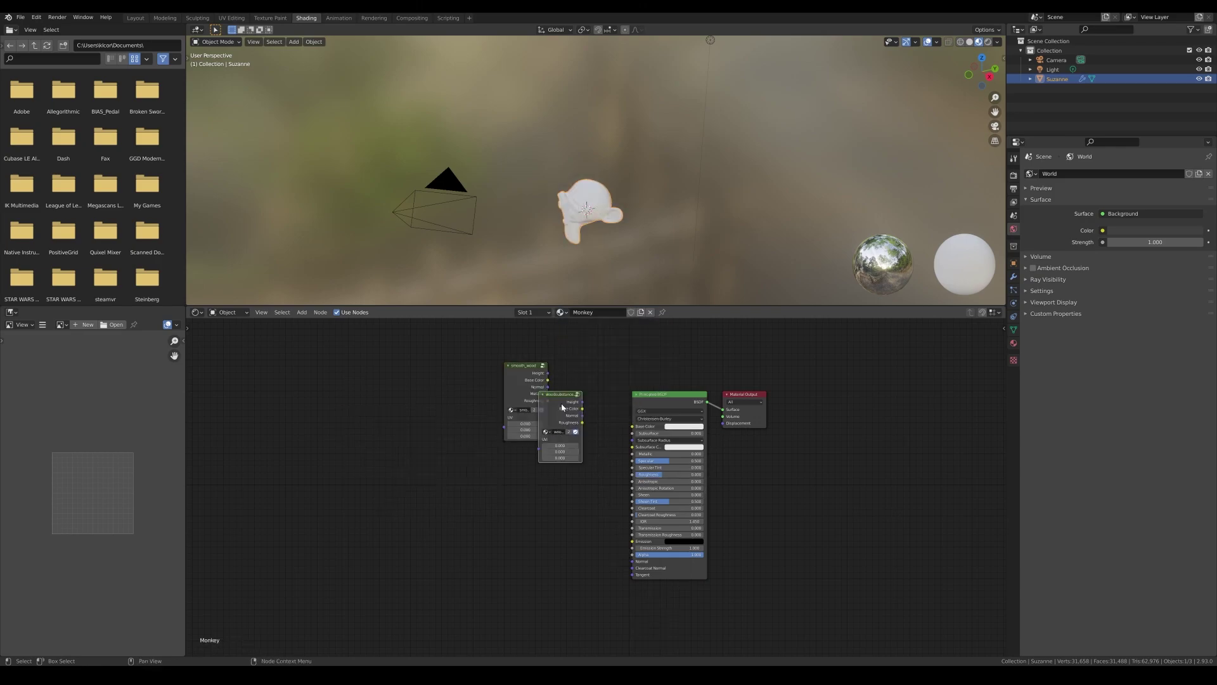
{"action": "left_click_drag", "start_coordinate": [558, 391], "coordinate": [526, 465]}
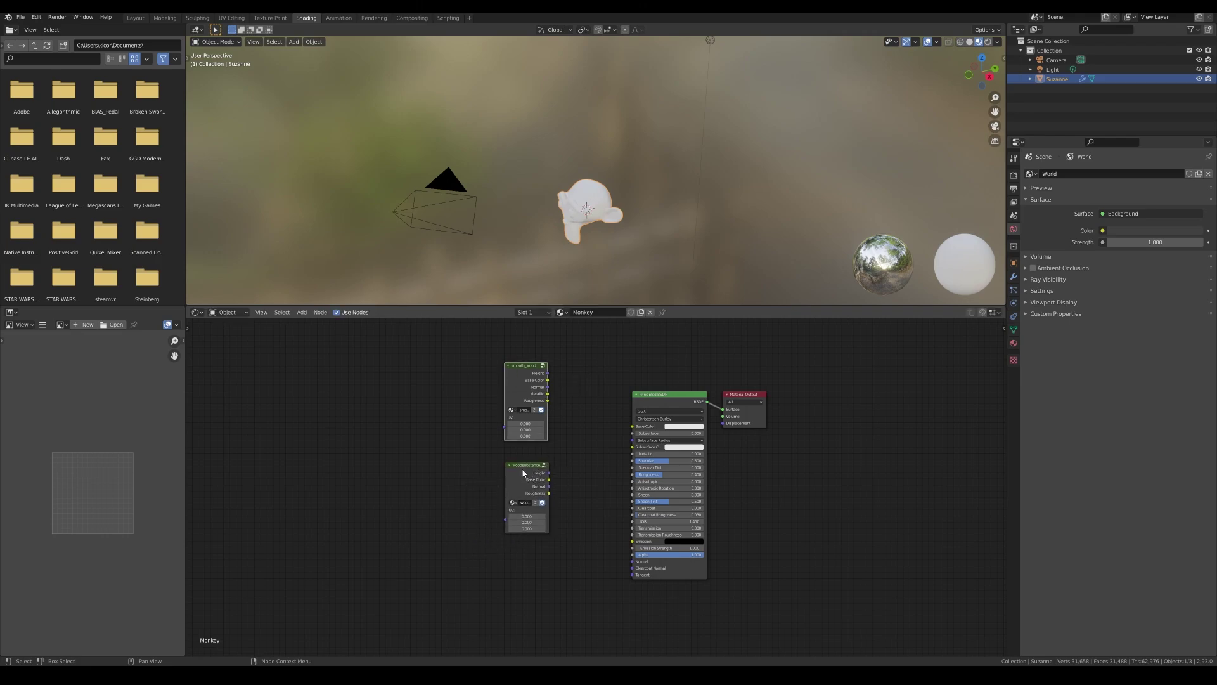
{"action": "left_click_drag", "start_coordinate": [523, 467], "coordinate": [454, 472]}
{"action": "left_click_drag", "start_coordinate": [547, 383], "coordinate": [491, 394]}
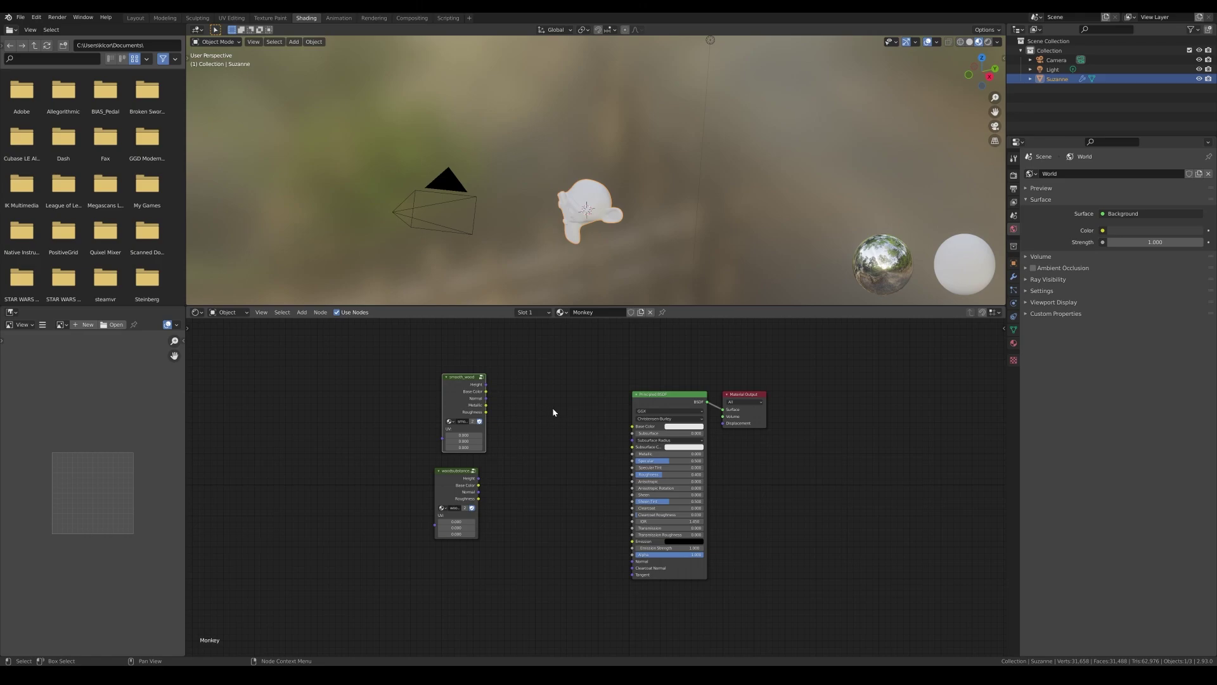
Show the Fluent node library beside the node tree and view Fluent's menu of layers, masks and maths nodes
{"action": "key", "text": "n"}
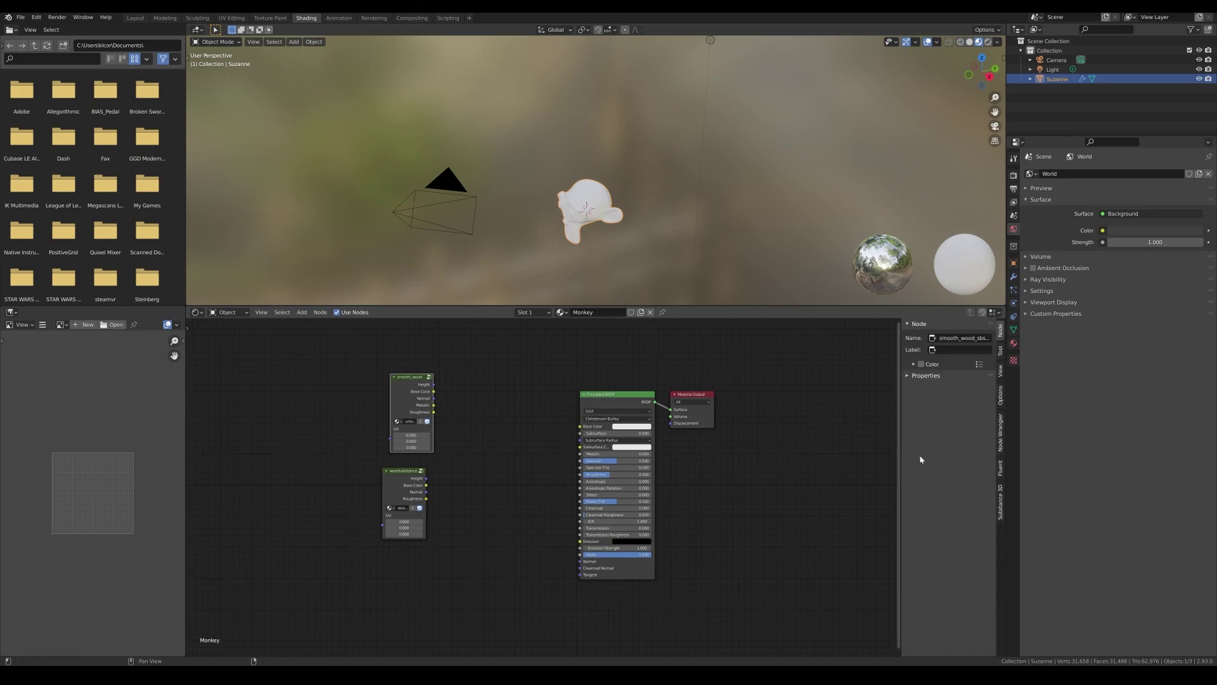
{"action": "left_click", "coordinate": [1001, 470]}
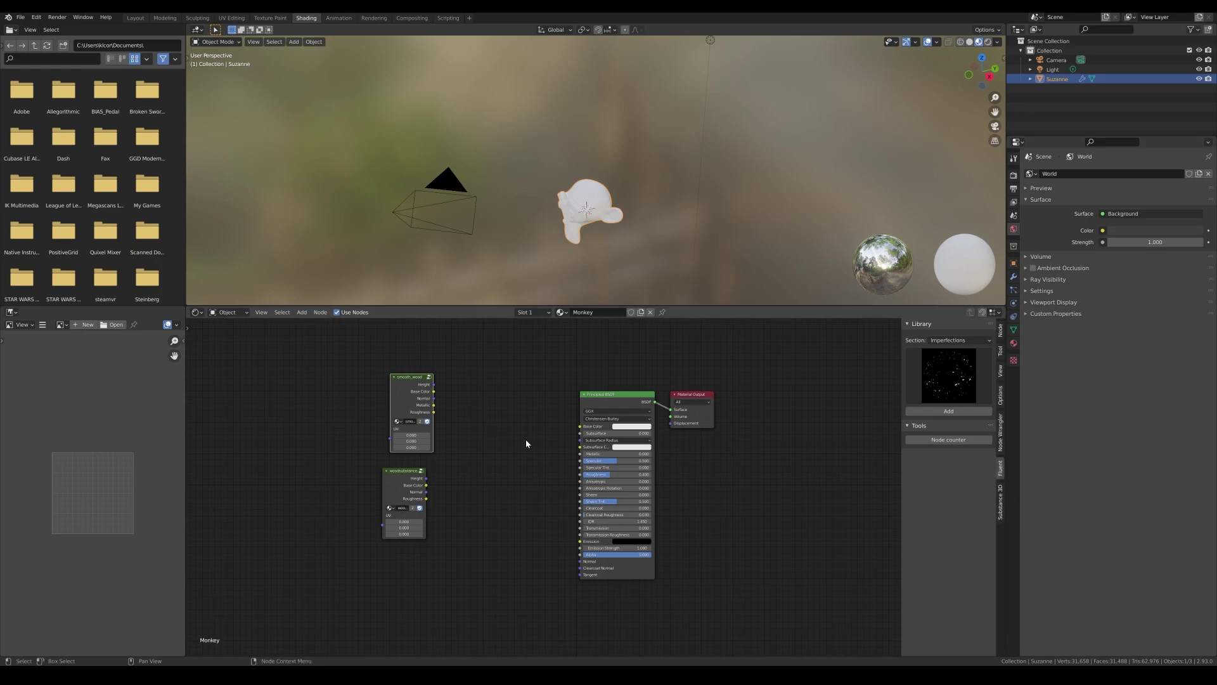
{"action": "key", "text": "shift+f"}
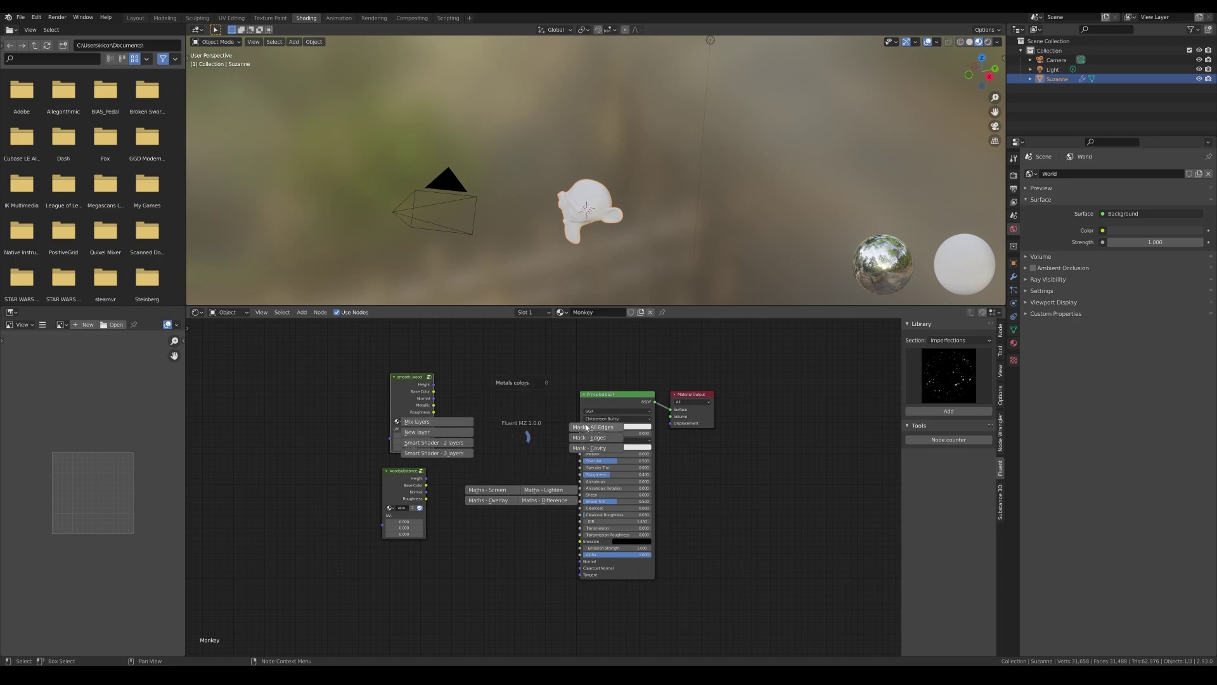
{"action": "left_click", "coordinate": [440, 455]}
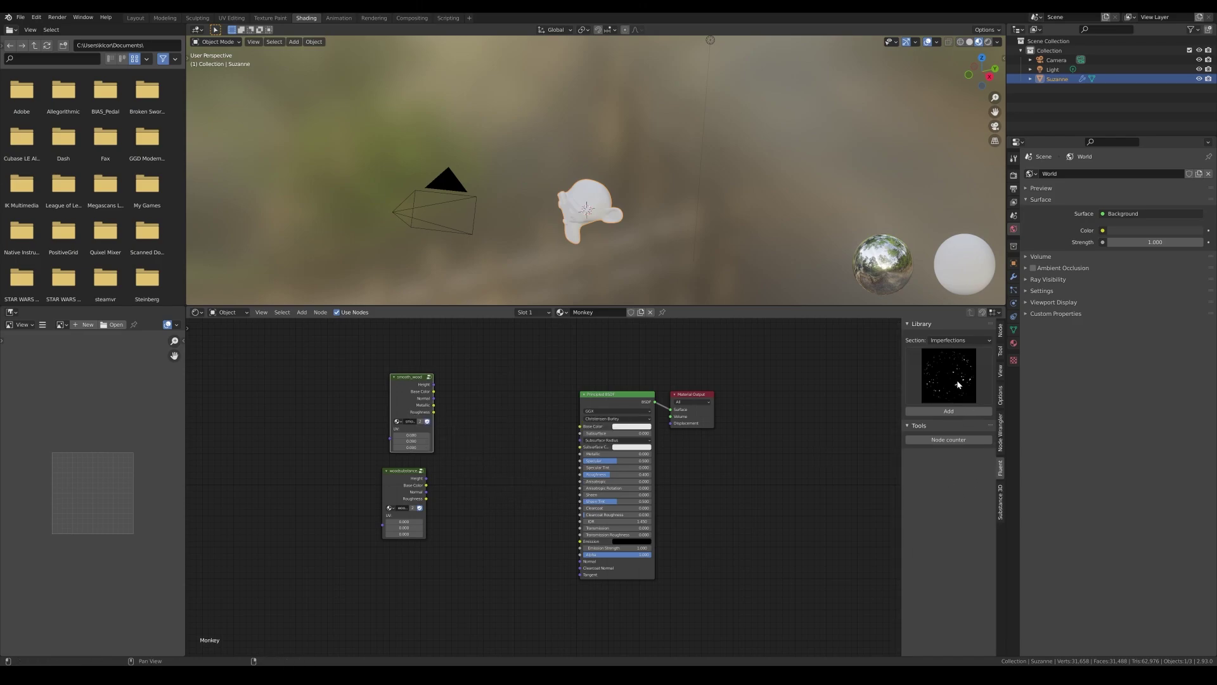
Browse the textures in the Grunges section of the Fluent library
{"action": "left_click", "coordinate": [955, 341]}
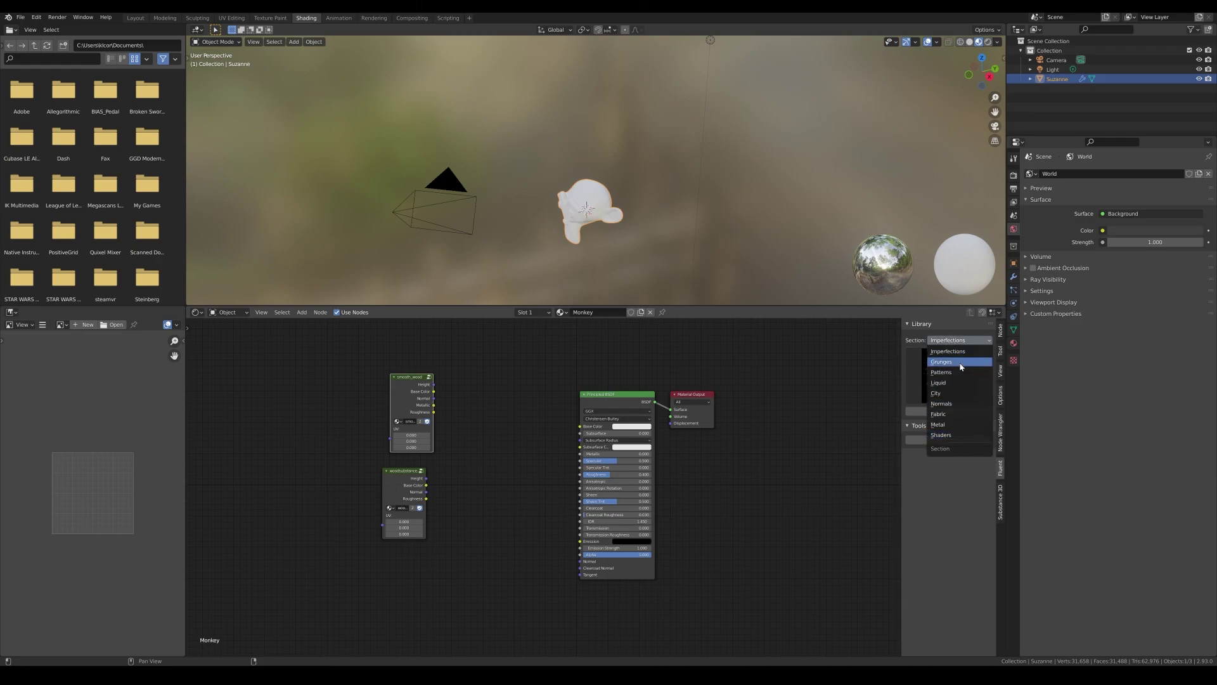
{"action": "left_click", "coordinate": [960, 362]}
{"action": "left_click", "coordinate": [952, 375]}
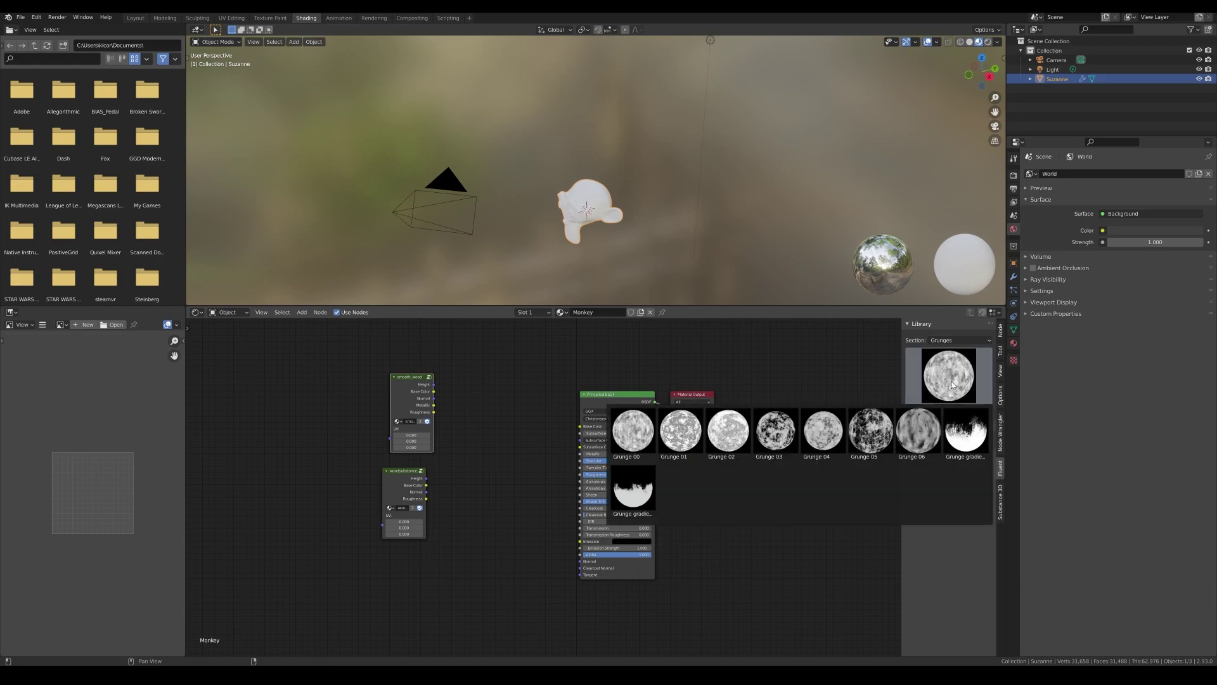
Add the Finger Print node from Fluent's Imperfections section and place it between the wood groups and the Principled BSDF
{"action": "left_click", "coordinate": [947, 340]}
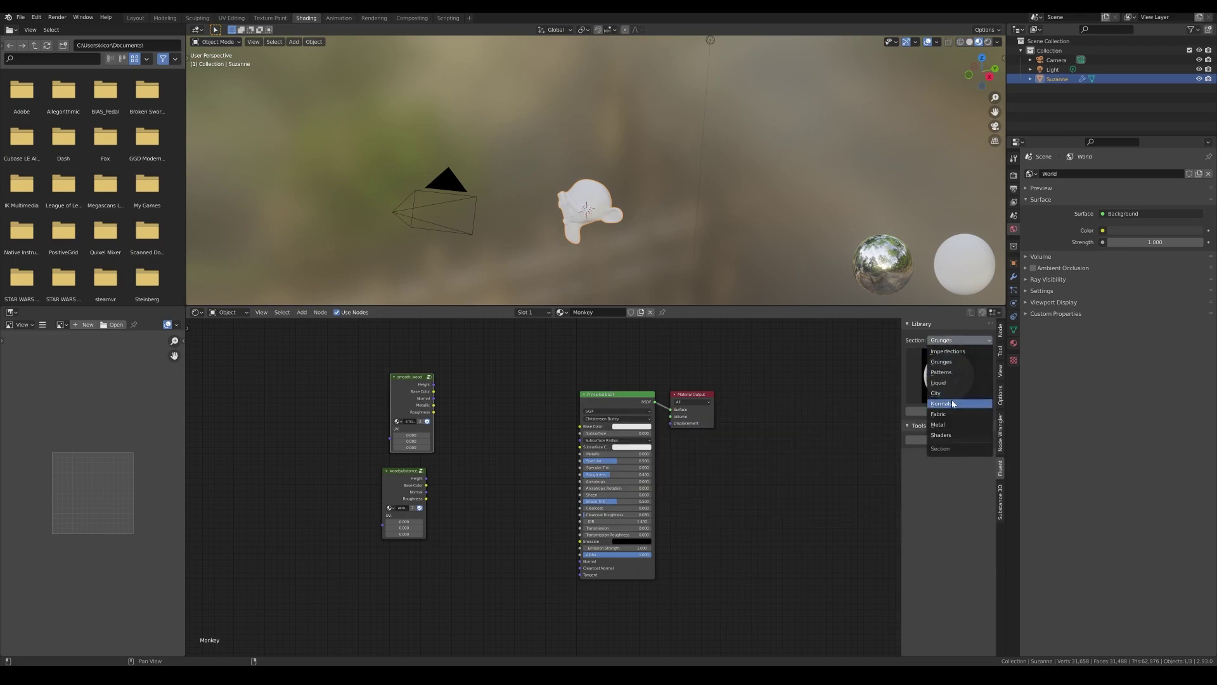
{"action": "left_click", "coordinate": [947, 351]}
{"action": "left_click", "coordinate": [952, 376]}
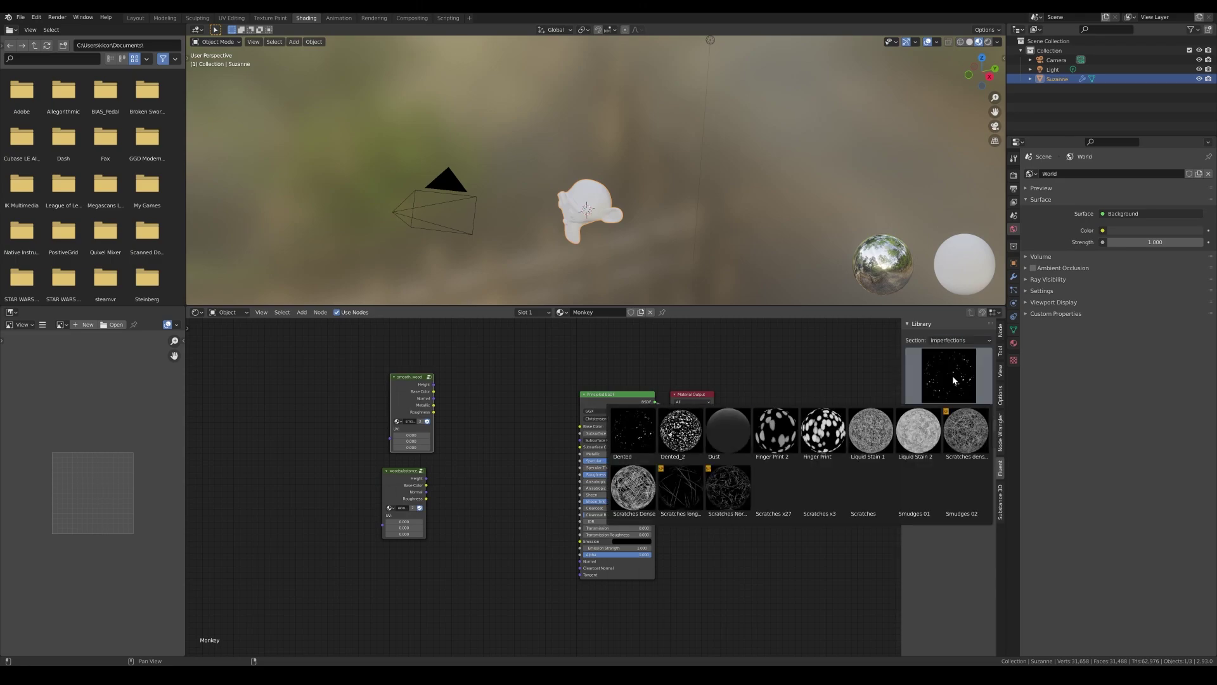
{"action": "left_click", "coordinate": [827, 436]}
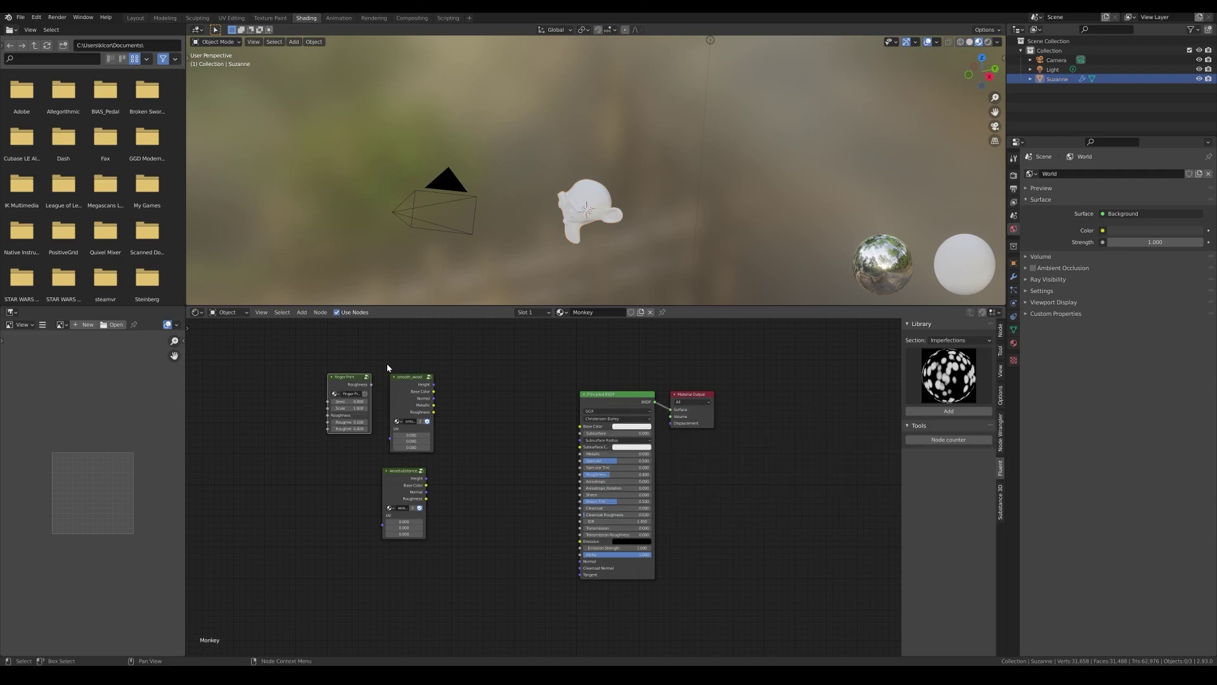
{"action": "left_click", "coordinate": [515, 484]}
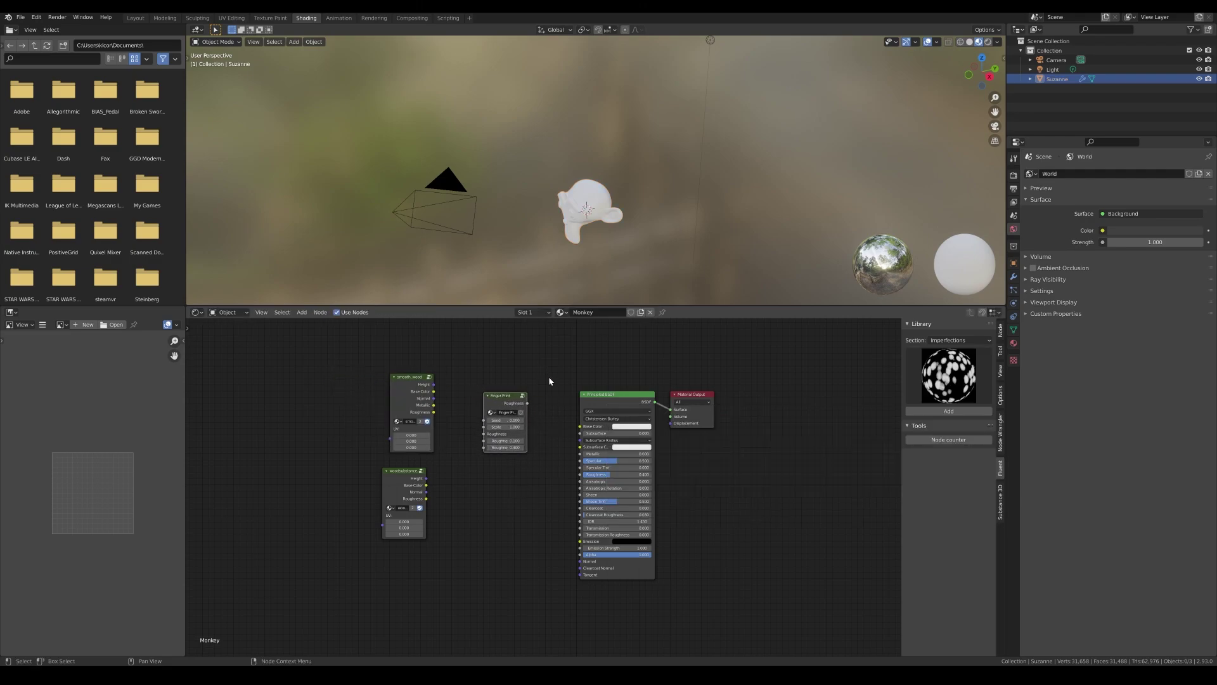
Preview the Finger Print node's roughness output directly on the monkey head, framed close up
{"action": "left_click", "coordinate": [495, 399], "text": "ctrl+shift"}
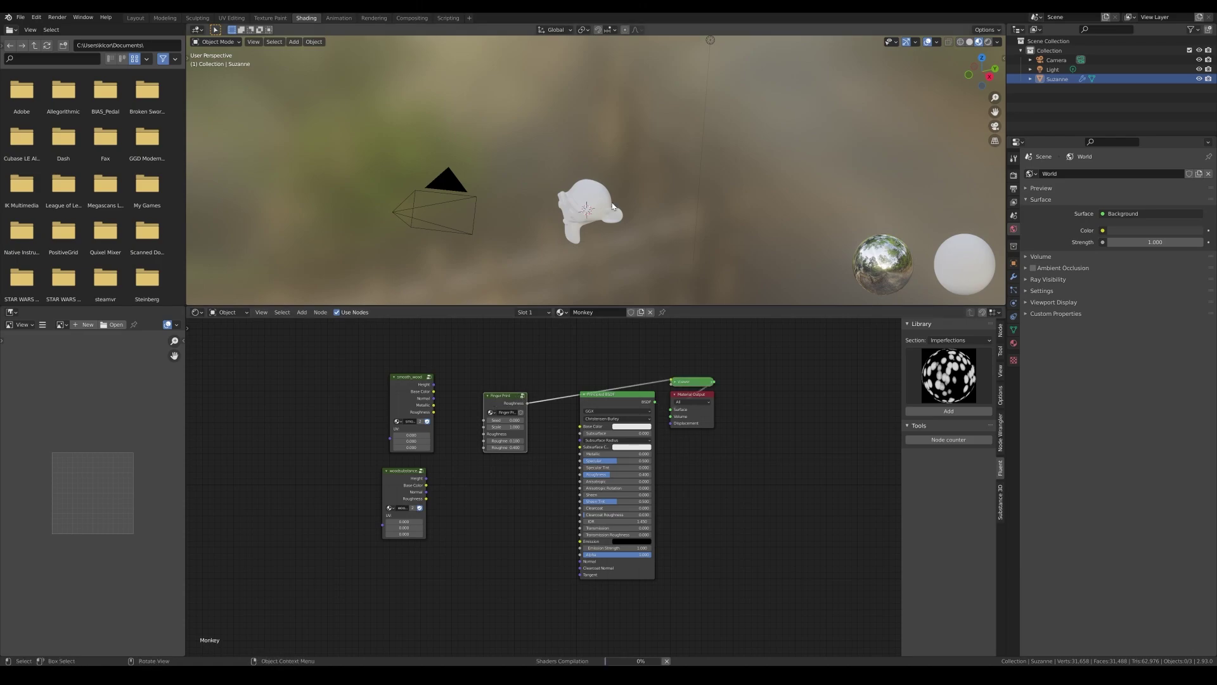
{"action": "scroll", "coordinate": [607, 223], "scroll_direction": "up", "scroll_amount": 7}
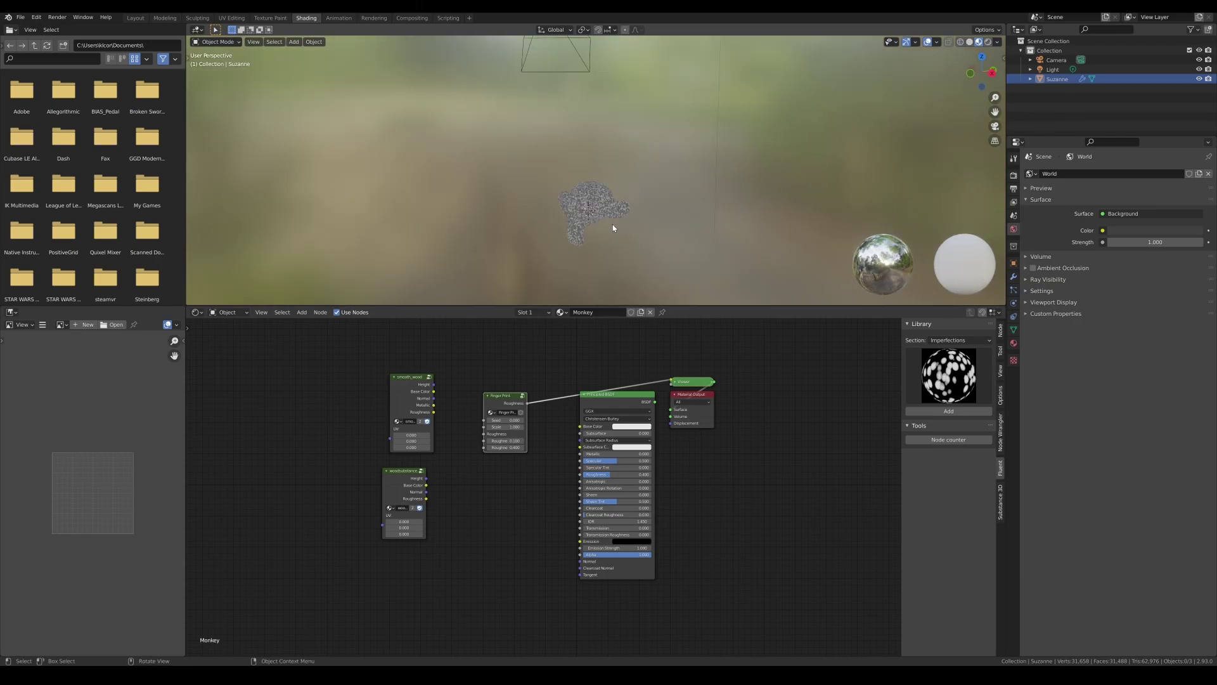
{"action": "middle_click_drag", "start_coordinate": [645, 211], "coordinate": [670, 123], "text": "shift"}
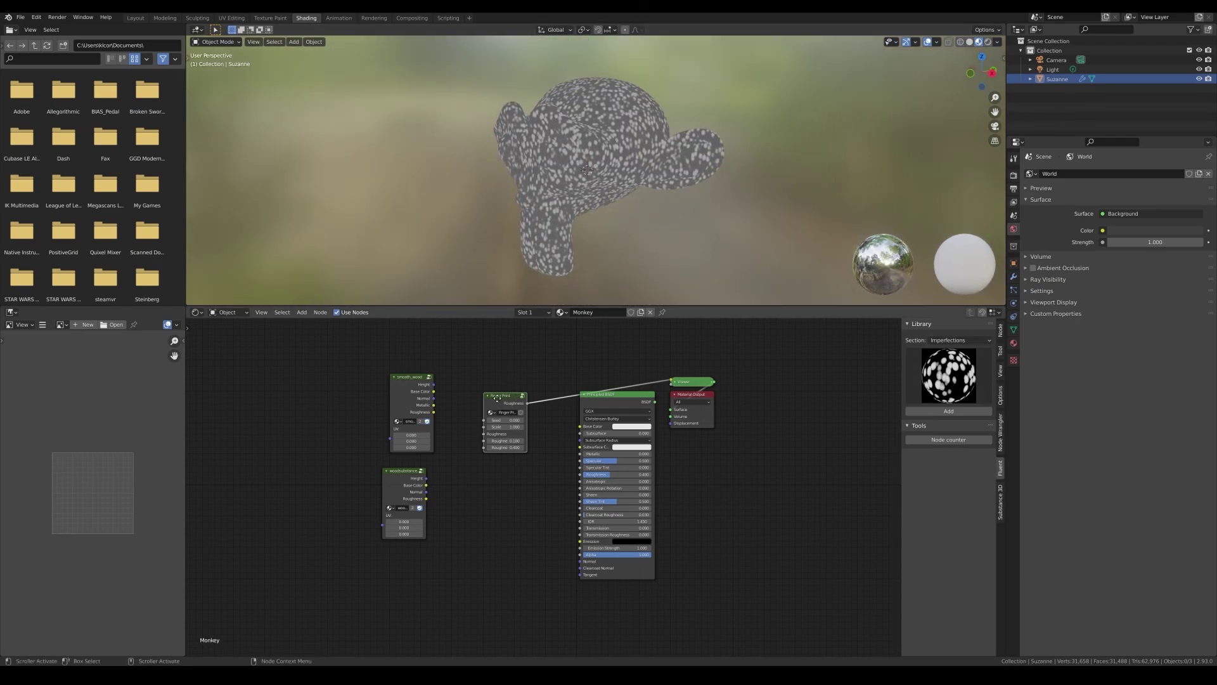
Delete the Finger Print node from the Monkey material
{"action": "left_click_drag", "start_coordinate": [508, 401], "coordinate": [502, 405]}
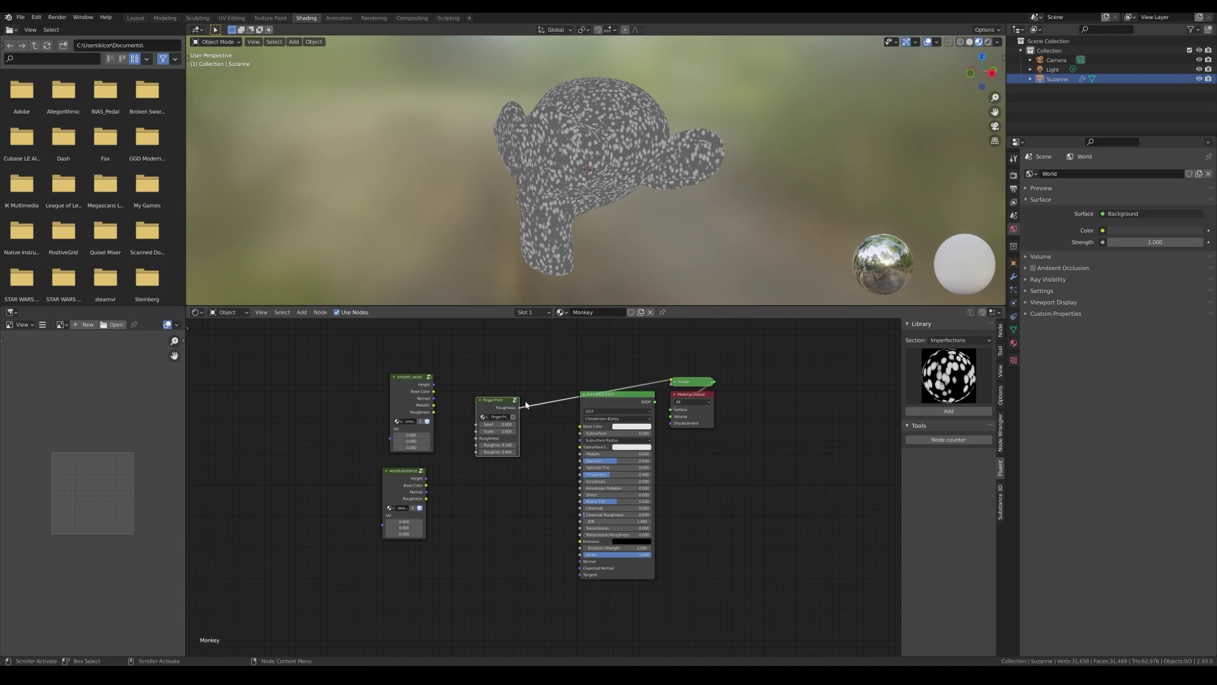
{"action": "key", "text": "Delete"}
Add the Grunge gradient 1 node from Fluent's Grunges section beside the wood groups and preview its mask on the monkey head
{"action": "left_click", "coordinate": [946, 341]}
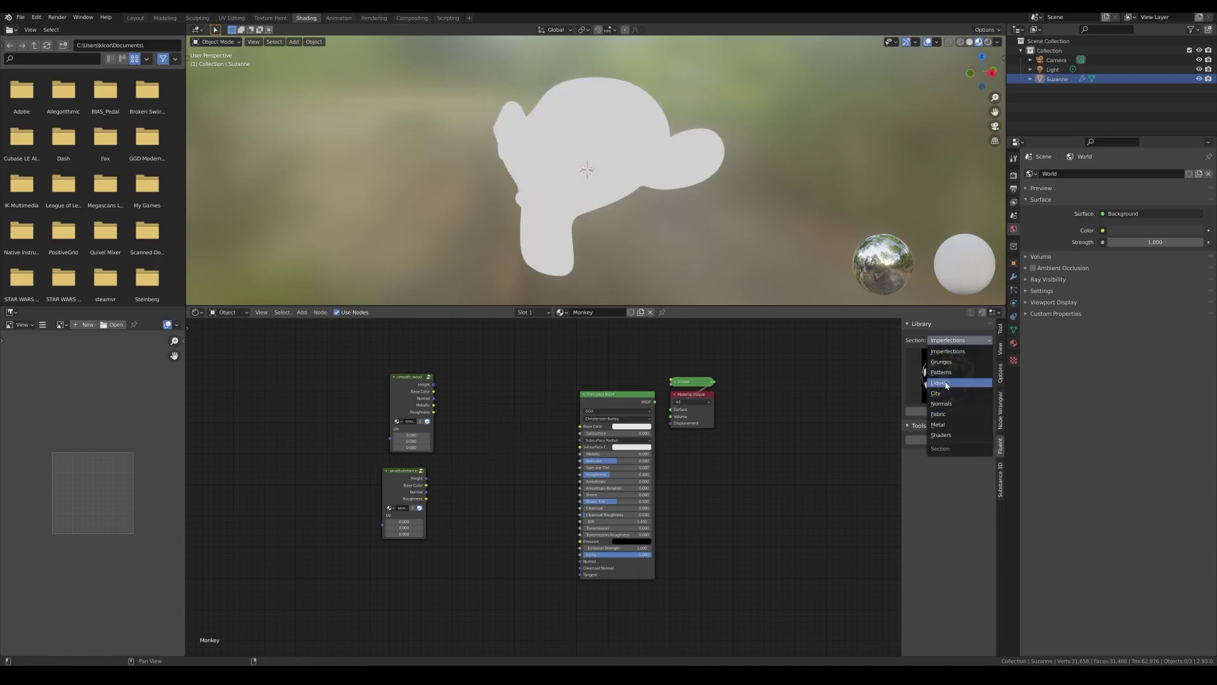
{"action": "left_click", "coordinate": [946, 362]}
{"action": "left_click", "coordinate": [955, 376]}
{"action": "left_click", "coordinate": [965, 431]}
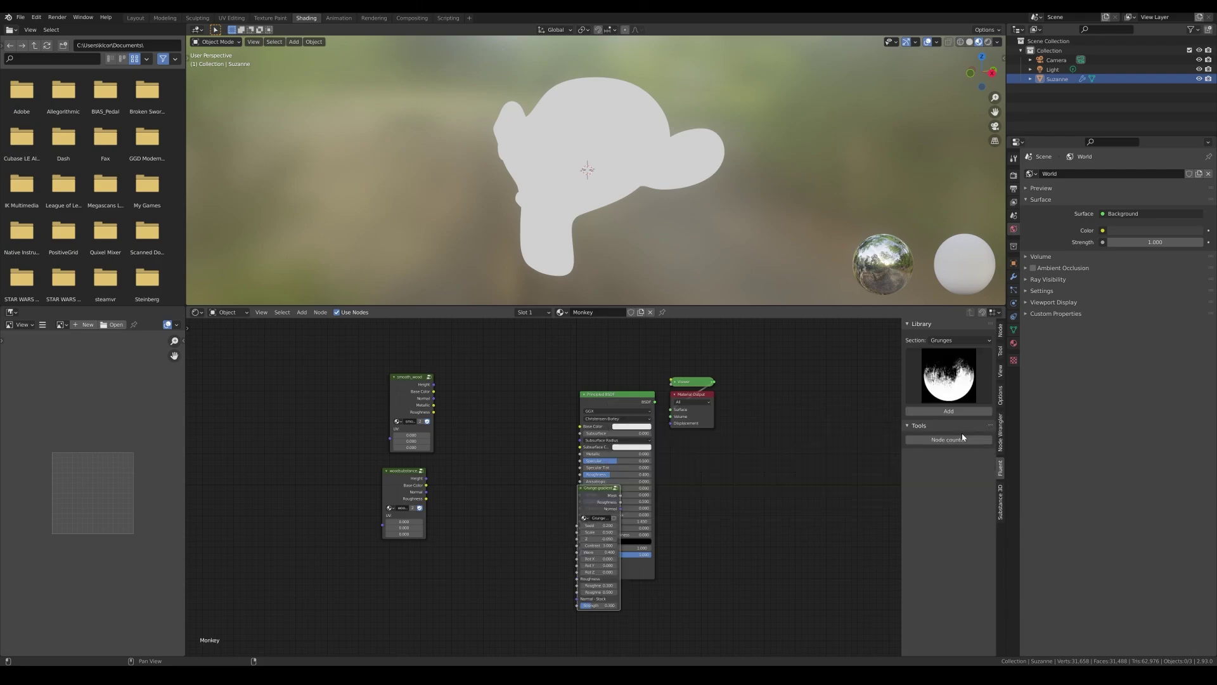
{"action": "left_click", "coordinate": [948, 411]}
{"action": "left_click", "coordinate": [559, 412], "text": "ctrl+shift"}
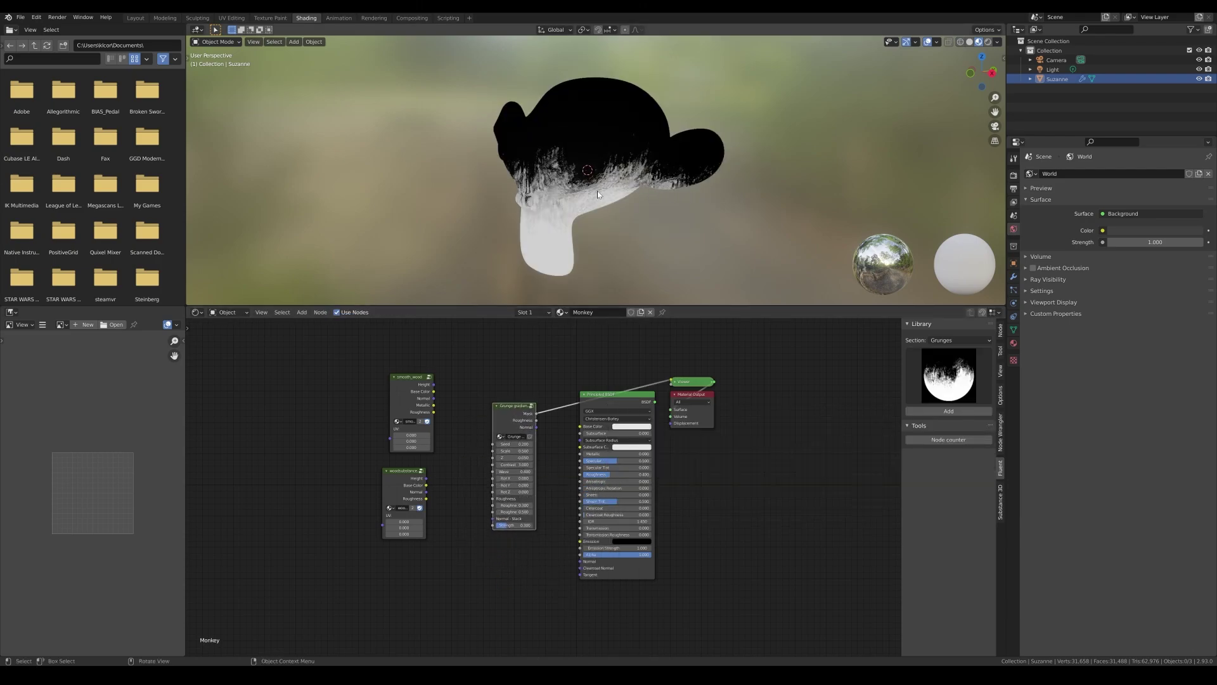
{"action": "mouse_move", "coordinate": [598, 194]}
{"action": "middle_mouse_down"}
{"action": "mouse_move", "coordinate": [628, 206]}
{"action": "mouse_move", "coordinate": [592, 207]}
{"action": "mouse_move", "coordinate": [620, 201]}
{"action": "middle_mouse_up"}
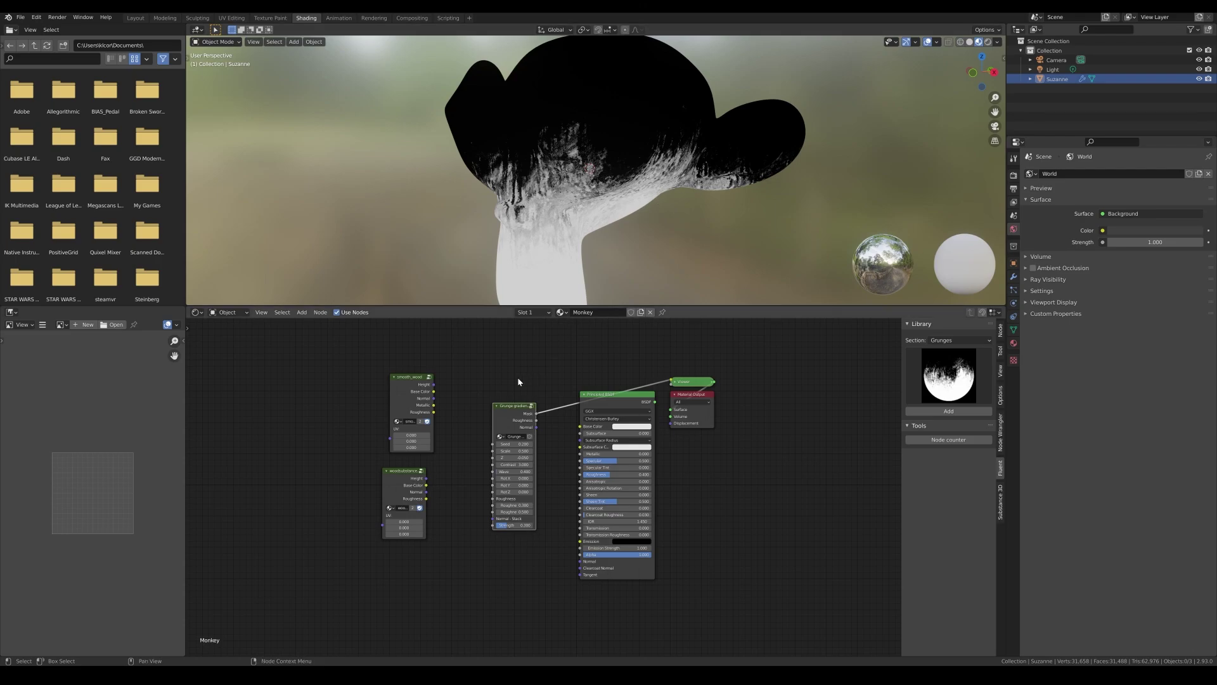
Look through the nodes inside the Grunge gradient 1 group, return to the main material and delete the gradient node
{"action": "key", "text": "Tab"}
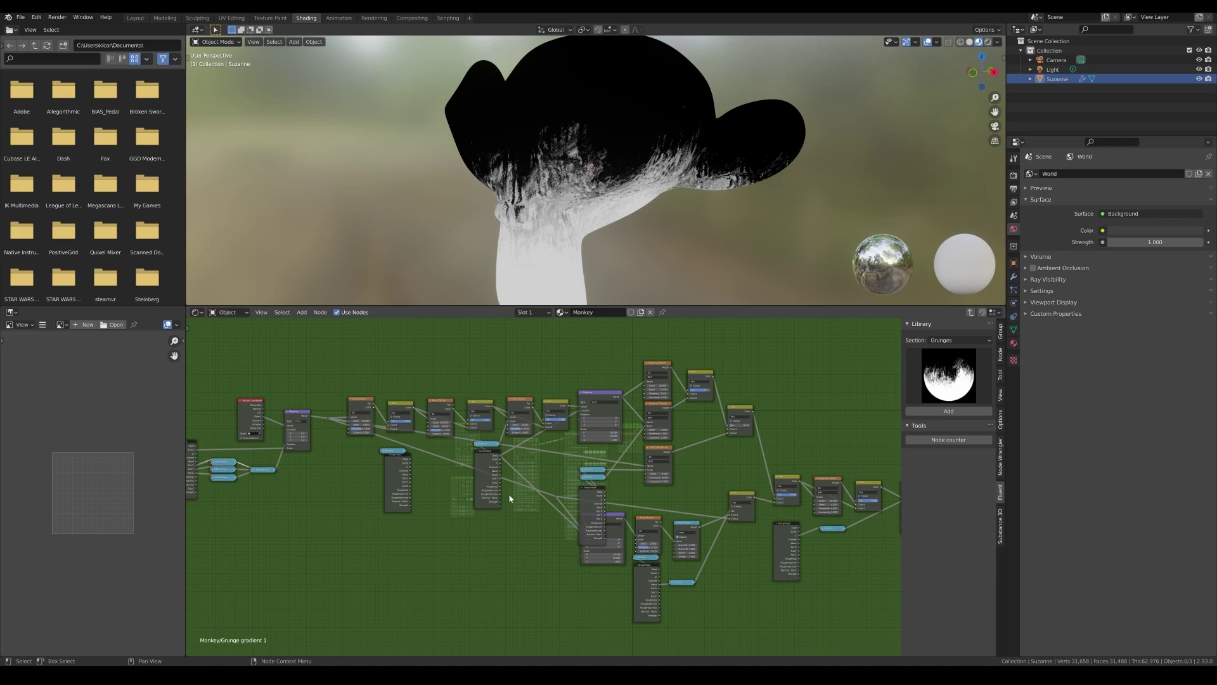
{"action": "middle_click_drag", "start_coordinate": [511, 499], "coordinate": [476, 431]}
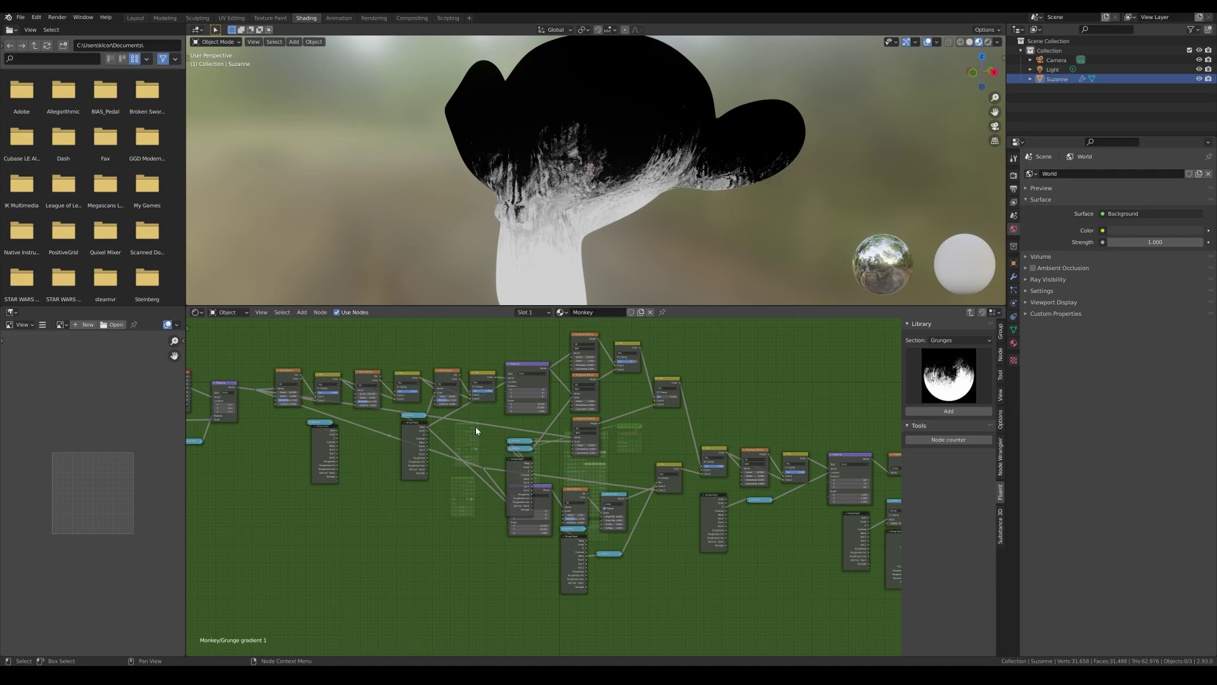
{"action": "key", "text": "Tab"}
{"action": "scroll", "coordinate": [486, 430], "scroll_direction": "up", "scroll_amount": 2}
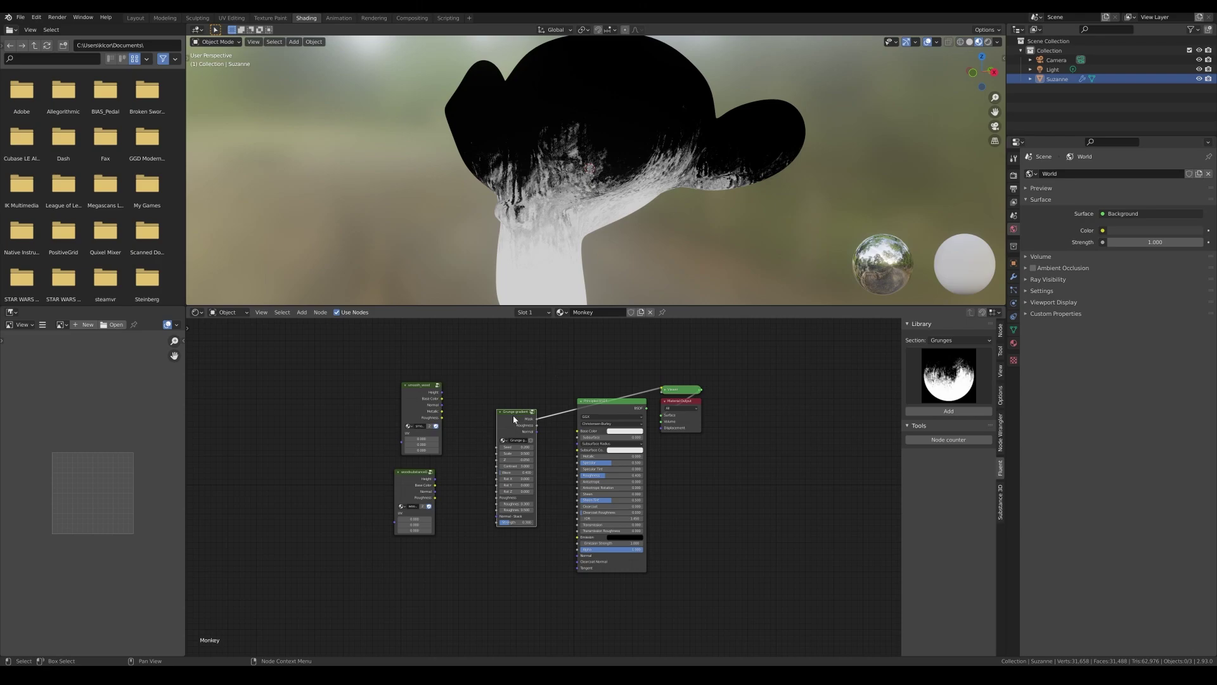
{"action": "key", "text": "x"}
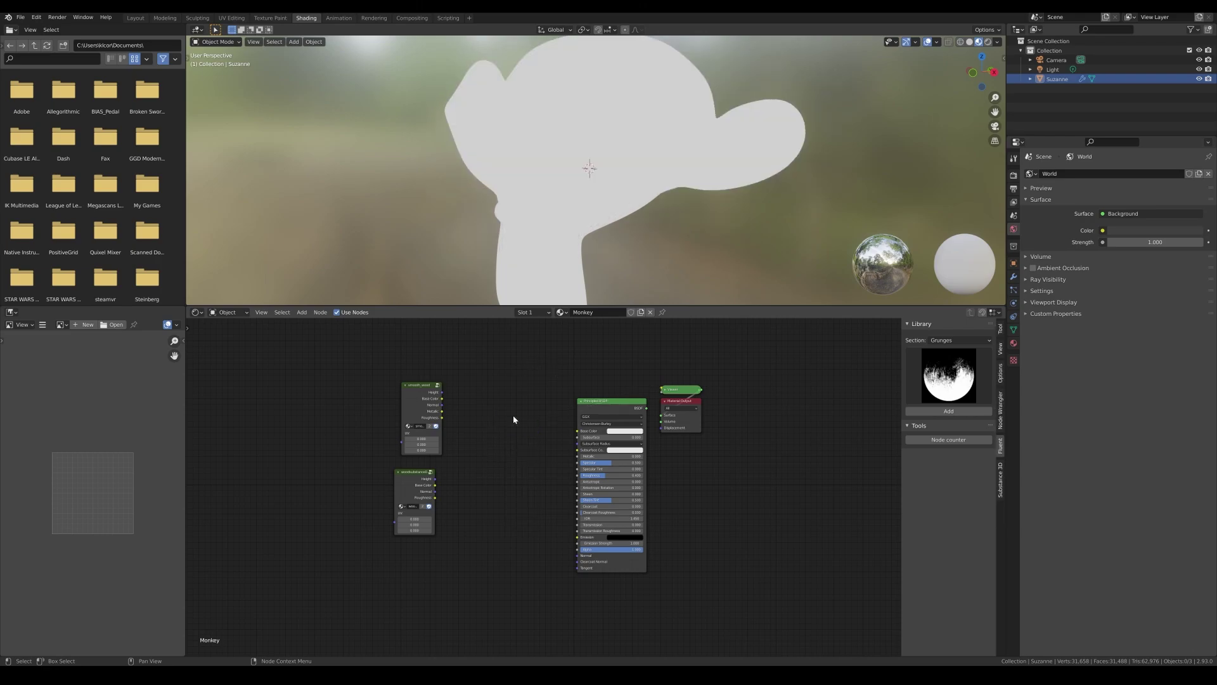
Add Fluent's Mix Layers node, wired into the Principled BSDF, between the wood groups and the shader
{"action": "left_click", "coordinate": [605, 408]}
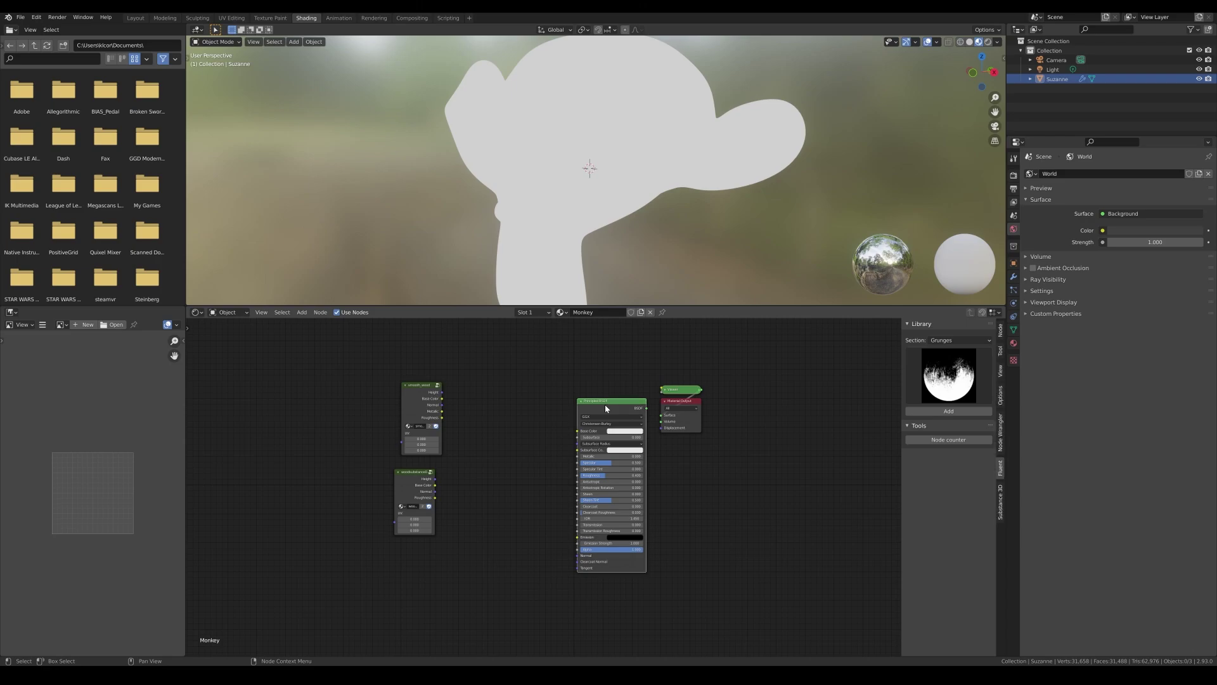
{"action": "key", "text": "f"}
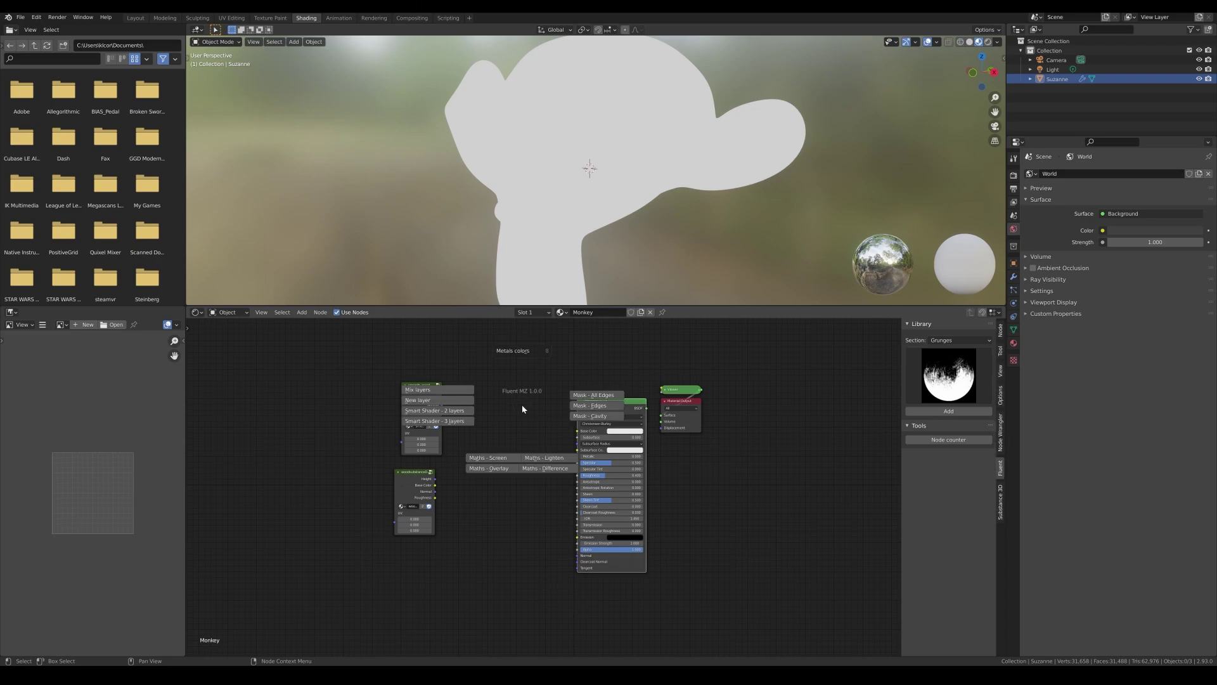
{"action": "left_click", "coordinate": [435, 391]}
{"action": "scroll", "coordinate": [454, 441], "scroll_direction": "up", "scroll_amount": 2}
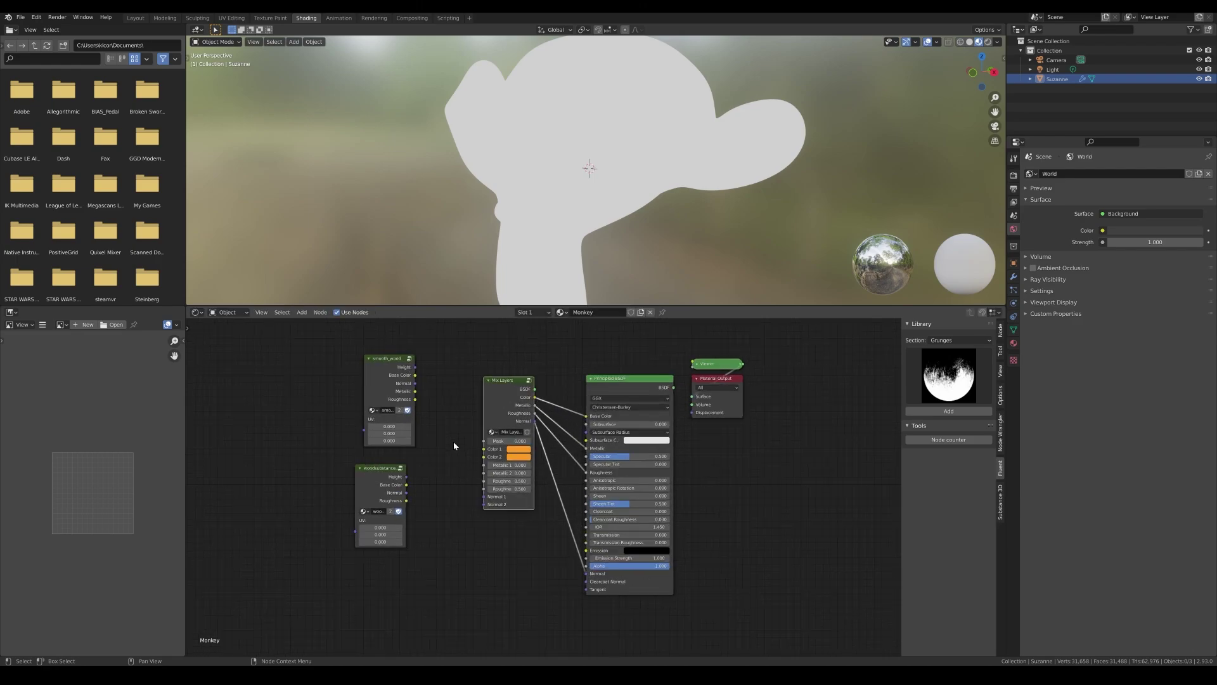
{"action": "middle_click_drag", "start_coordinate": [540, 364], "coordinate": [574, 377]}
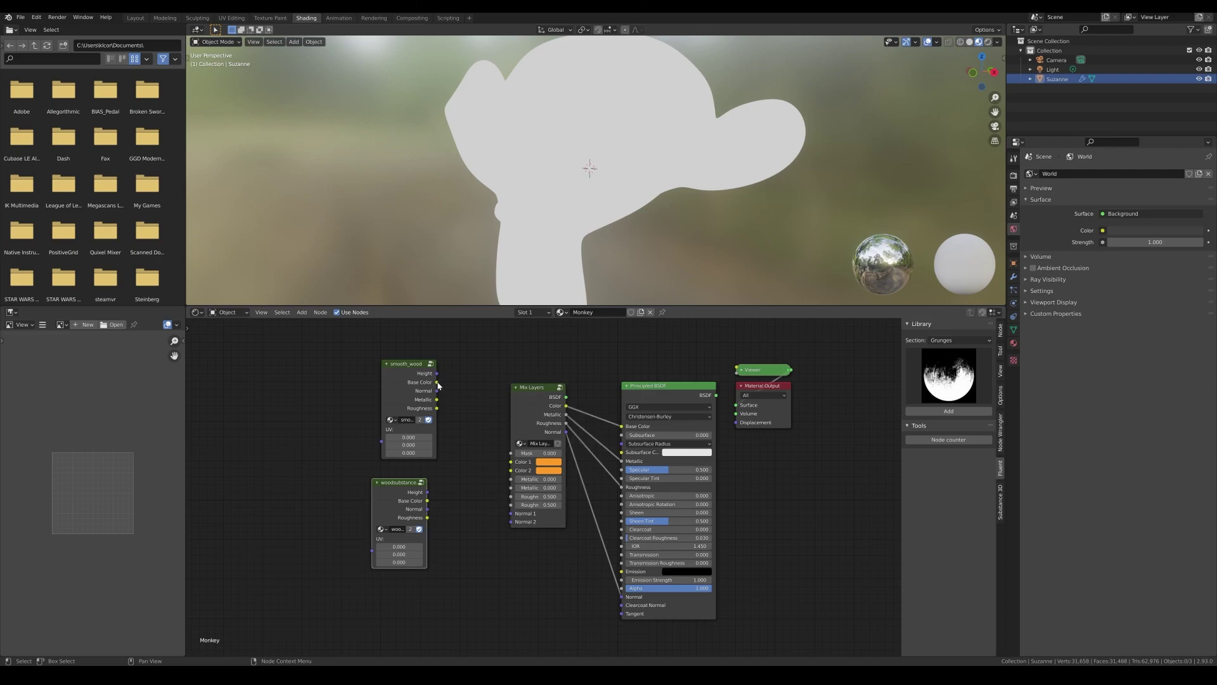
Connect base color, normal and roughness from smooth_wood to the layer 1 inputs of Mix Layers and from the second wood group to layer 2
{"action": "left_click_drag", "start_coordinate": [436, 382], "coordinate": [511, 462]}
{"action": "left_click_drag", "start_coordinate": [428, 501], "coordinate": [511, 470]}
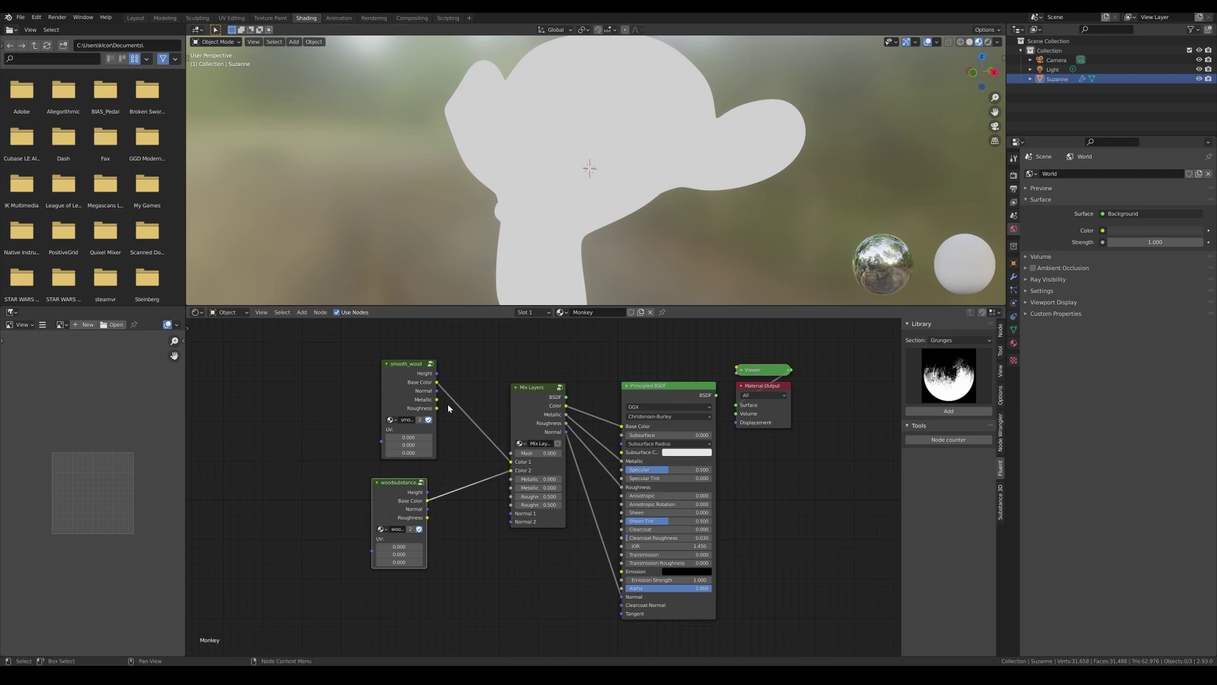
{"action": "left_click_drag", "start_coordinate": [437, 390], "coordinate": [511, 513]}
{"action": "left_click_drag", "start_coordinate": [427, 509], "coordinate": [512, 522]}
{"action": "left_click_drag", "start_coordinate": [437, 408], "coordinate": [511, 497]}
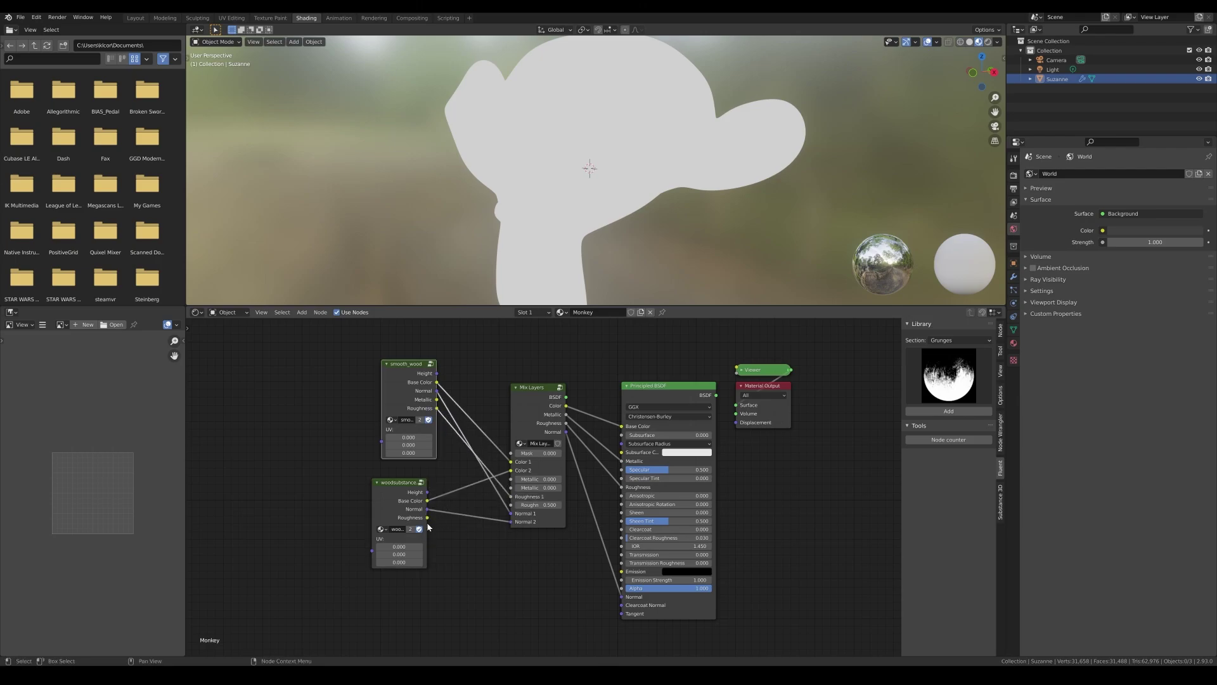
{"action": "left_click_drag", "start_coordinate": [428, 517], "coordinate": [512, 507]}
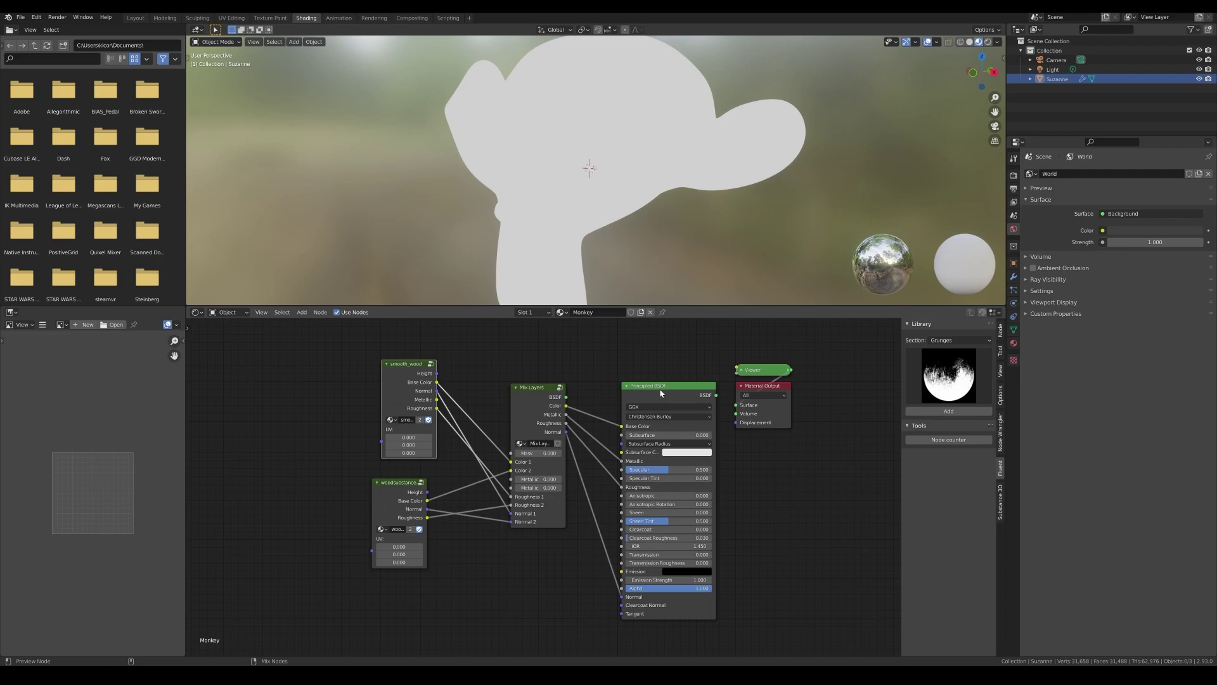
Route the Principled BSDF back to the Material Output and view the wood material on the front of the monkey head
{"action": "left_click", "coordinate": [661, 393], "text": "ctrl+shift"}
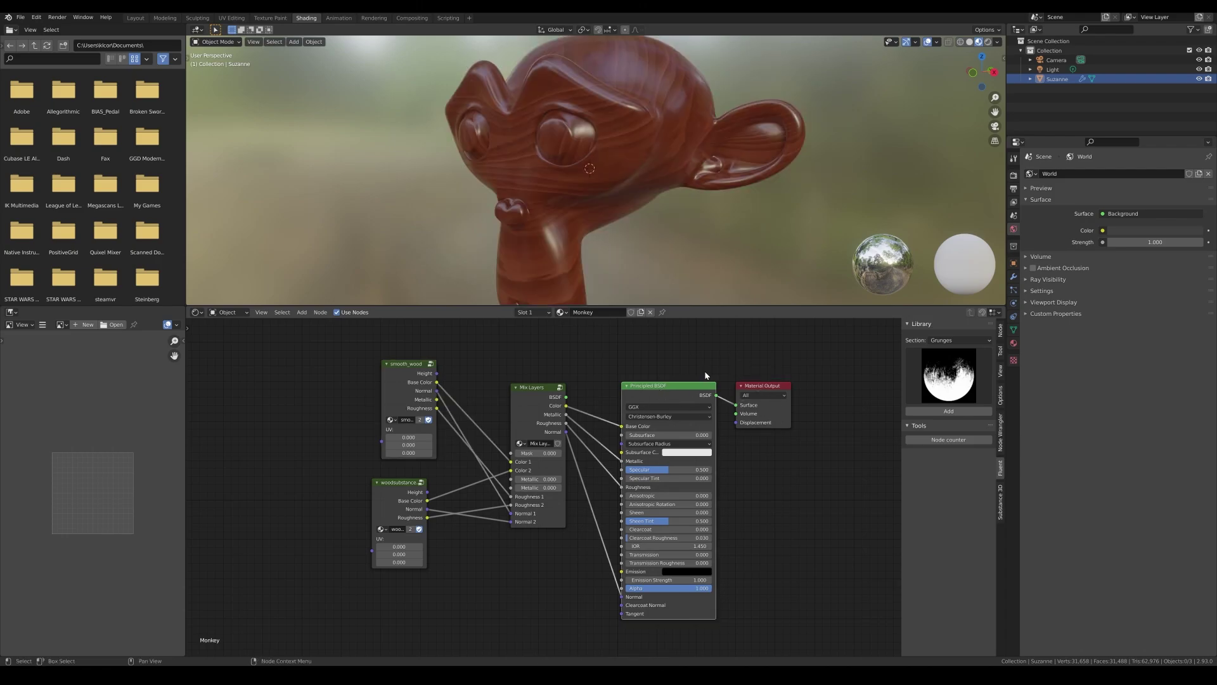
{"action": "middle_click_drag", "start_coordinate": [618, 365], "coordinate": [586, 383]}
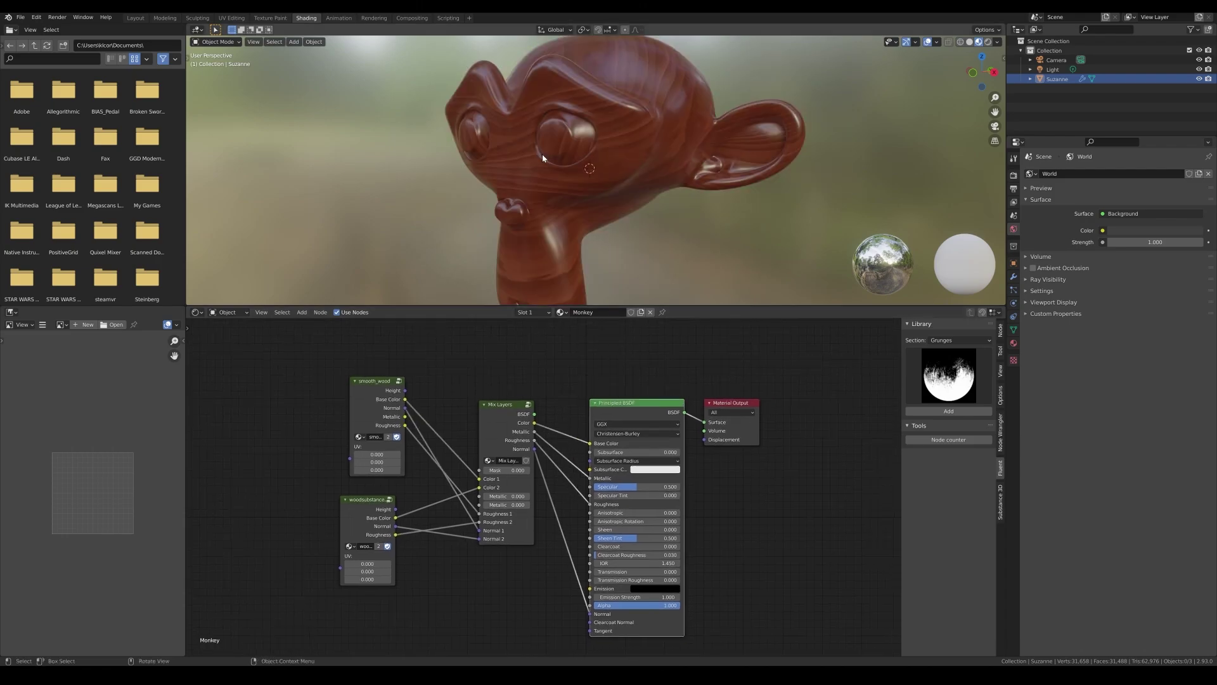
{"action": "middle_click_drag", "start_coordinate": [581, 155], "coordinate": [679, 223]}
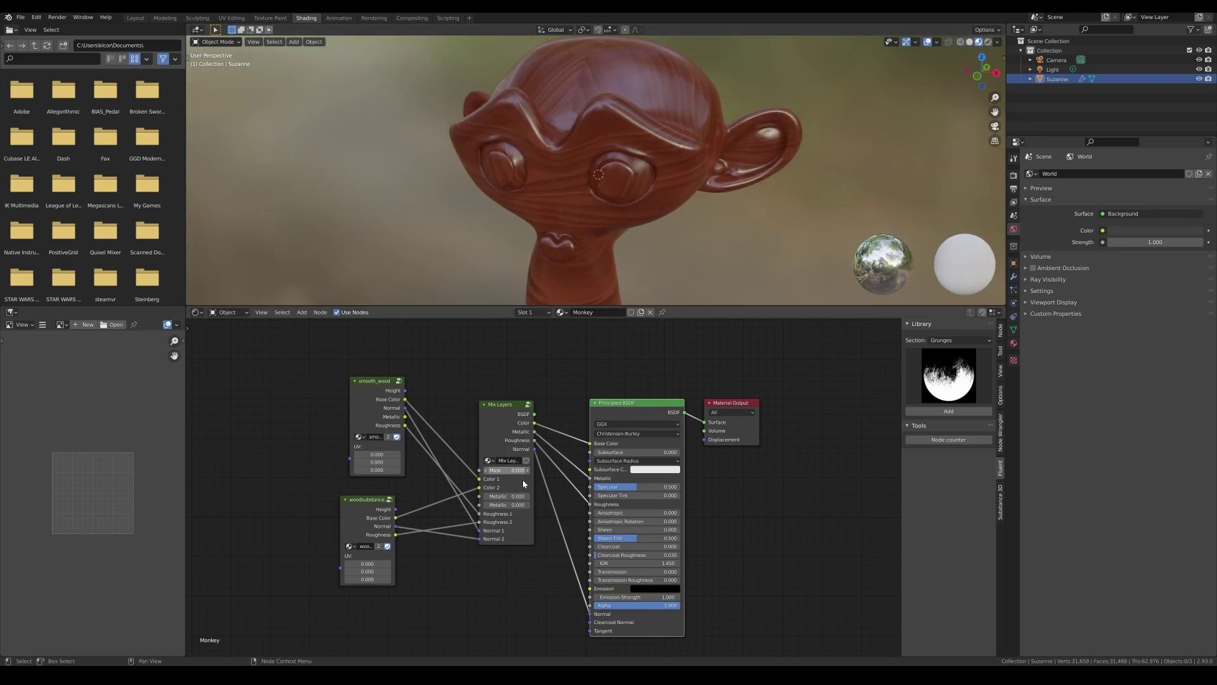
{"action": "mouse_move", "coordinate": [507, 470]}
{"action": "left_mouse_down"}
{"action": "mouse_move", "coordinate": [529, 470]}
{"action": "mouse_move", "coordinate": [507, 470]}
{"action": "left_mouse_up"}
Shift Mix Layers slightly and move both wood groups lower to free space above them
{"action": "left_click_drag", "start_coordinate": [499, 410], "coordinate": [508, 406]}
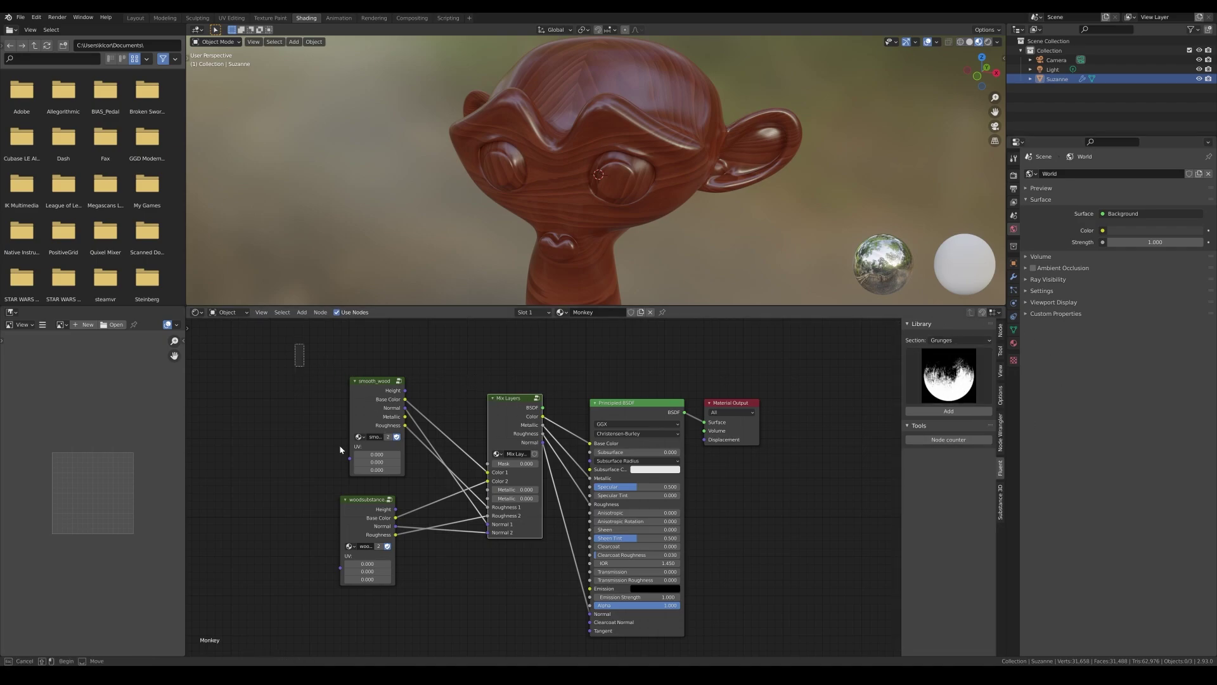
{"action": "left_click_drag", "start_coordinate": [297, 345], "coordinate": [443, 621]}
{"action": "key", "text": "g"}
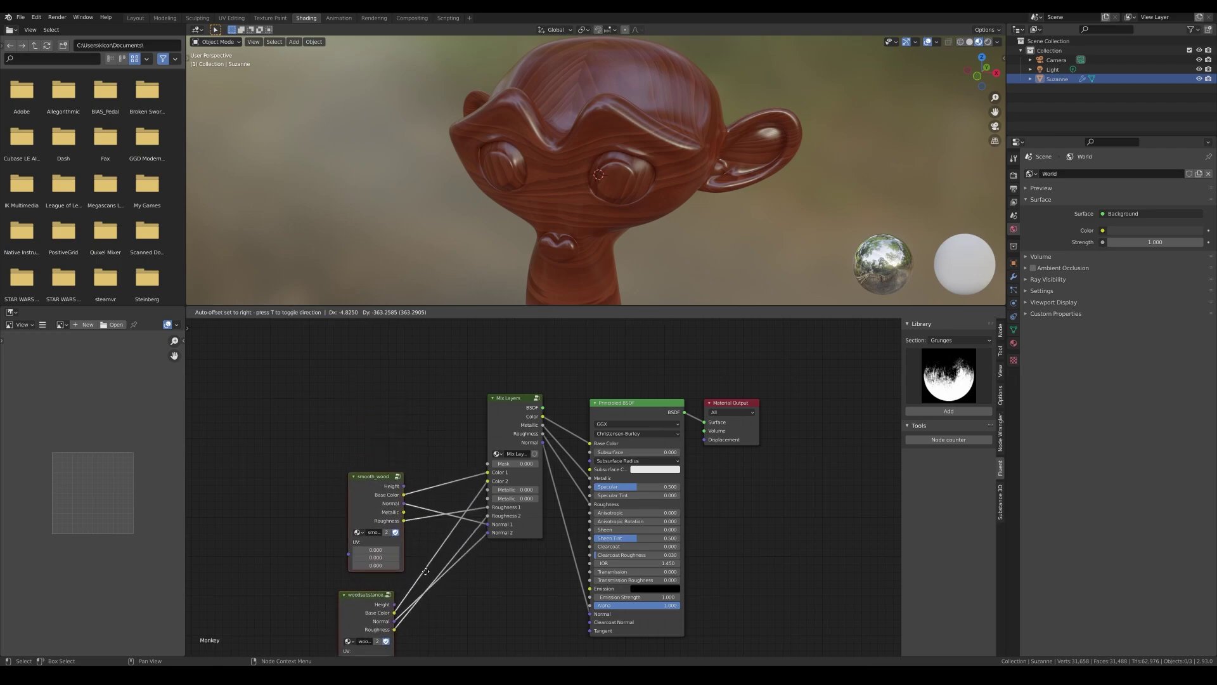
{"action": "left_click", "coordinate": [426, 571]}
Add Fluent's Edges mask to the Mask input of Mix Layers, place it above smooth_wood and inspect the edges on the head
{"action": "left_click", "coordinate": [513, 401]}
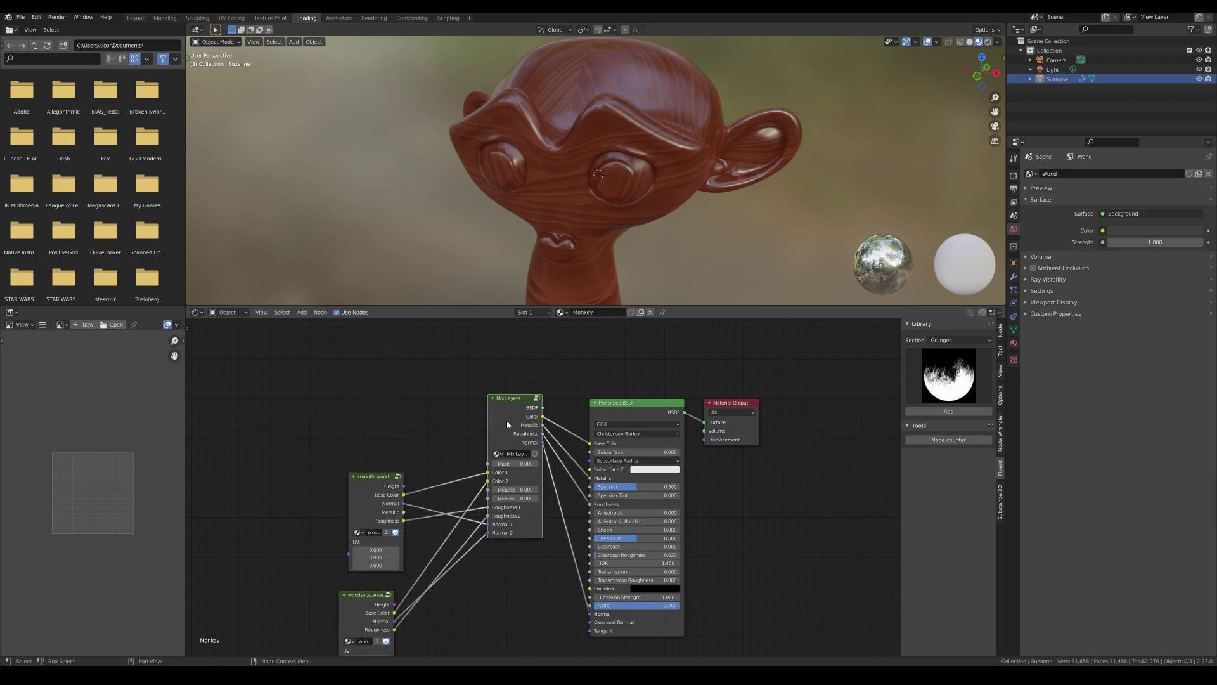
{"action": "key", "text": "ctrl+shift+f"}
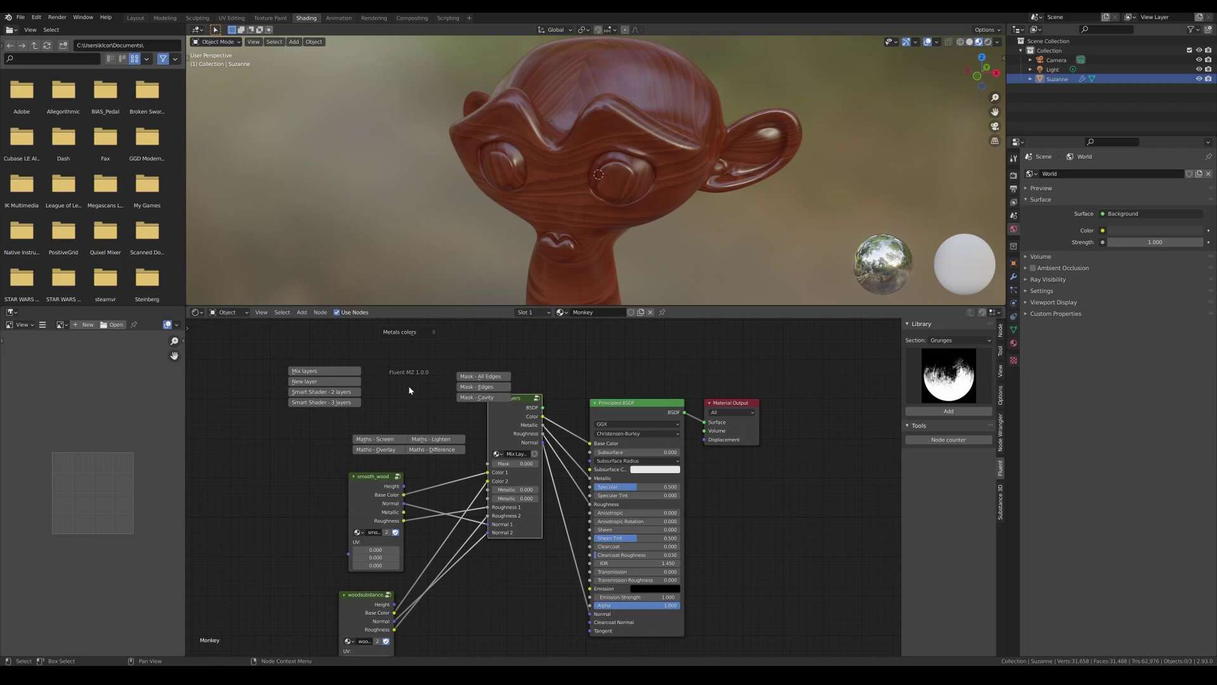
{"action": "left_click", "coordinate": [488, 387]}
{"action": "left_click_drag", "start_coordinate": [431, 394], "coordinate": [371, 371]}
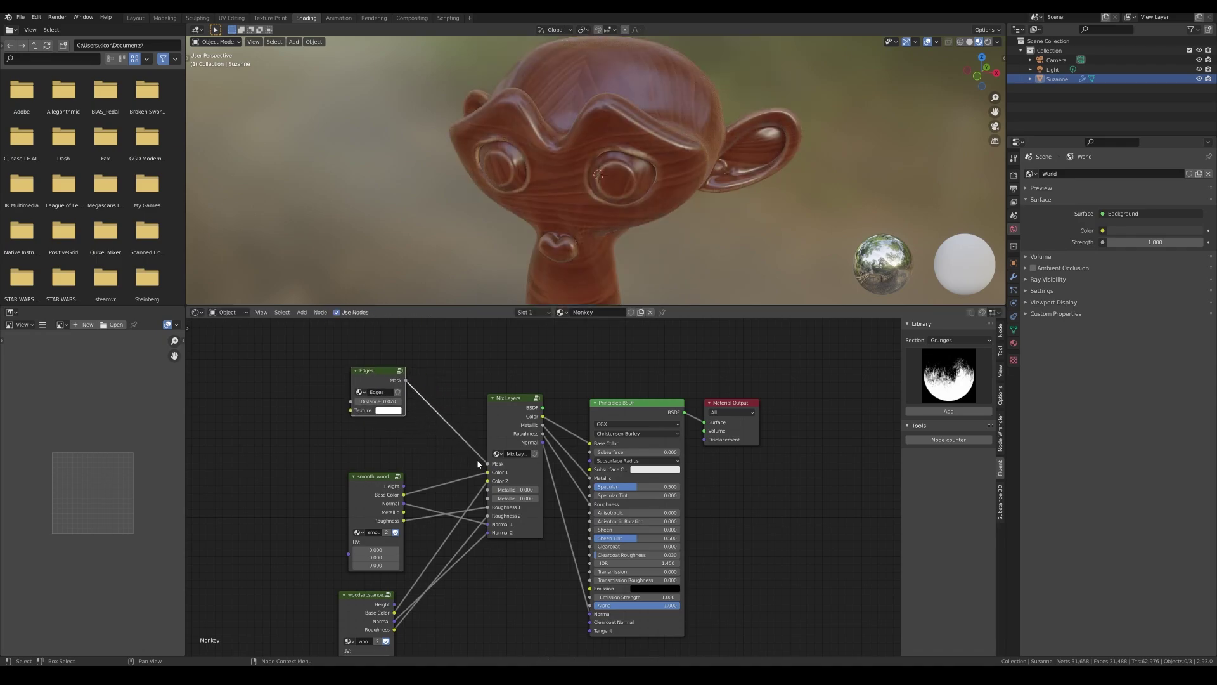
{"action": "scroll", "coordinate": [583, 143], "scroll_direction": "up", "scroll_amount": 5}
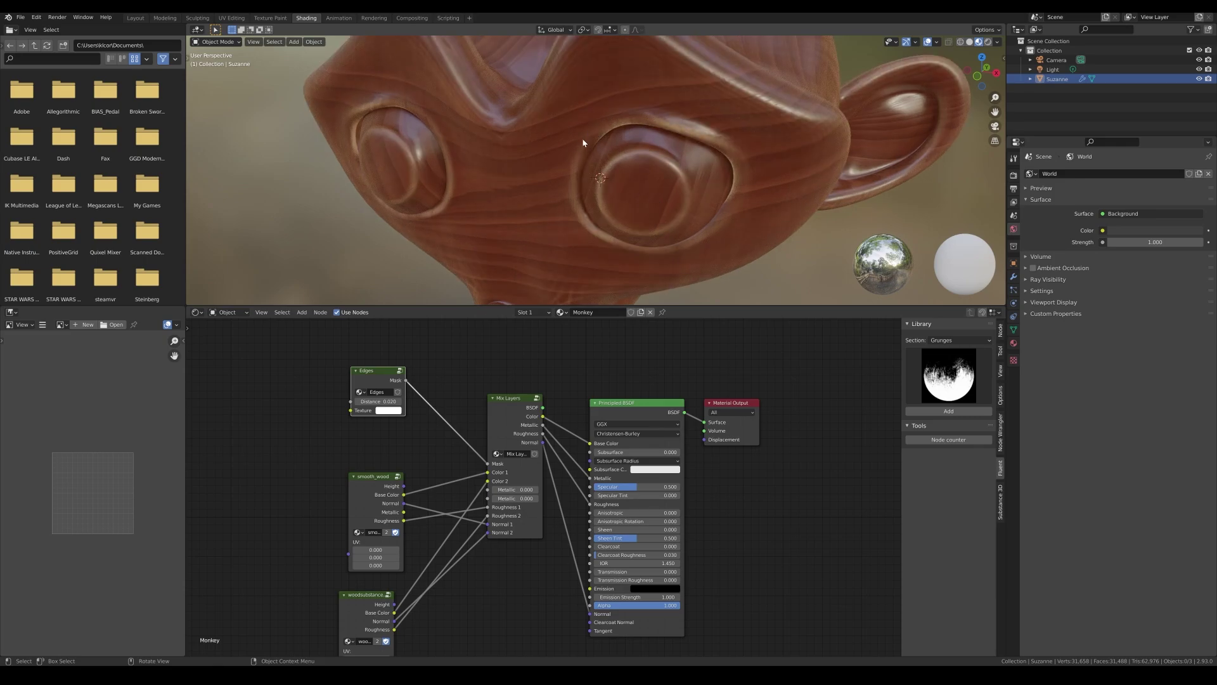
{"action": "scroll", "coordinate": [667, 162], "scroll_direction": "down", "scroll_amount": 4}
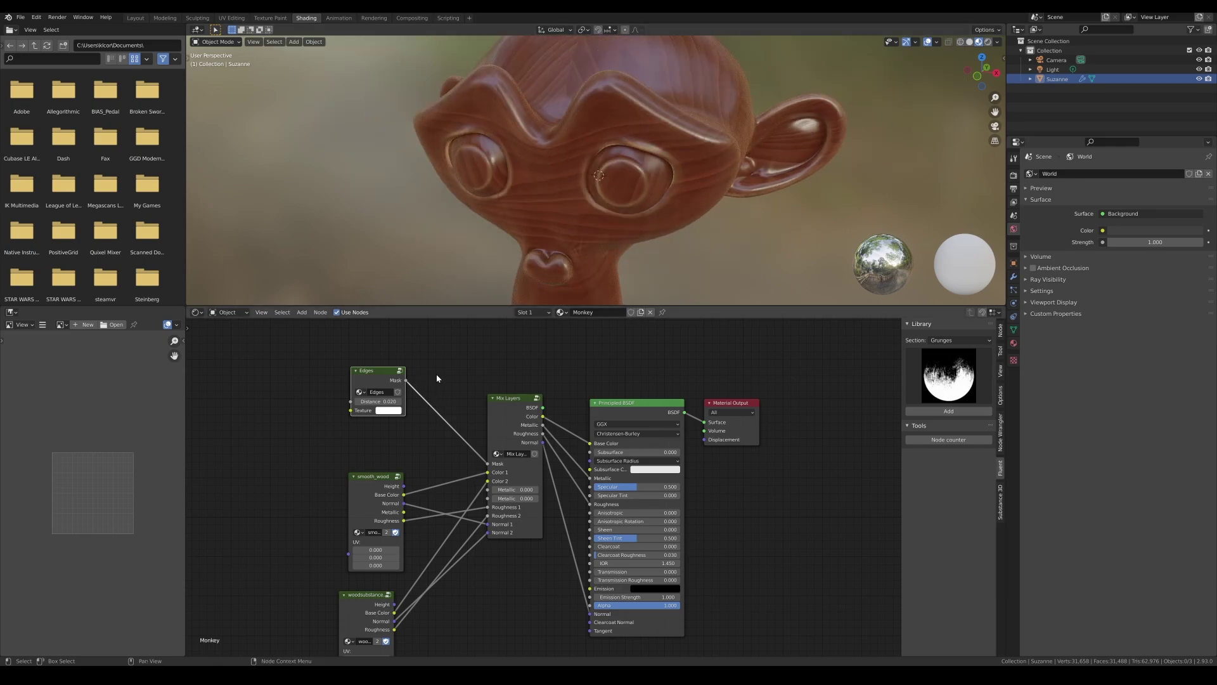
Preview the Edges mask alone on the monkey head in Rendered shading
{"action": "key", "text": "ctrl"}
{"action": "left_click", "coordinate": [377, 376], "text": "ctrl+shift"}
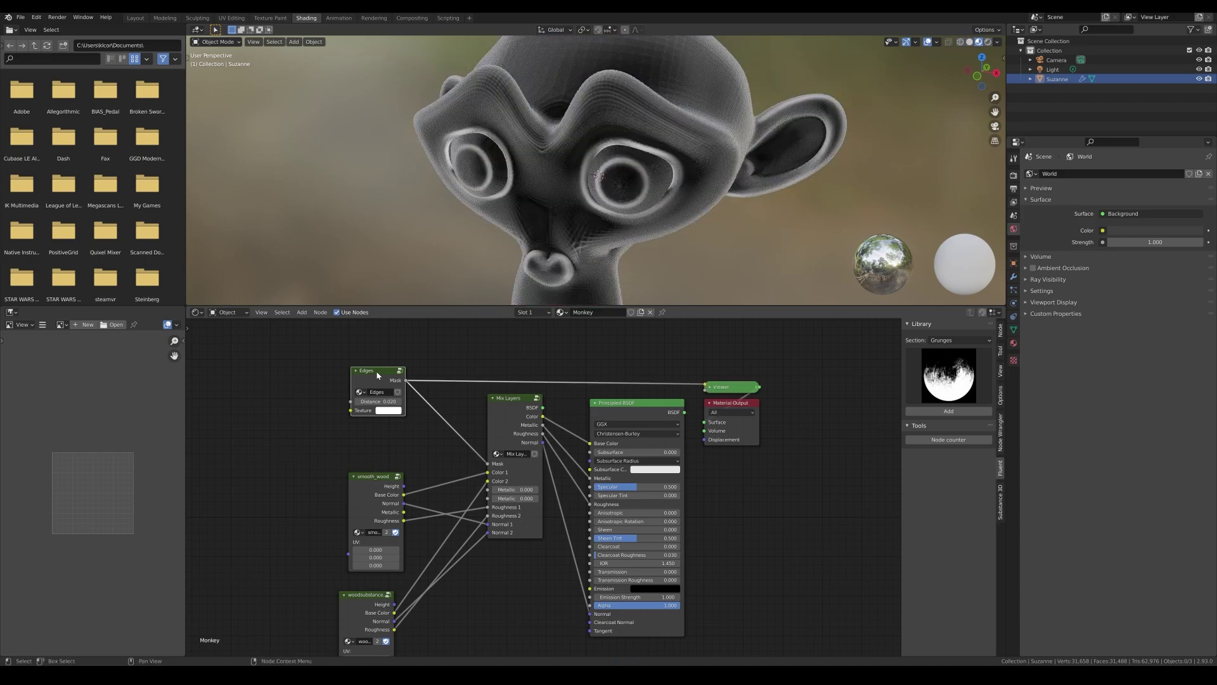
{"action": "middle_click_drag", "start_coordinate": [631, 182], "coordinate": [560, 212]}
{"action": "key", "text": "z"}
{"action": "left_click", "coordinate": [649, 166]}
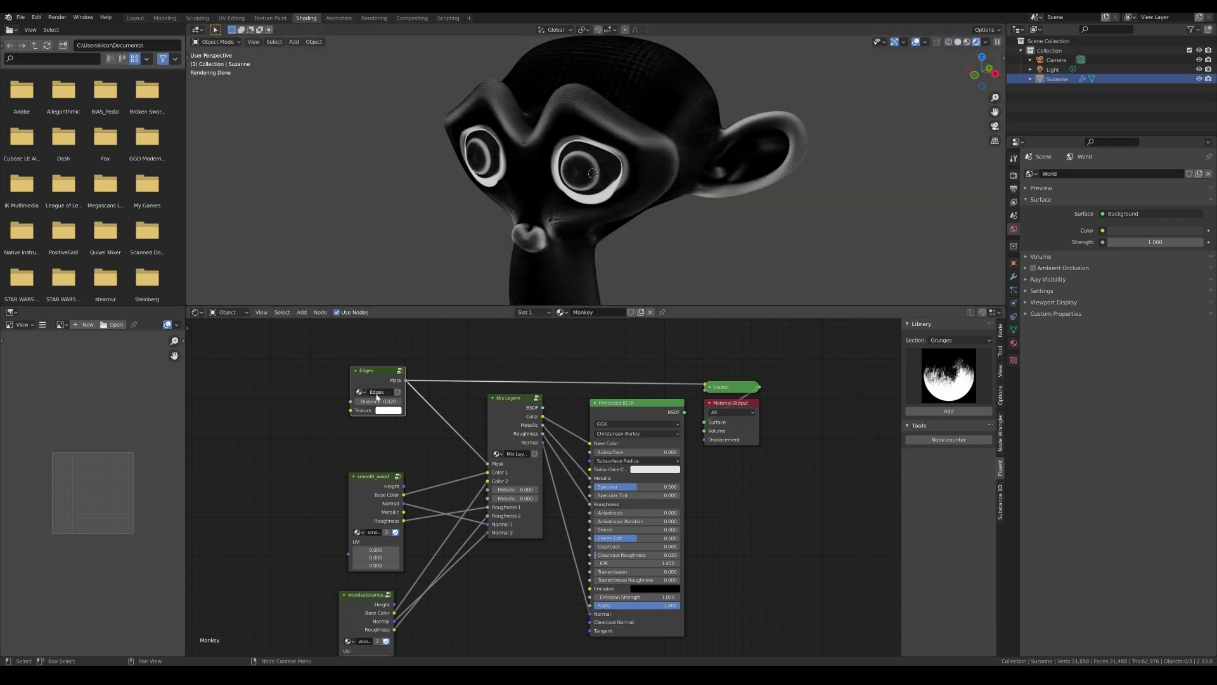
Examine the ambient occlusion setup inside the Edges node group and return to the main material
{"action": "key", "text": "Tab"}
{"action": "scroll", "coordinate": [562, 408], "scroll_direction": "up", "scroll_amount": 3}
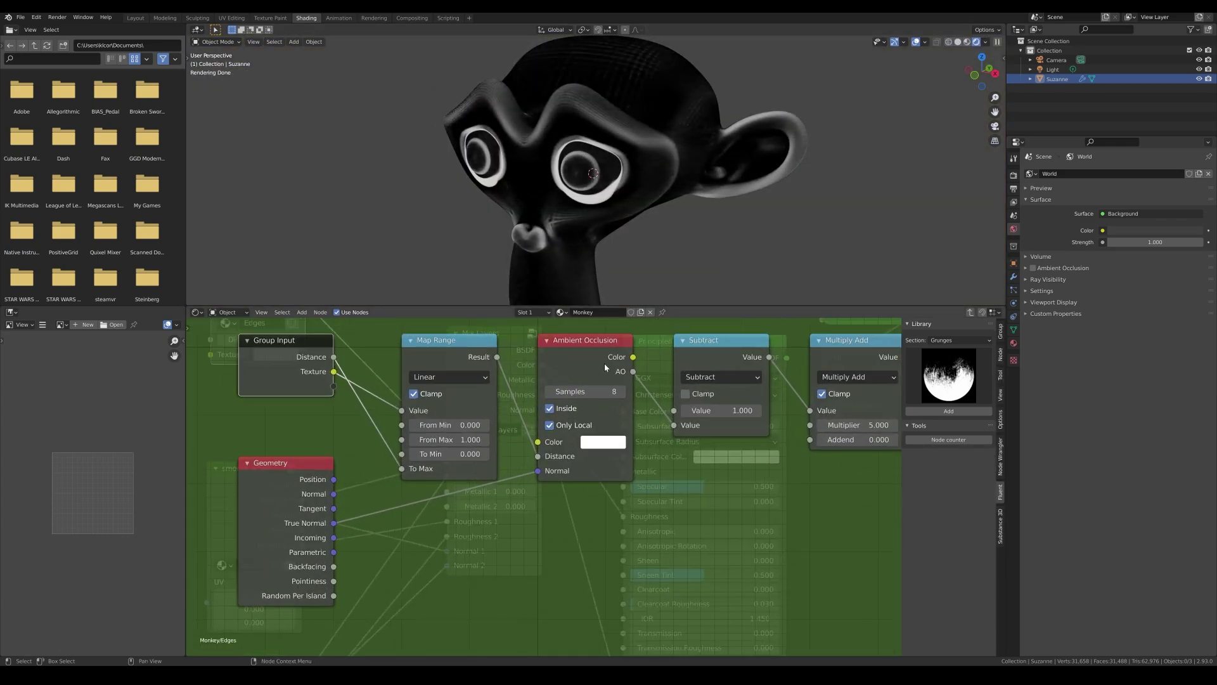
{"action": "scroll", "coordinate": [634, 381], "scroll_direction": "down", "scroll_amount": 2}
{"action": "key", "text": "Tab"}
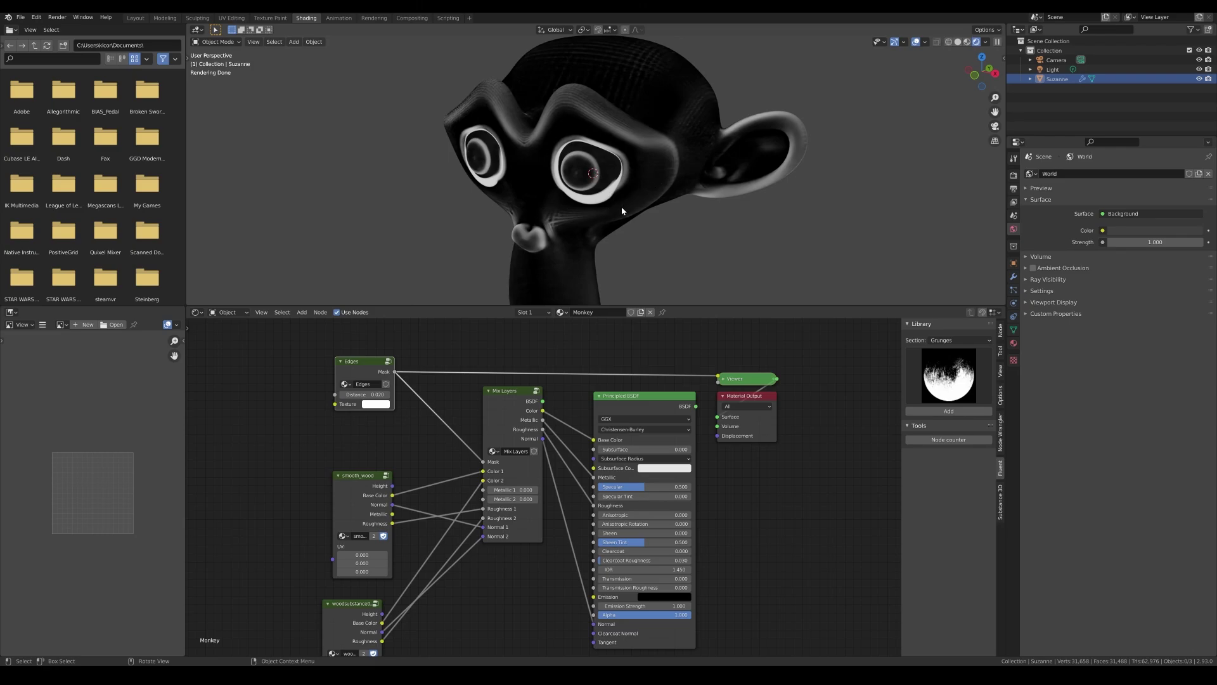
Set the Edges mask distance to 0.050 and view the full Principled BSDF result in Material Preview shading
{"action": "mouse_move", "coordinate": [364, 394]}
{"action": "left_mouse_down"}
{"action": "mouse_move", "coordinate": [387, 395]}
{"action": "mouse_move", "coordinate": [374, 394]}
{"action": "left_mouse_up"}
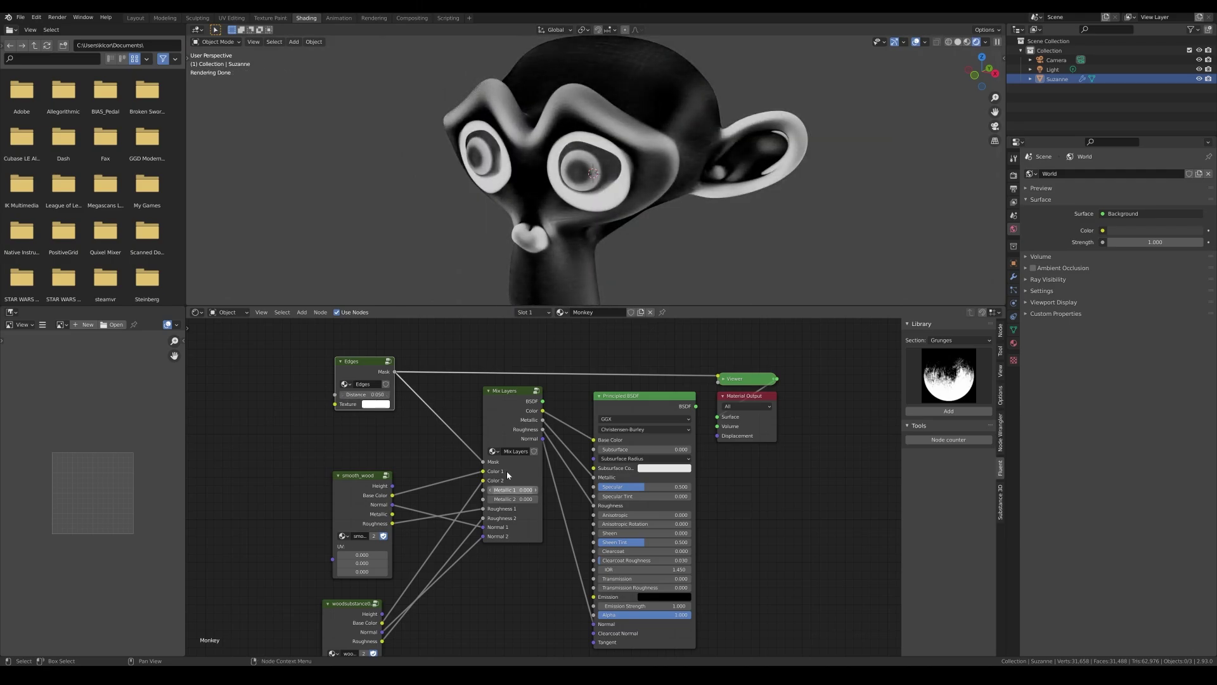
{"action": "left_click", "coordinate": [644, 403], "text": "ctrl+shift"}
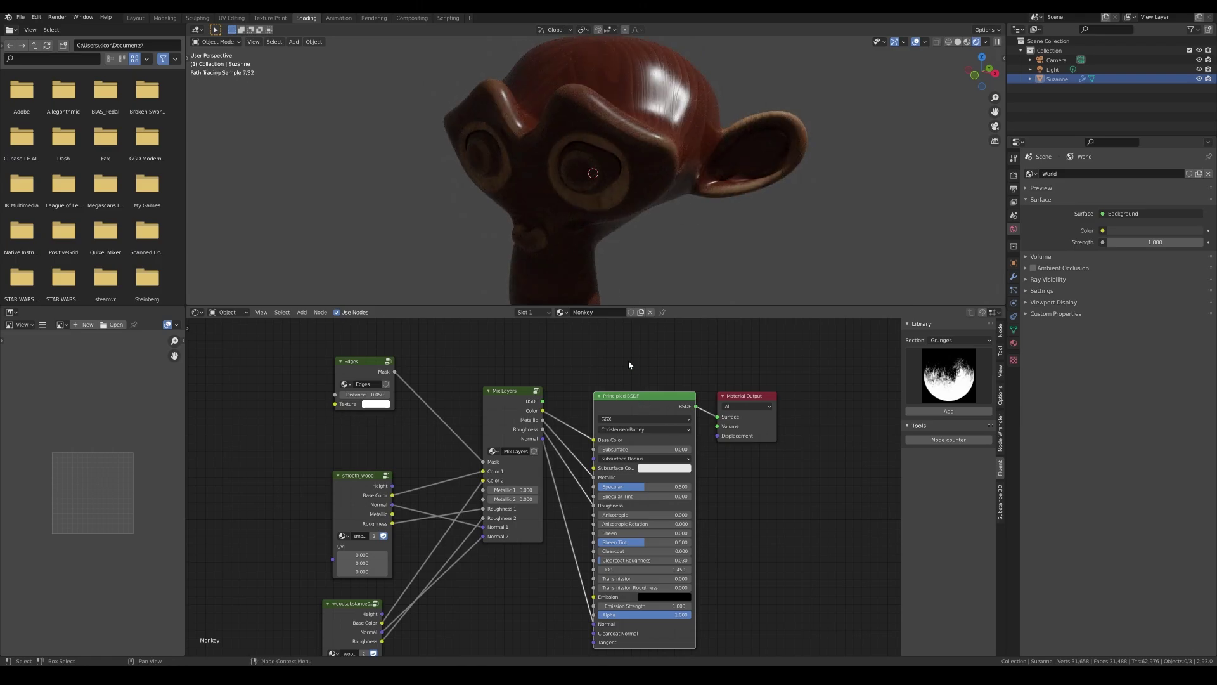
{"action": "key", "text": "z"}
{"action": "mouse_move", "coordinate": [630, 199]}
{"action": "middle_mouse_down"}
{"action": "mouse_move", "coordinate": [723, 198]}
{"action": "mouse_move", "coordinate": [615, 194]}
{"action": "mouse_move", "coordinate": [661, 194]}
{"action": "middle_mouse_up"}
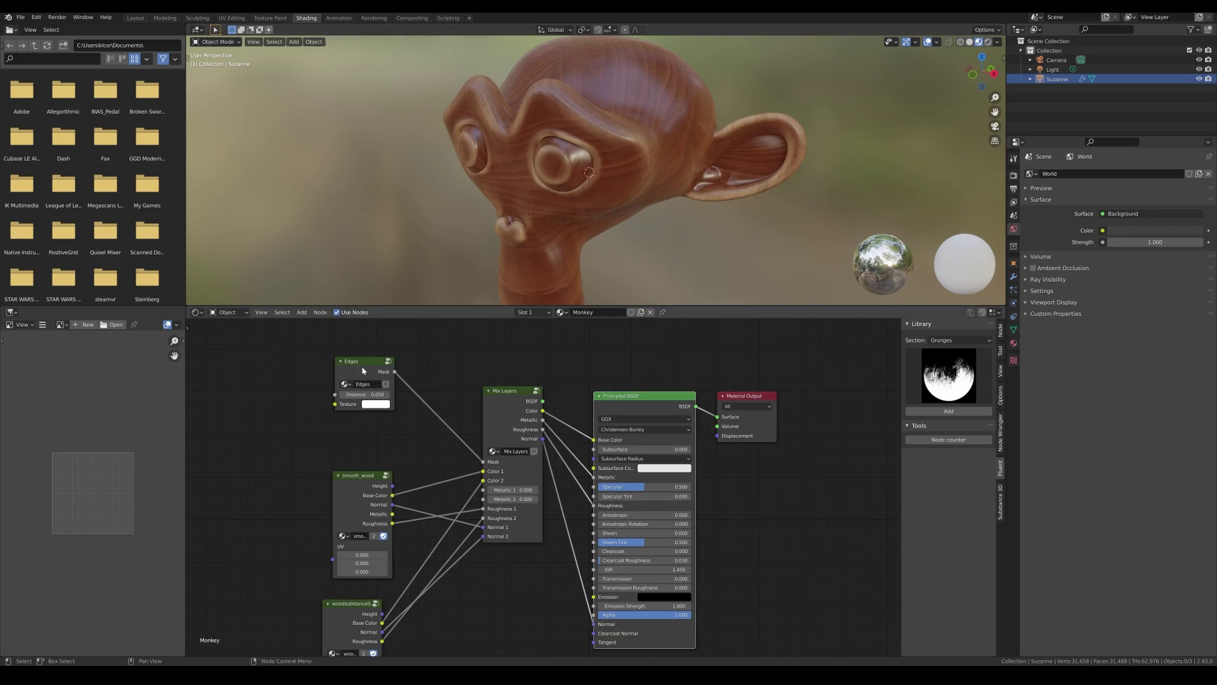
Move the Edges node closer to Mix Layers, add the Grunge 04 node and feed its Result into the Edges Texture input
{"action": "left_click_drag", "start_coordinate": [359, 366], "coordinate": [415, 376]}
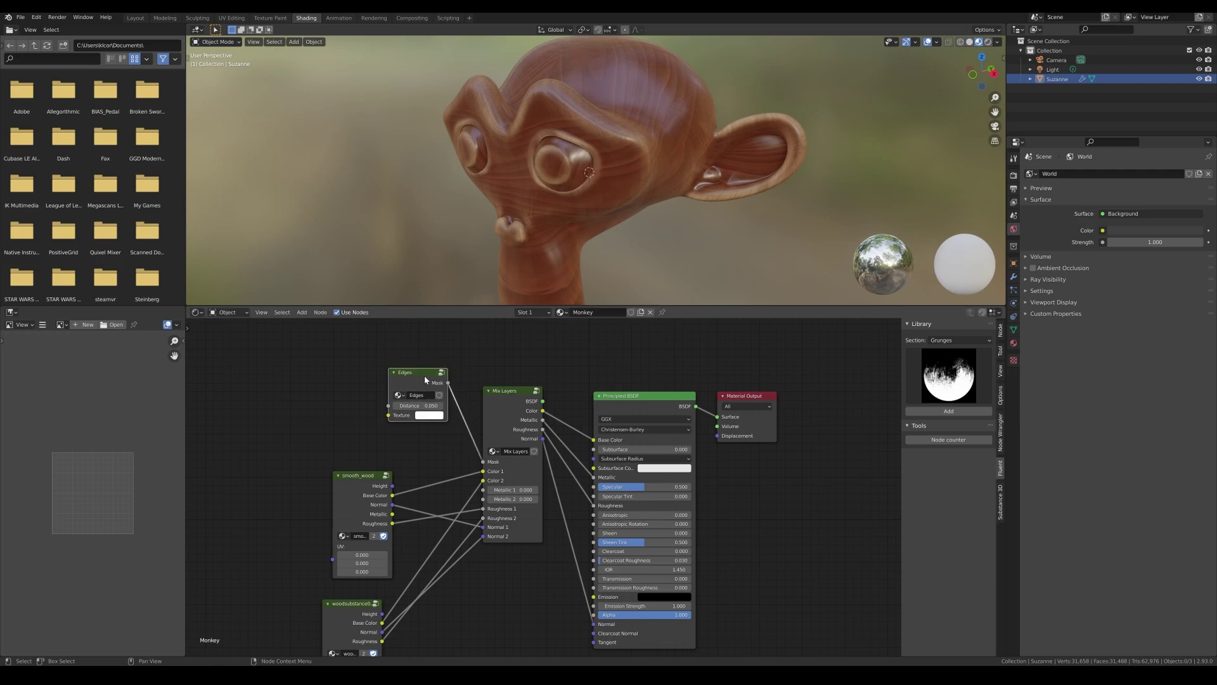
{"action": "left_click", "coordinate": [950, 371]}
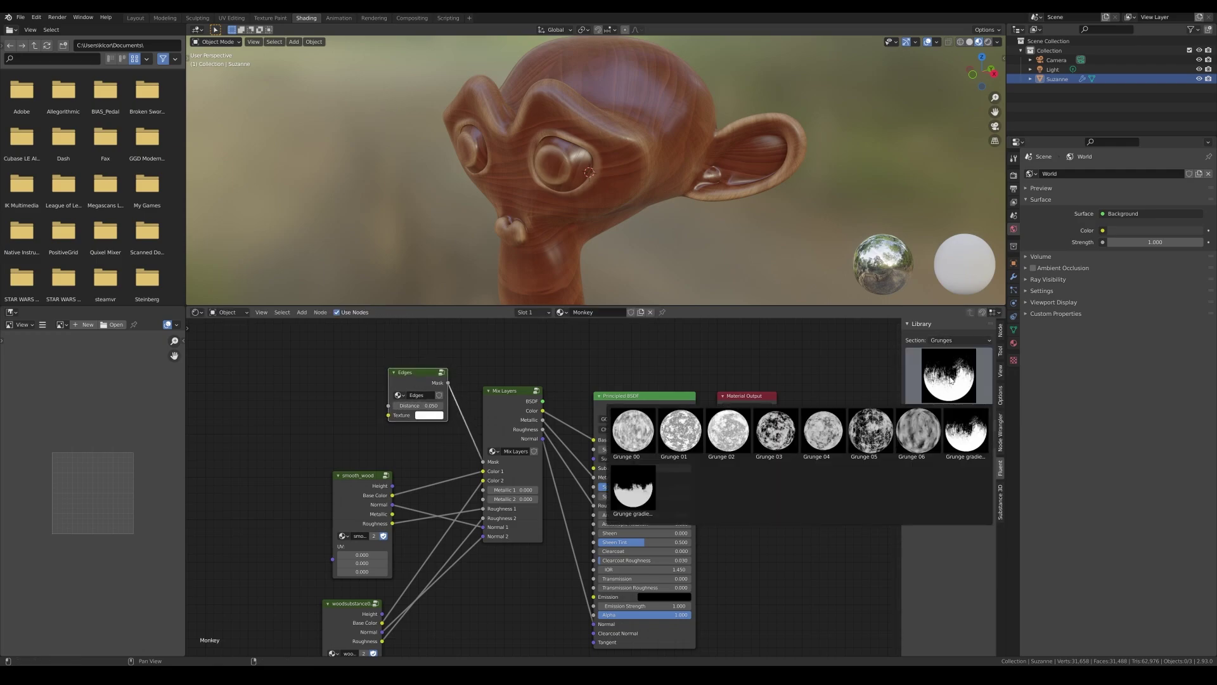
{"action": "left_click", "coordinate": [821, 442]}
{"action": "left_click_drag", "start_coordinate": [330, 377], "coordinate": [391, 418]}
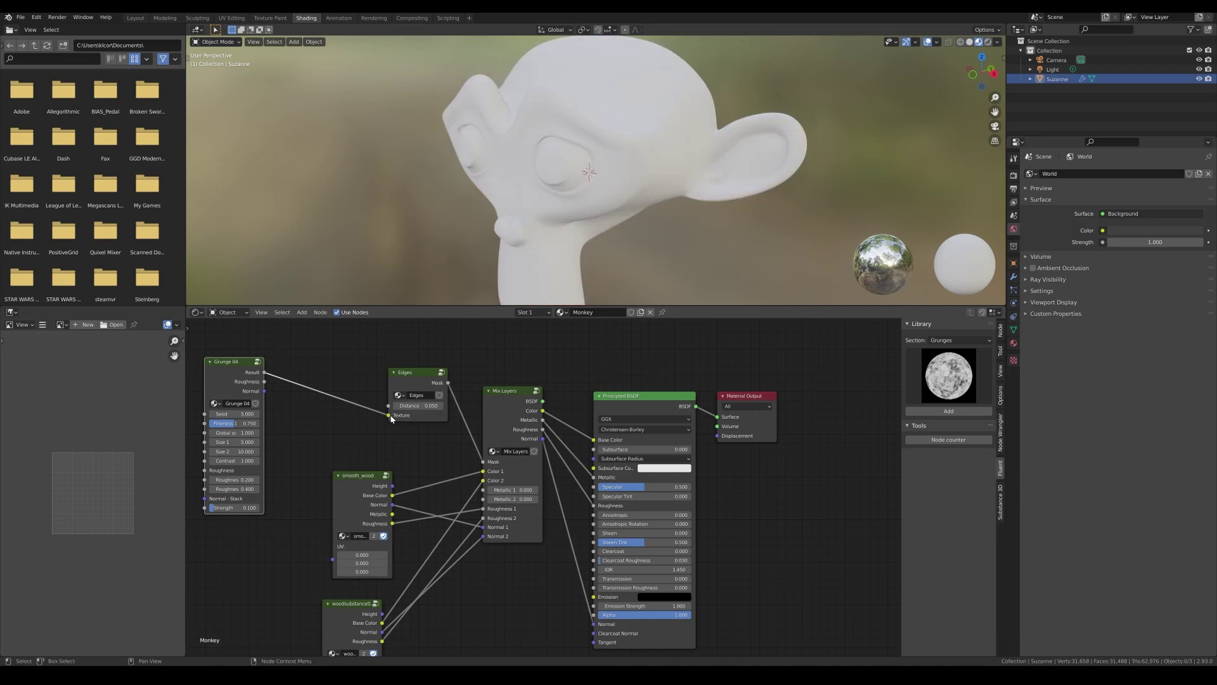
Preview the Edges mask alone in Rendered shading and set its Distance to 0.080
{"action": "left_click", "coordinate": [417, 380], "text": "ctrl+shift"}
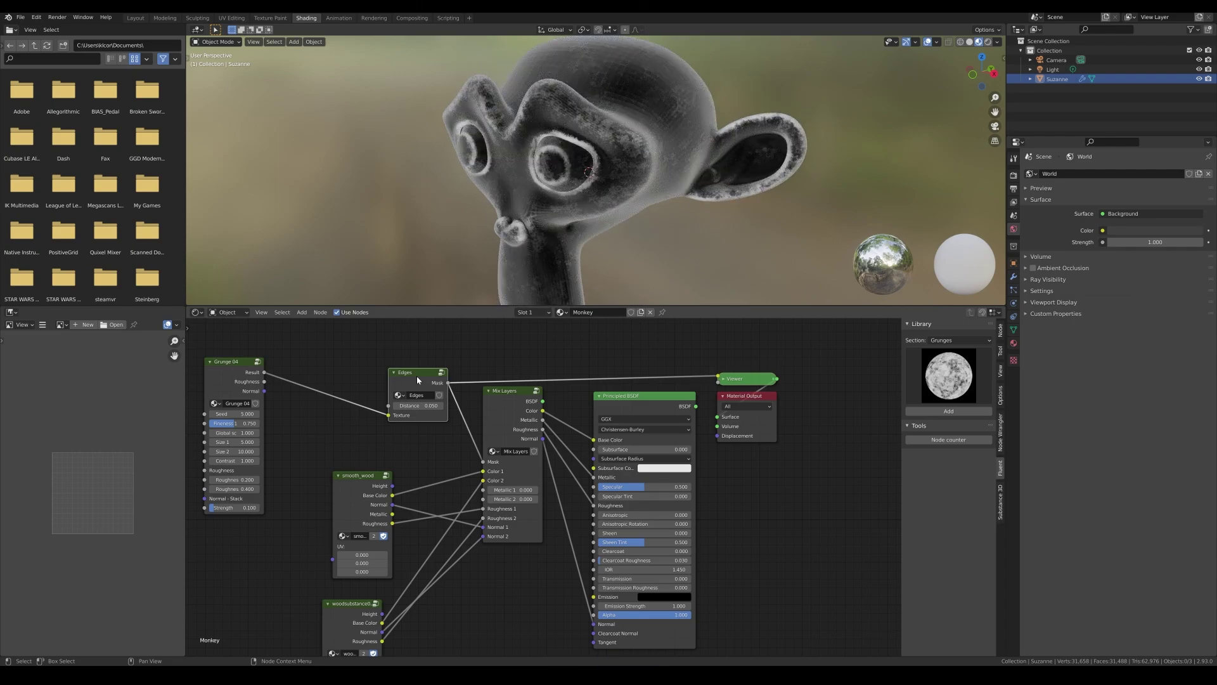
{"action": "key", "text": "z"}
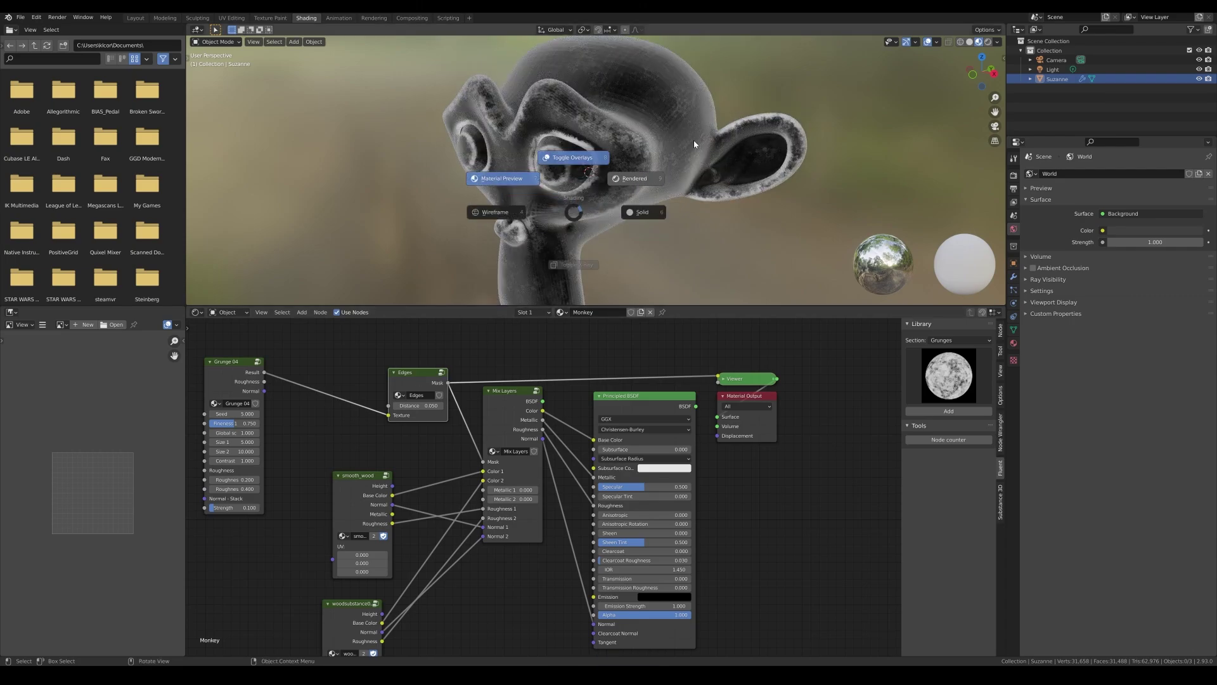
{"action": "left_click", "coordinate": [690, 156]}
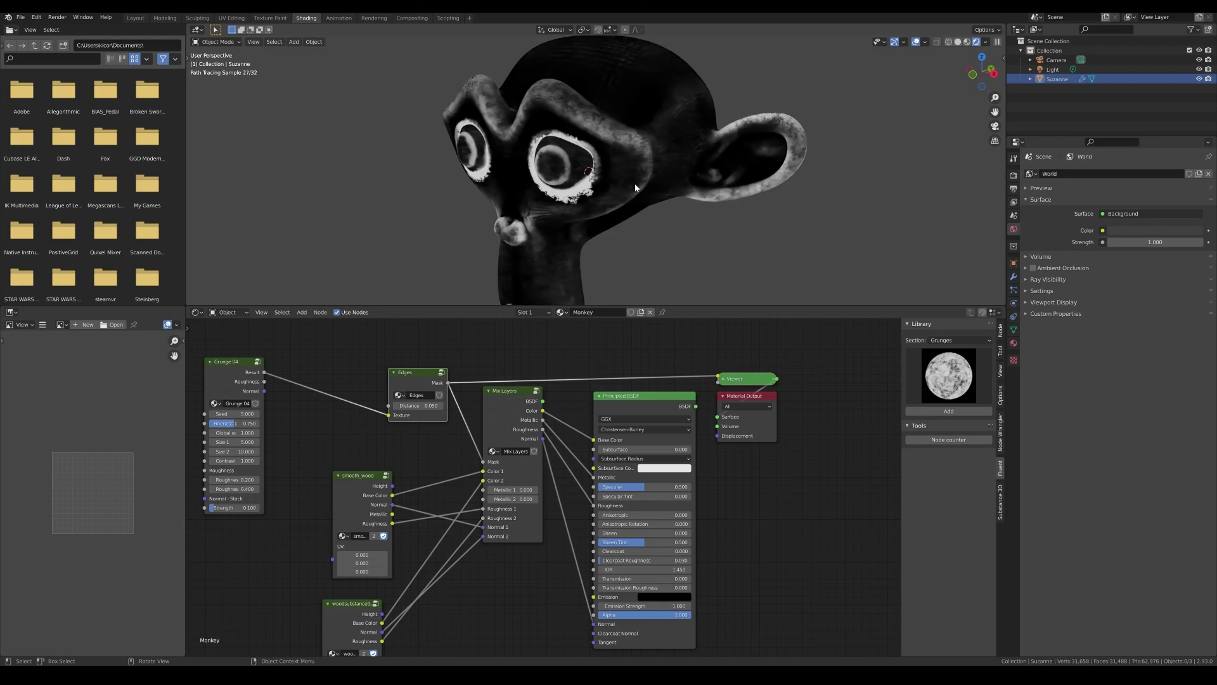
{"action": "mouse_move", "coordinate": [635, 188]}
{"action": "middle_mouse_down"}
{"action": "mouse_move", "coordinate": [679, 176]}
{"action": "mouse_move", "coordinate": [660, 180]}
{"action": "middle_mouse_up"}
{"action": "scroll", "coordinate": [630, 189], "scroll_direction": "up", "scroll_amount": 5}
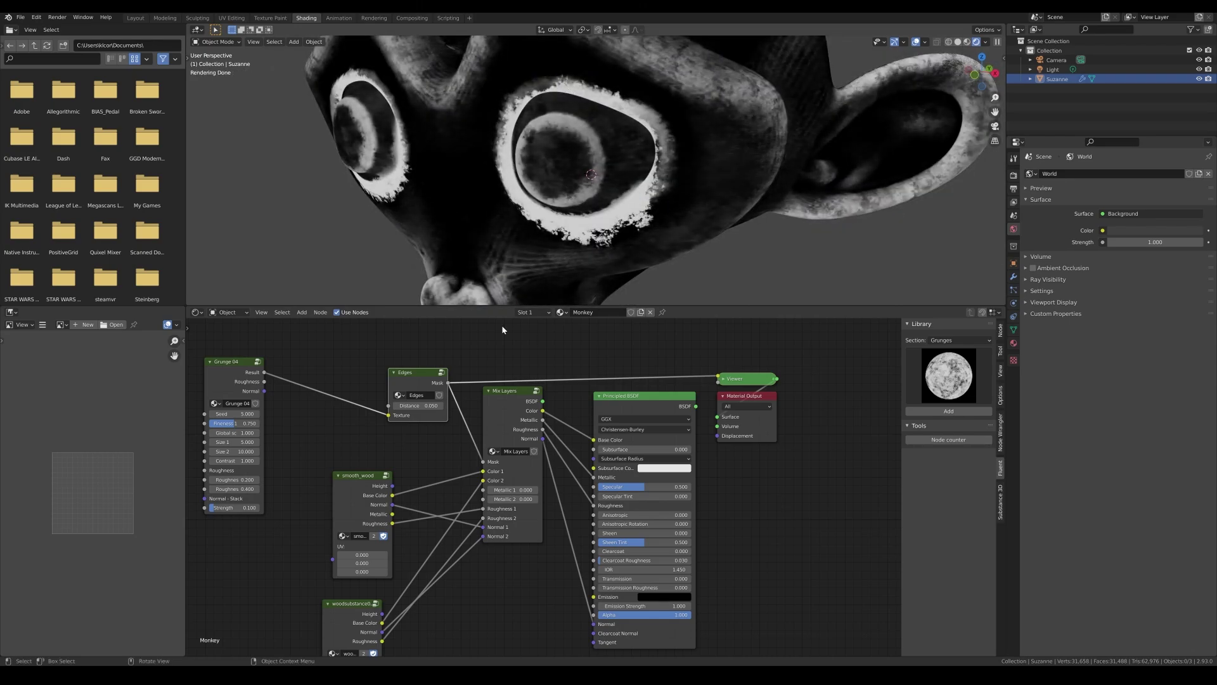
{"action": "left_click_drag", "start_coordinate": [428, 406], "coordinate": [444, 406]}
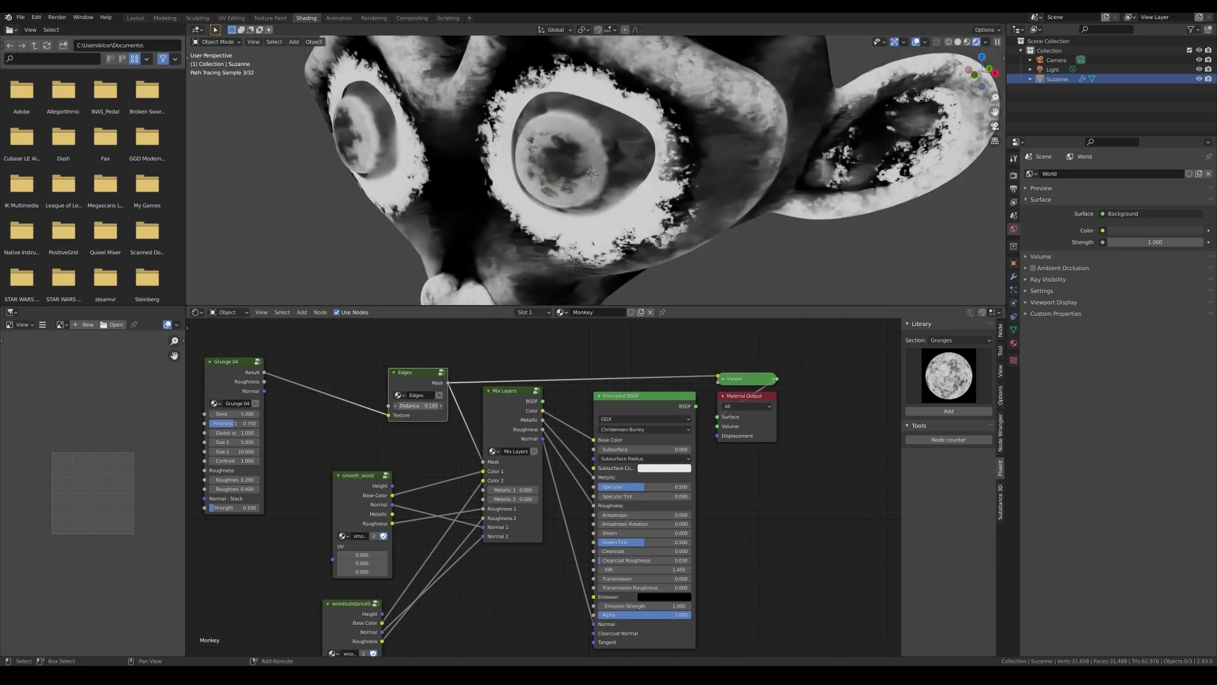
{"action": "left_click_drag", "start_coordinate": [438, 406], "coordinate": [431, 406]}
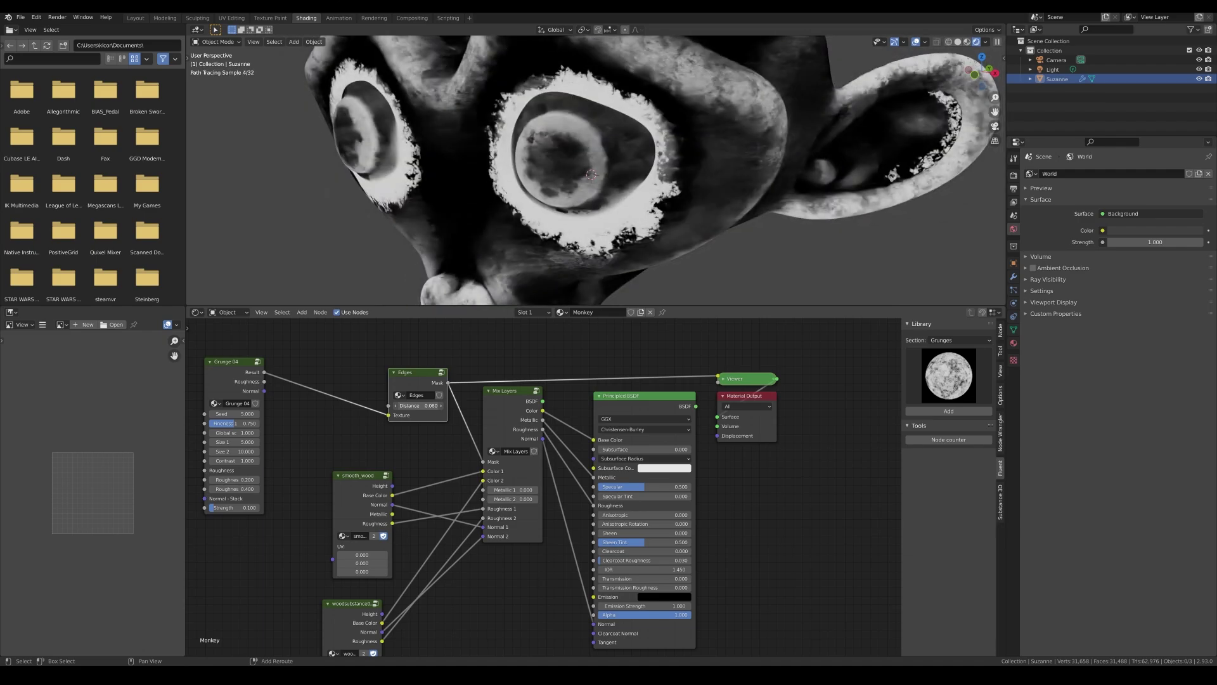
Send Principled BSDF back to the material output, inspect the worn edges on the head in Material Preview shading and save the file
{"action": "left_click", "coordinate": [639, 402], "text": "ctrl+shift"}
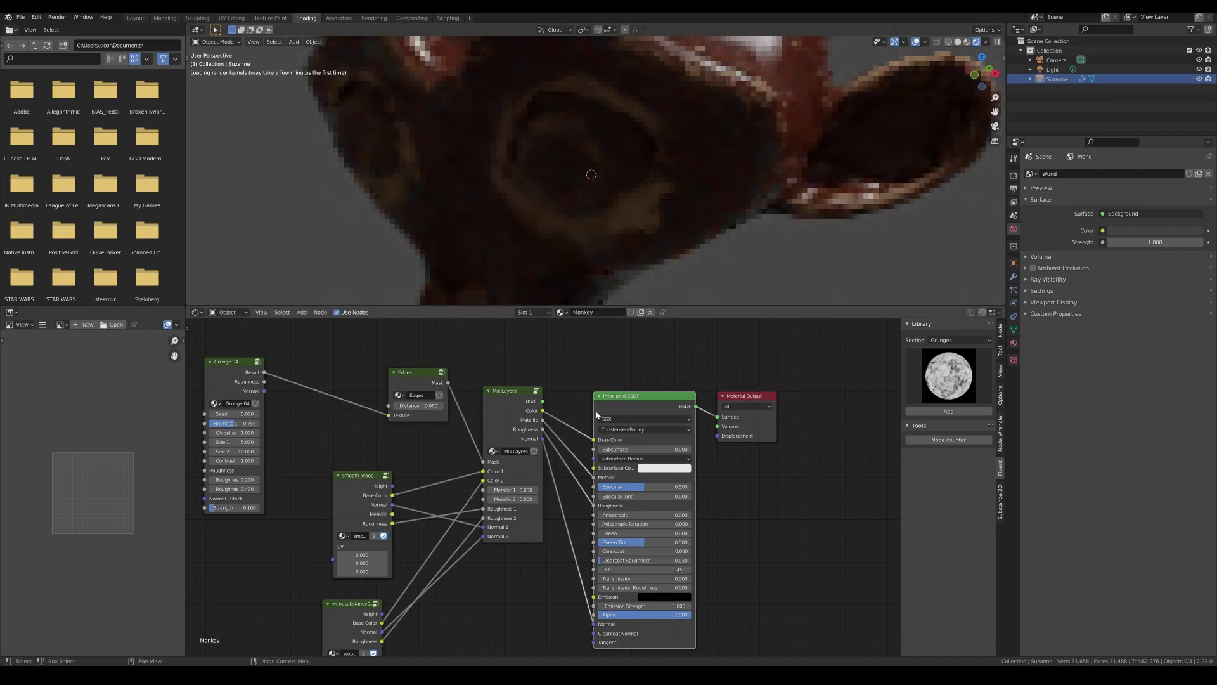
{"action": "scroll", "coordinate": [565, 288], "scroll_direction": "down", "scroll_amount": 4}
{"action": "scroll", "coordinate": [613, 154], "scroll_direction": "down", "scroll_amount": 4}
{"action": "key", "text": "z"}
{"action": "left_click", "coordinate": [389, 17]}
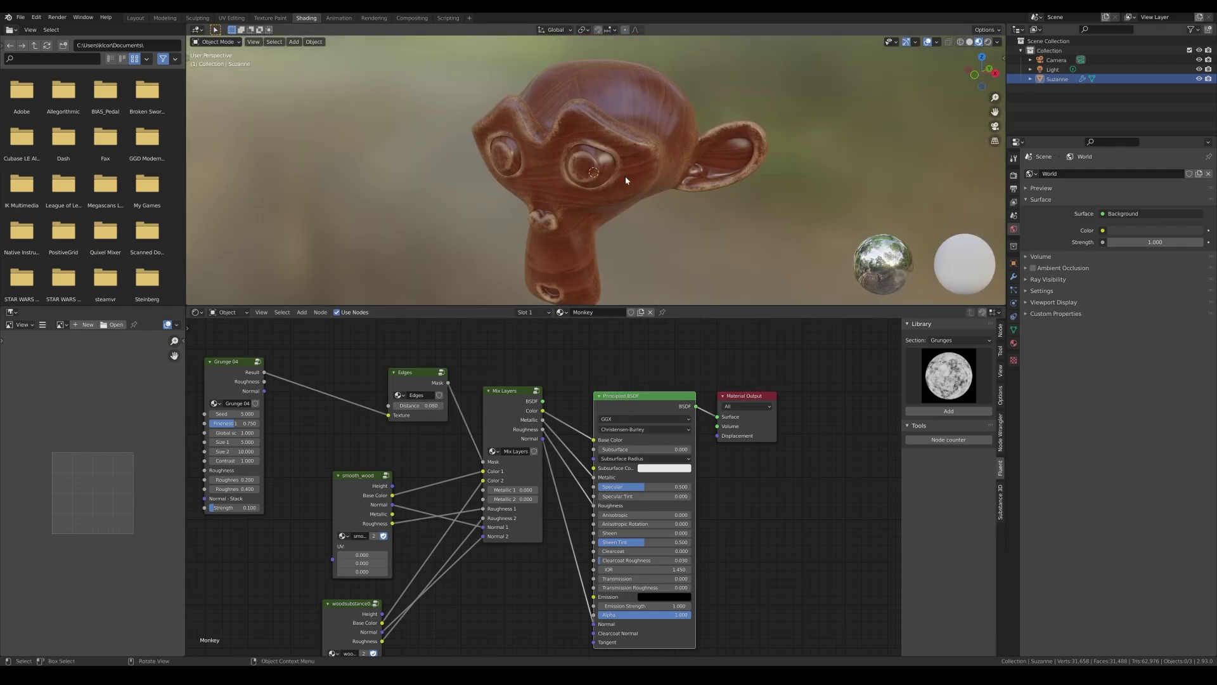
{"action": "mouse_move", "coordinate": [625, 176]}
{"action": "middle_mouse_down"}
{"action": "mouse_move", "coordinate": [652, 189]}
{"action": "mouse_move", "coordinate": [734, 185]}
{"action": "mouse_move", "coordinate": [608, 188]}
{"action": "middle_mouse_up"}
{"action": "scroll", "coordinate": [609, 193], "scroll_direction": "up", "scroll_amount": 2}
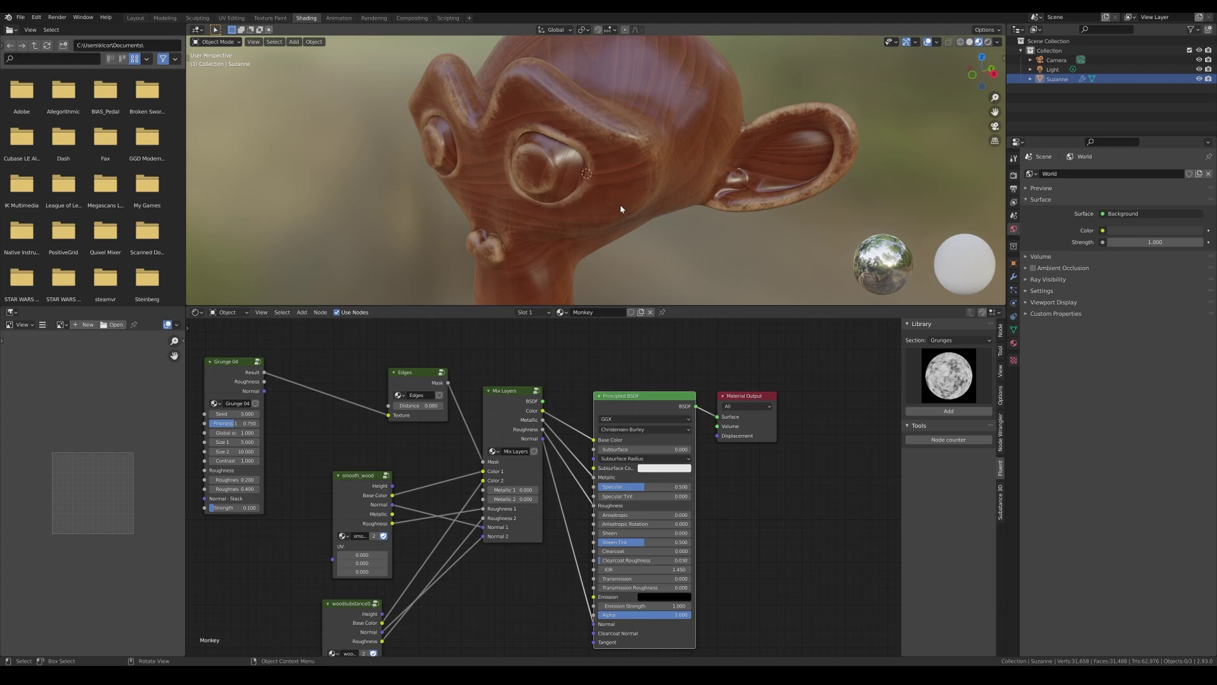
{"action": "key", "text": "ctrl+s"}
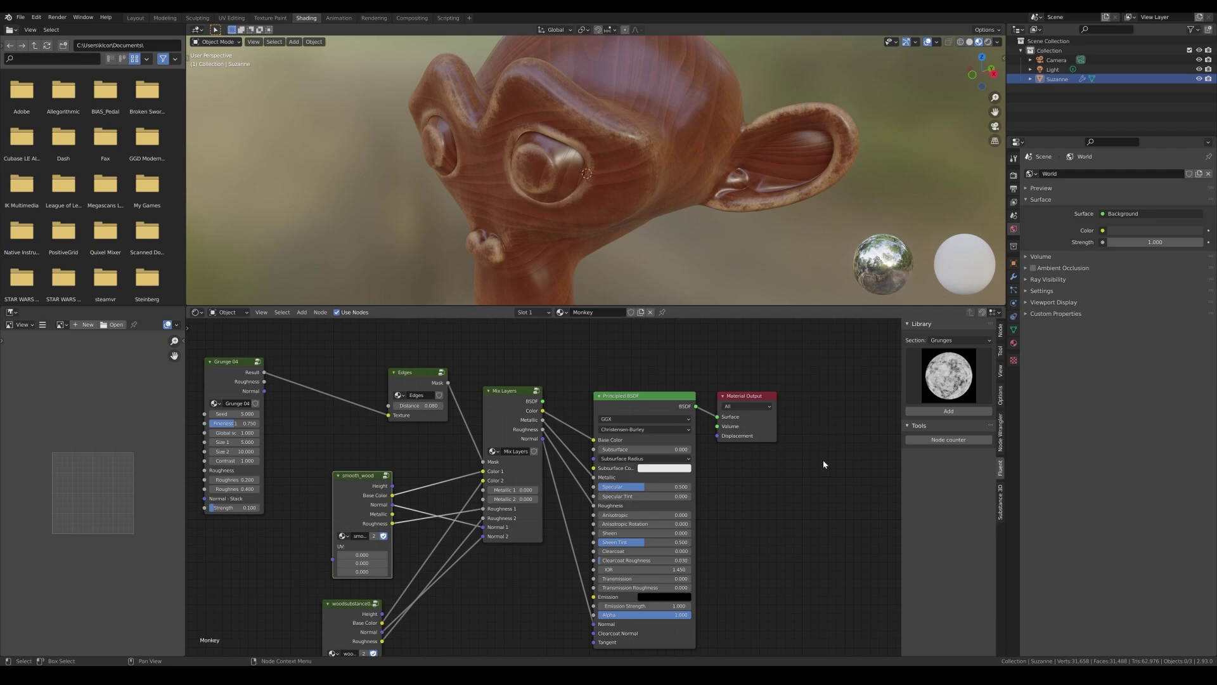
In the Substance 3D settings, try an output width of 512 for woodsubstance001 and return it to 2048
{"action": "left_click", "coordinate": [1000, 502]}
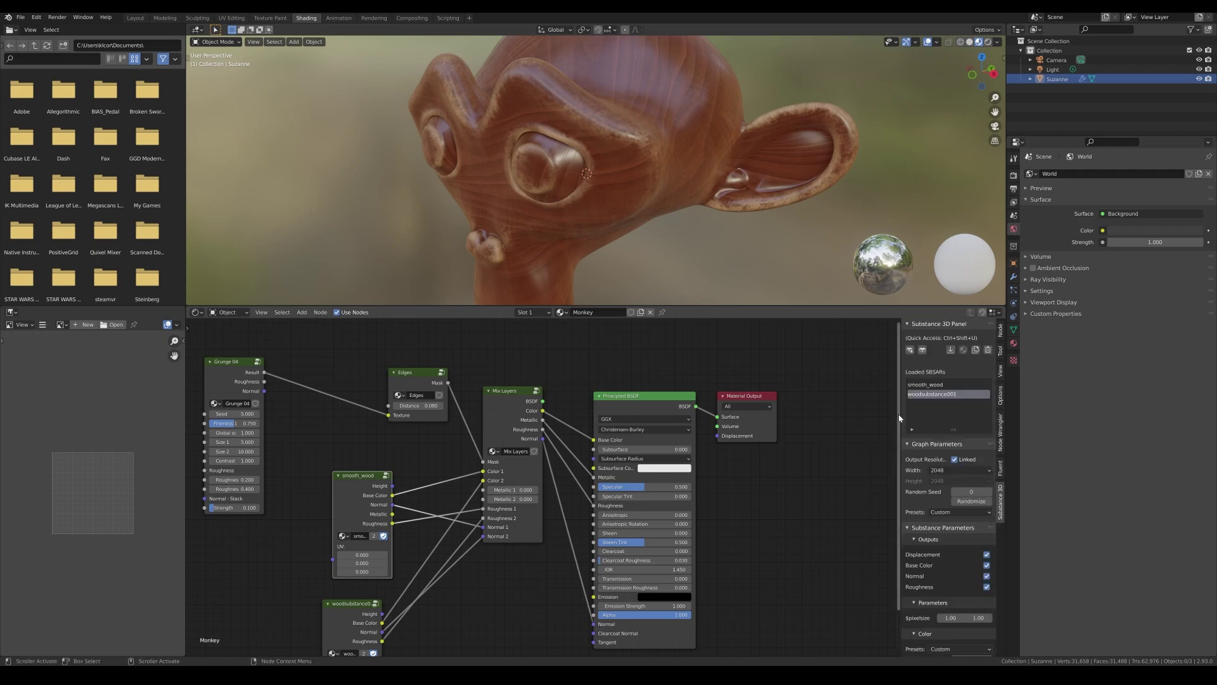
{"action": "left_click_drag", "start_coordinate": [899, 416], "coordinate": [878, 444]}
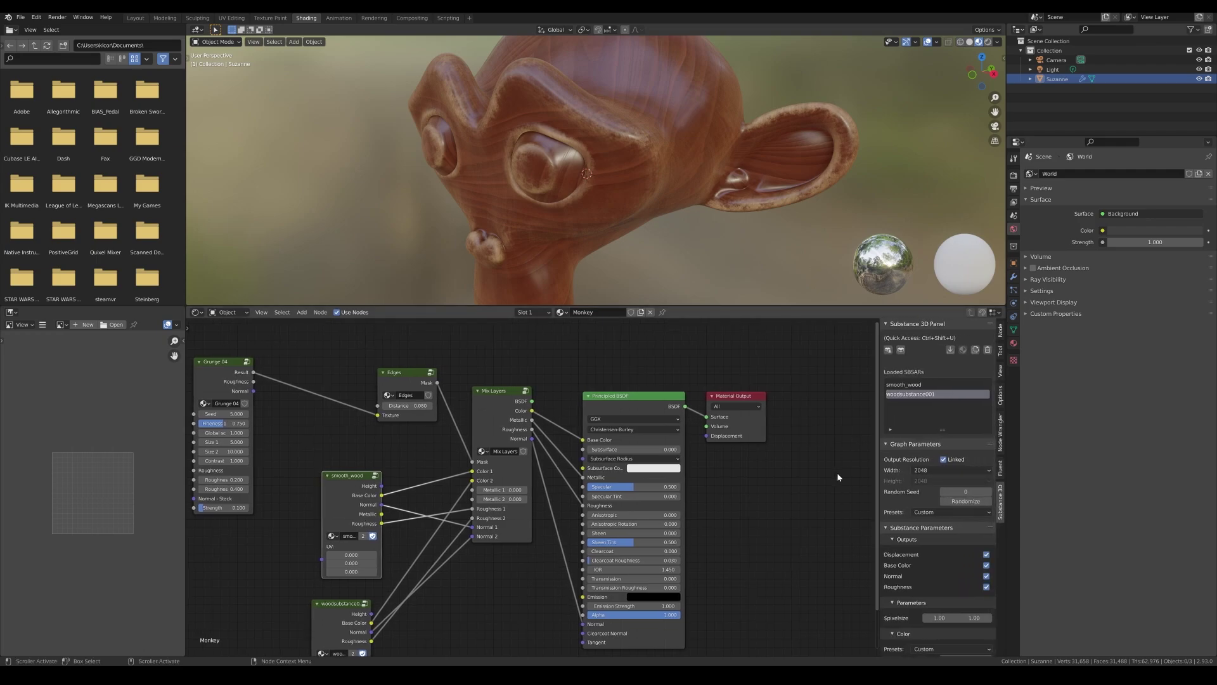
{"action": "left_click", "coordinate": [948, 470]}
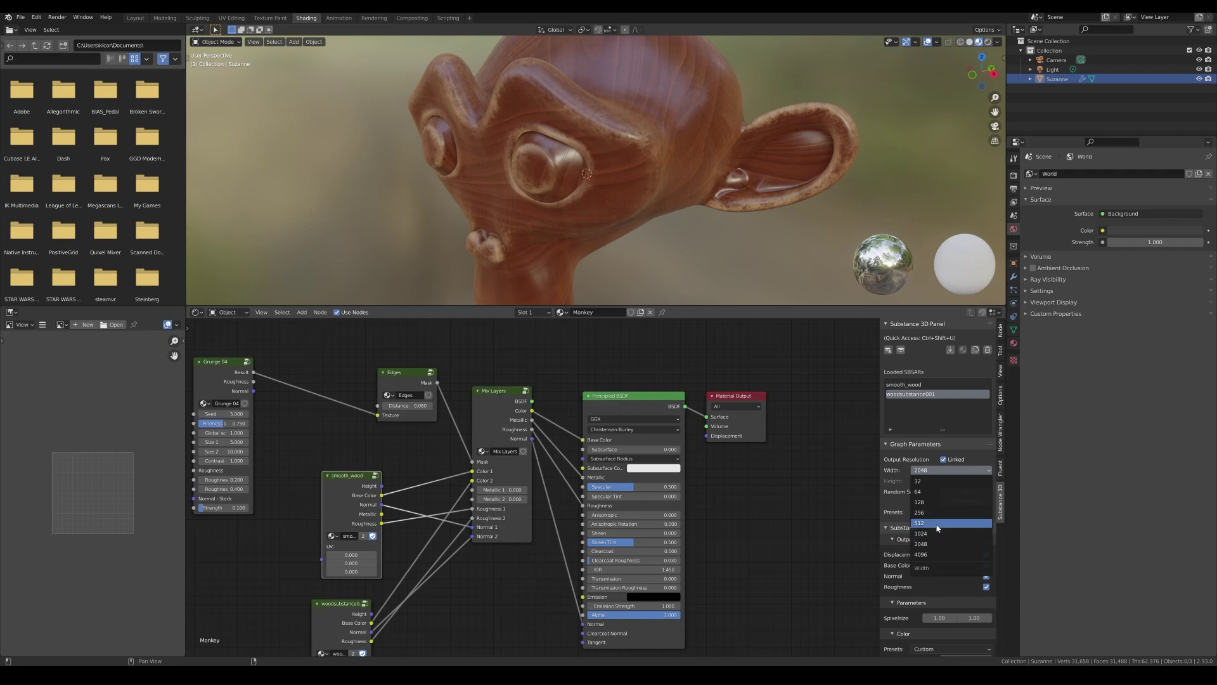
{"action": "left_click", "coordinate": [937, 523]}
{"action": "left_click", "coordinate": [939, 470]}
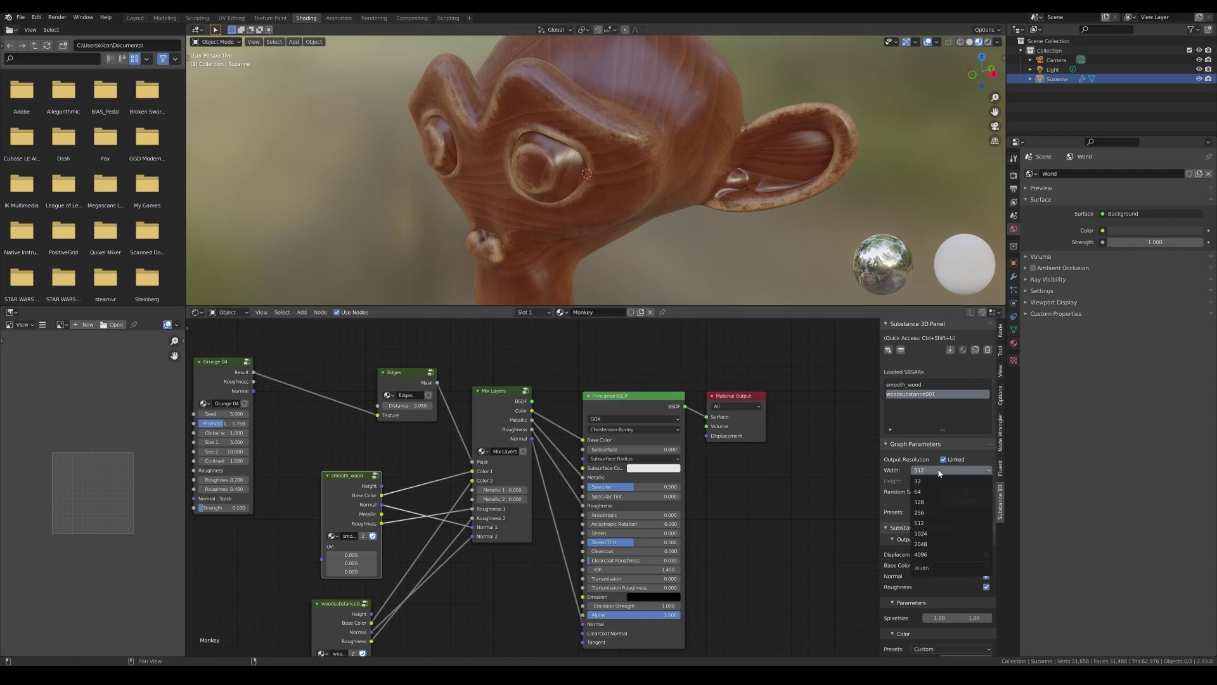
{"action": "left_click", "coordinate": [943, 544]}
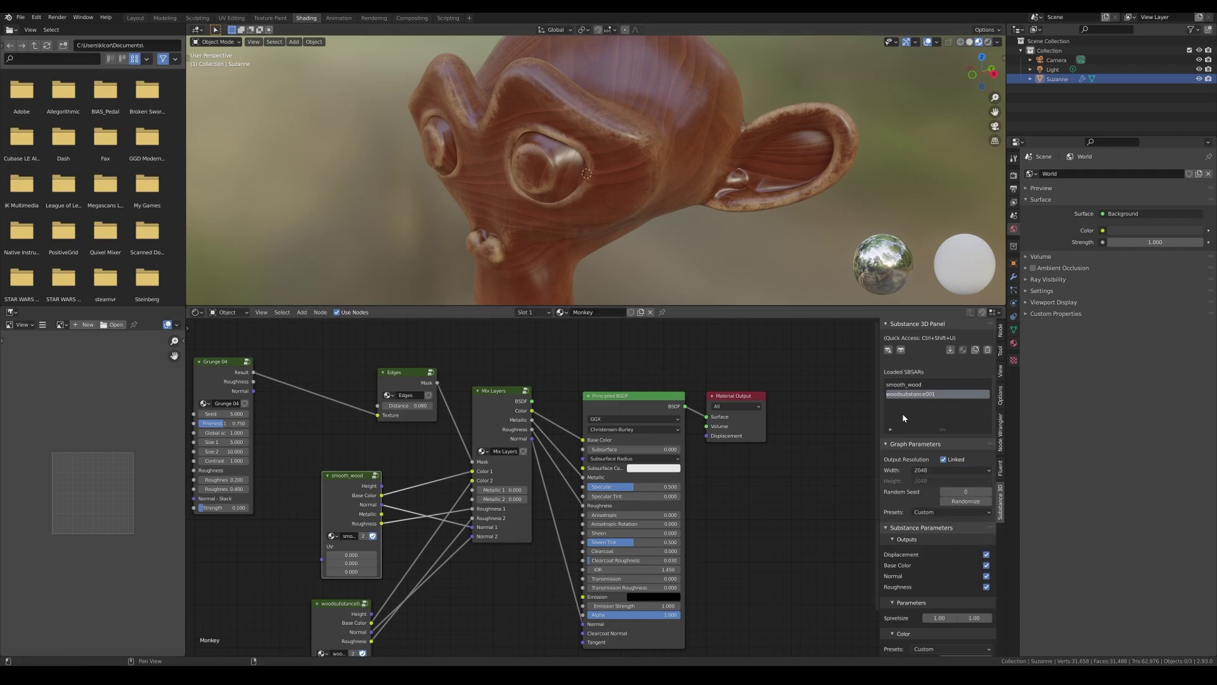
Try a Color_Hue of 0.44 on woodsubstance001 and reset it to the default value
{"action": "scroll", "coordinate": [951, 472], "scroll_direction": "down", "scroll_amount": 4}
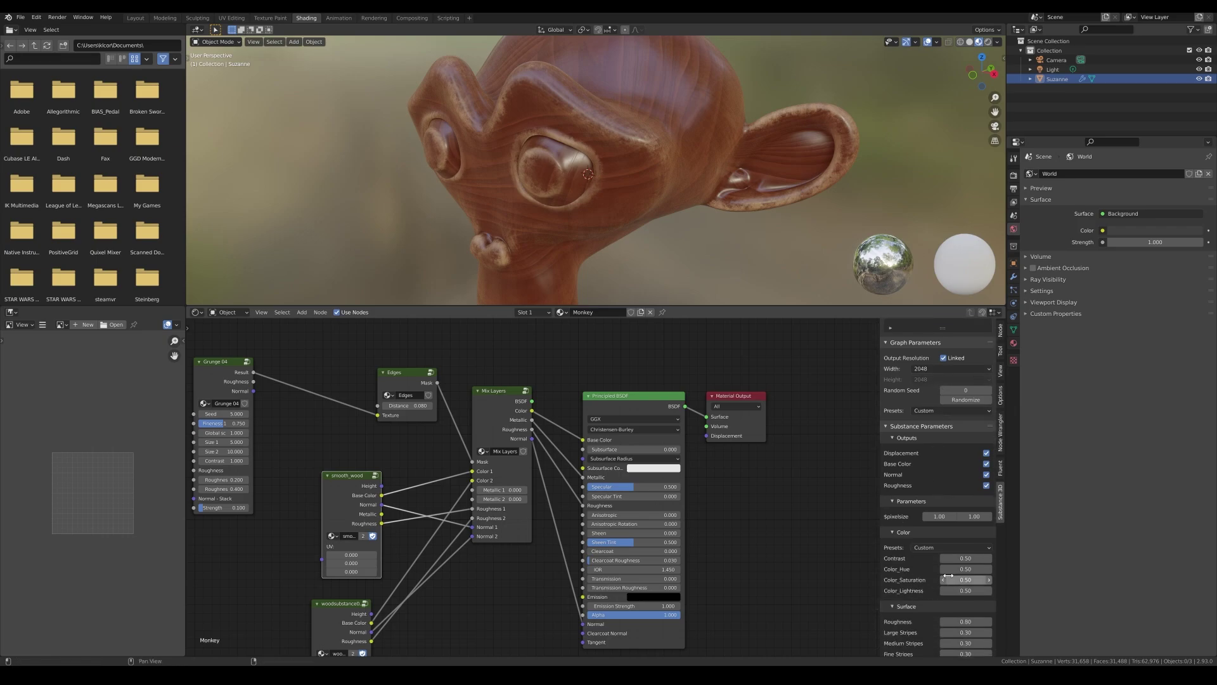
{"action": "left_click_drag", "start_coordinate": [965, 568], "coordinate": [936, 568]}
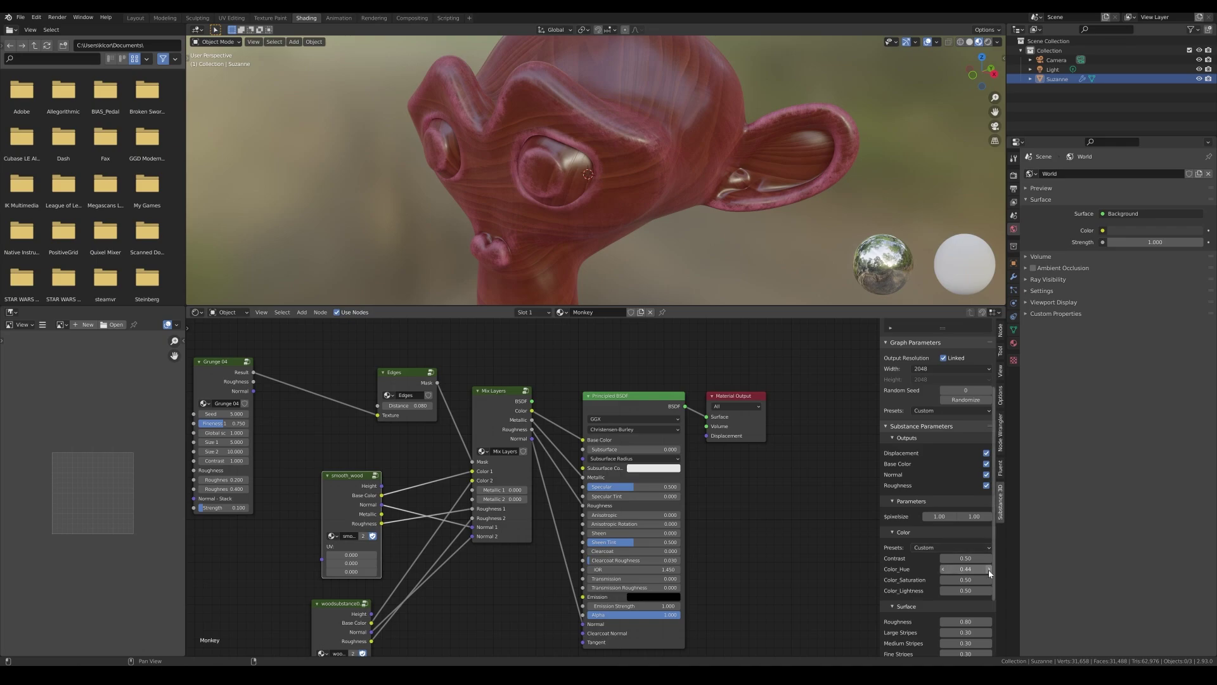
{"action": "key", "text": "BackSpace"}
{"action": "scroll", "coordinate": [793, 485], "scroll_direction": "down", "scroll_amount": 1}
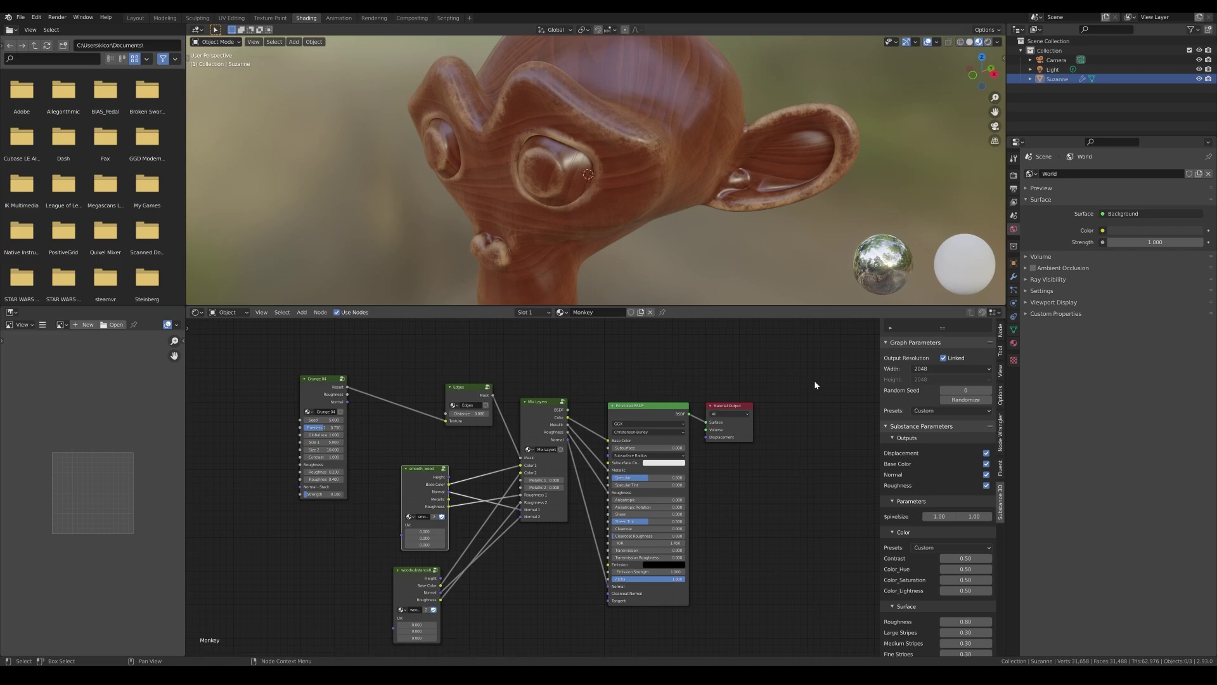
{"action": "scroll", "coordinate": [919, 444], "scroll_direction": "up", "scroll_amount": 3}
{"action": "left_click", "coordinate": [1002, 472]}
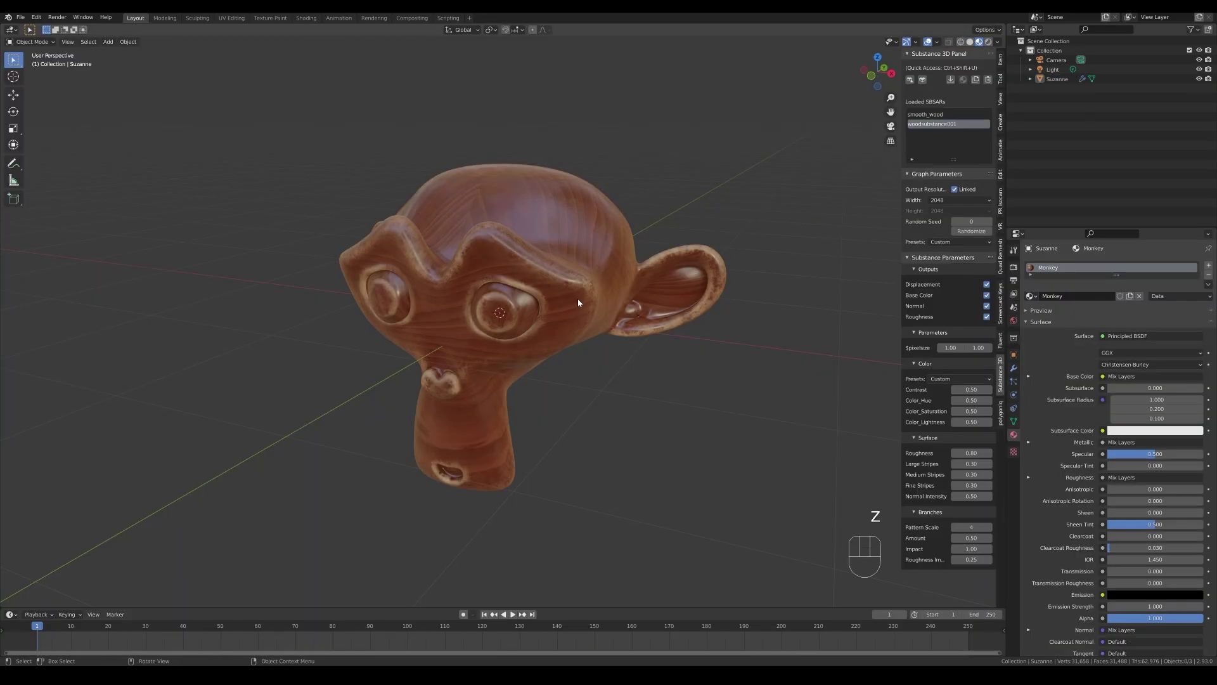
Switch to Rendered shading, move the point light close to the front of the monkey head and inspect the lit wood material
{"action": "key", "text": "z"}
{"action": "left_click", "coordinate": [656, 303]}
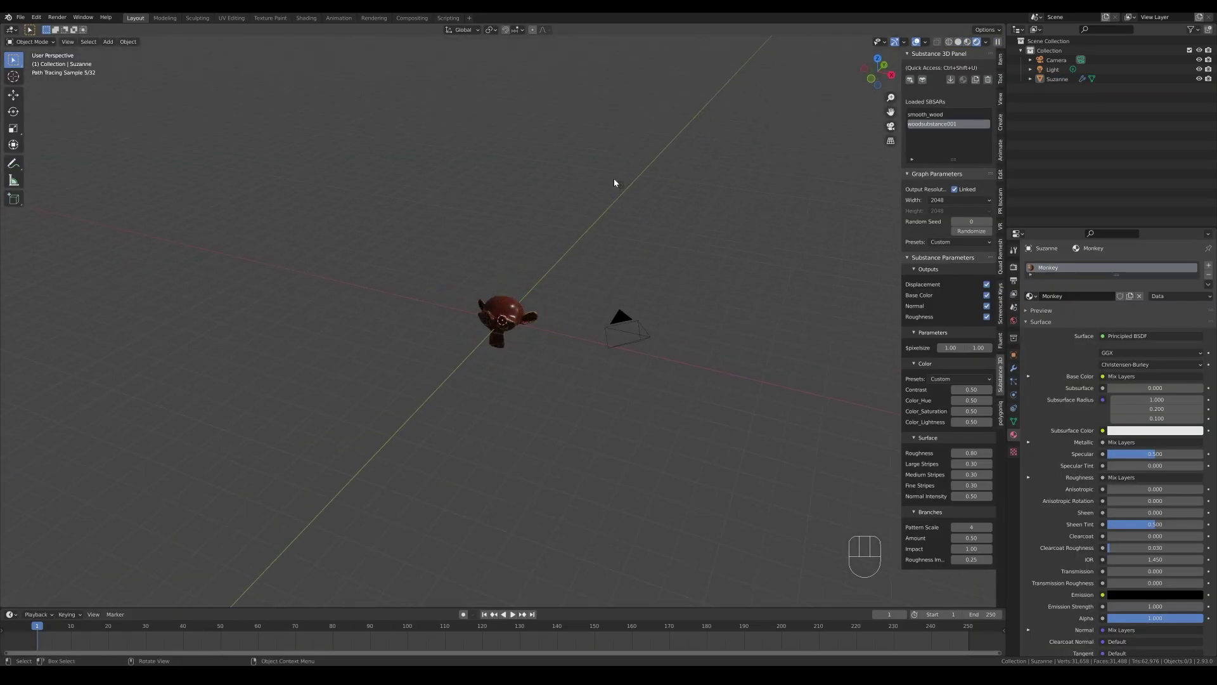
{"action": "left_click", "coordinate": [621, 187]}
{"action": "key", "text": "g"}
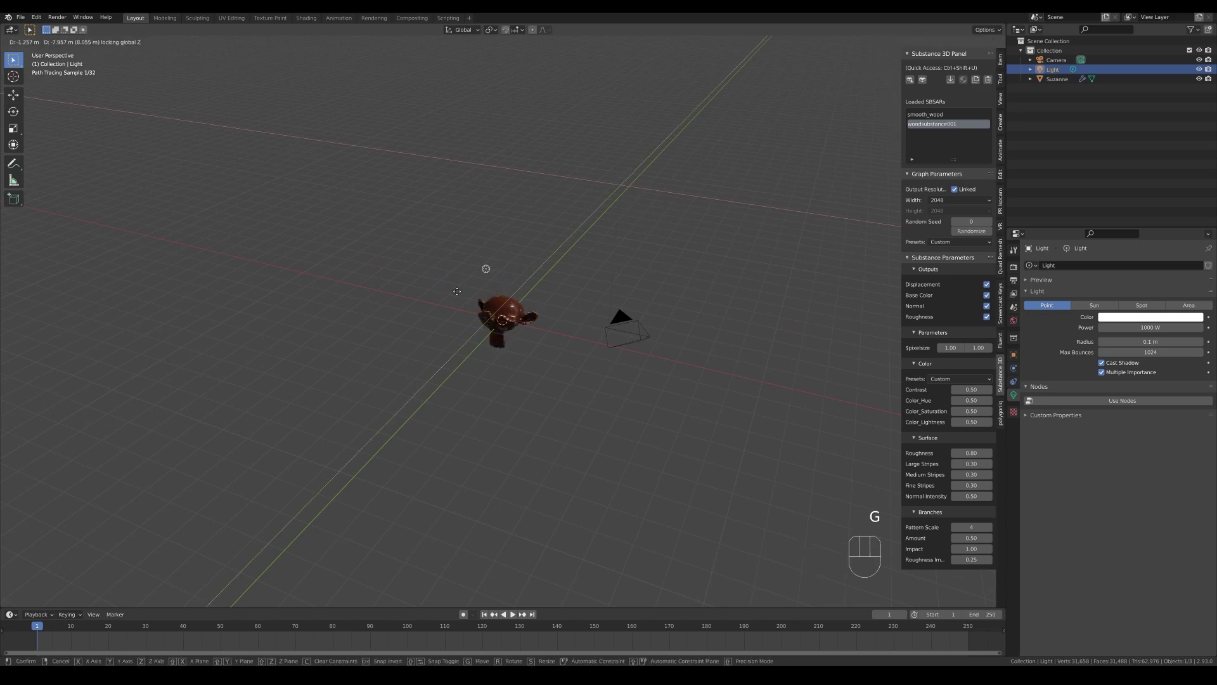
{"action": "left_click", "coordinate": [447, 244]}
{"action": "key", "text": "g"}
{"action": "left_click", "coordinate": [448, 301]}
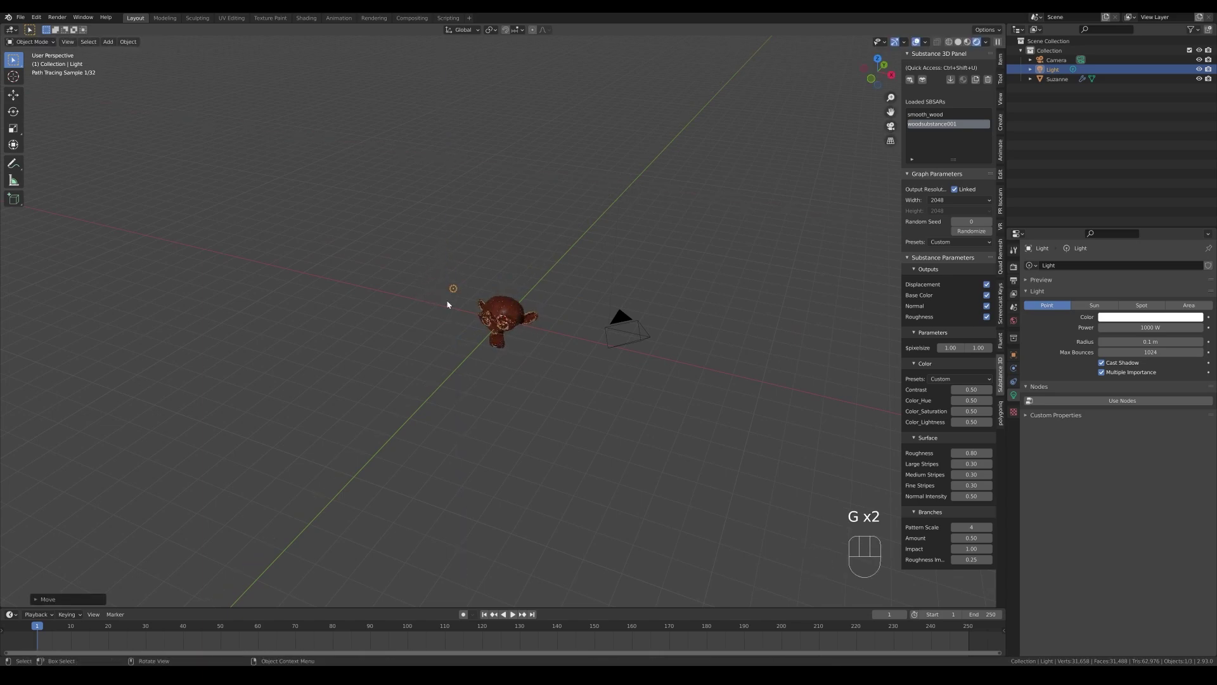
{"action": "scroll", "coordinate": [562, 308], "scroll_direction": "up", "scroll_amount": 8}
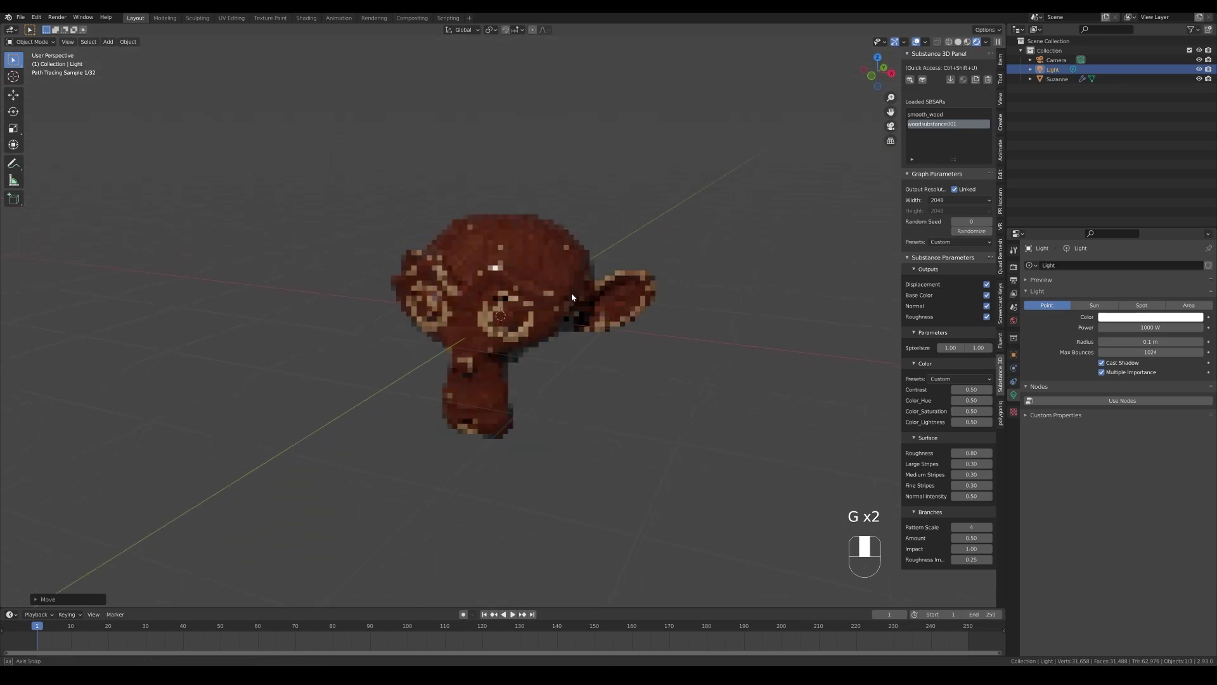
{"action": "scroll", "coordinate": [518, 293], "scroll_direction": "up", "scroll_amount": 3}
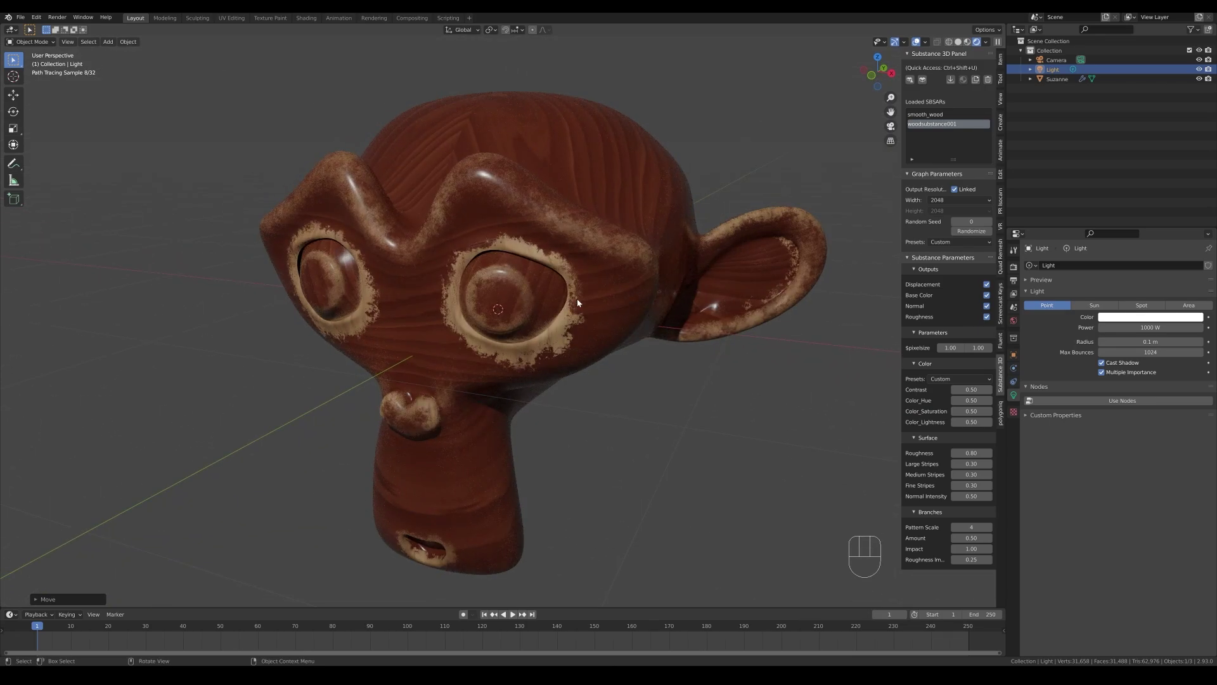
{"action": "middle_click_drag", "start_coordinate": [519, 291], "coordinate": [610, 287], "text": "shift"}
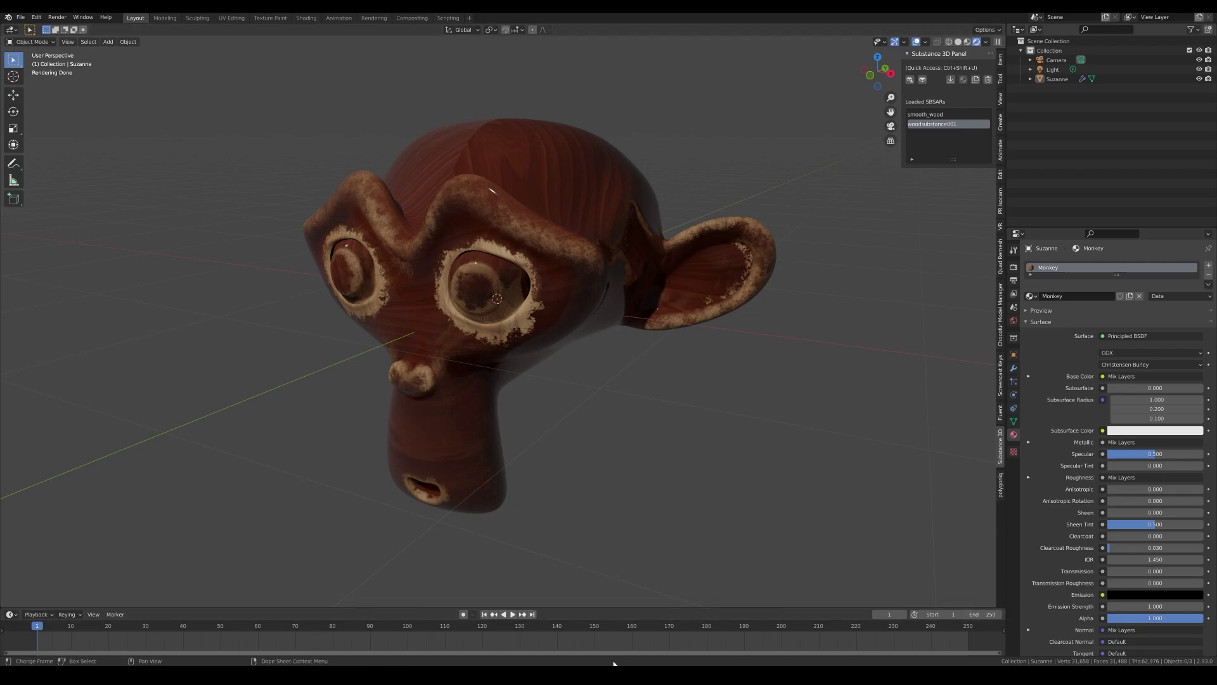
Switch to the Blender scene with the red car in a room and view the running_brick_wall_03 and leather_fine parameters
{"action": "left_click", "coordinate": [656, 634]}
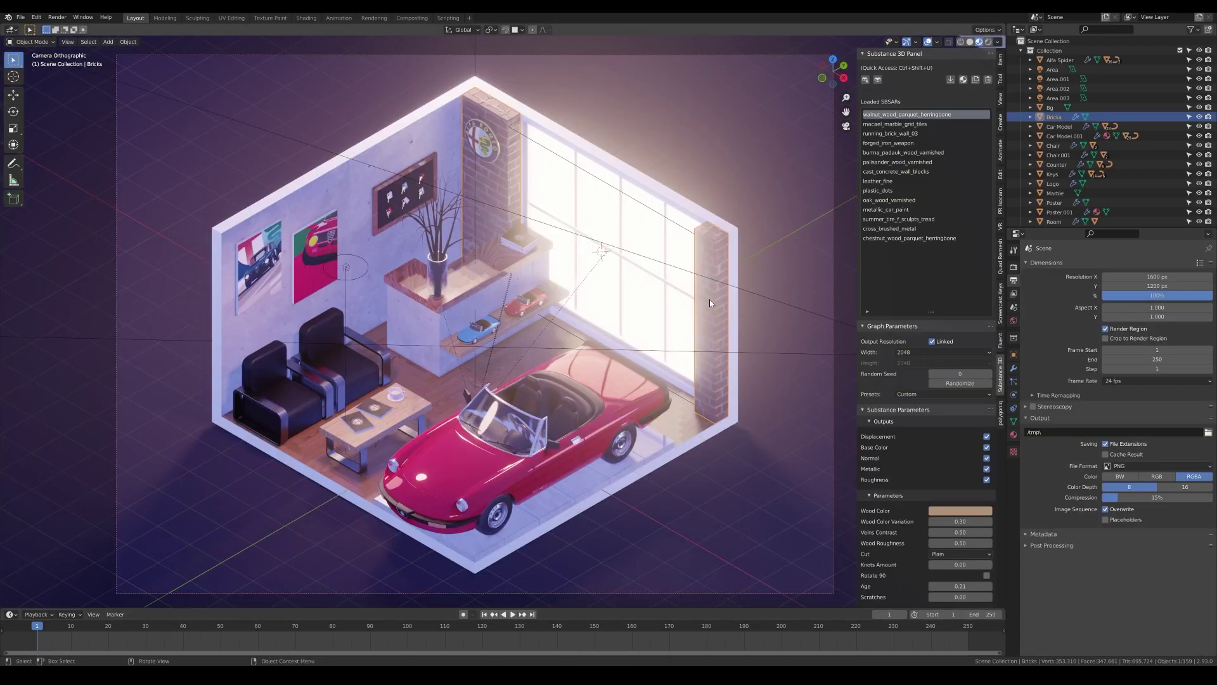
{"action": "left_click", "coordinate": [918, 133]}
{"action": "left_click", "coordinate": [919, 181]}
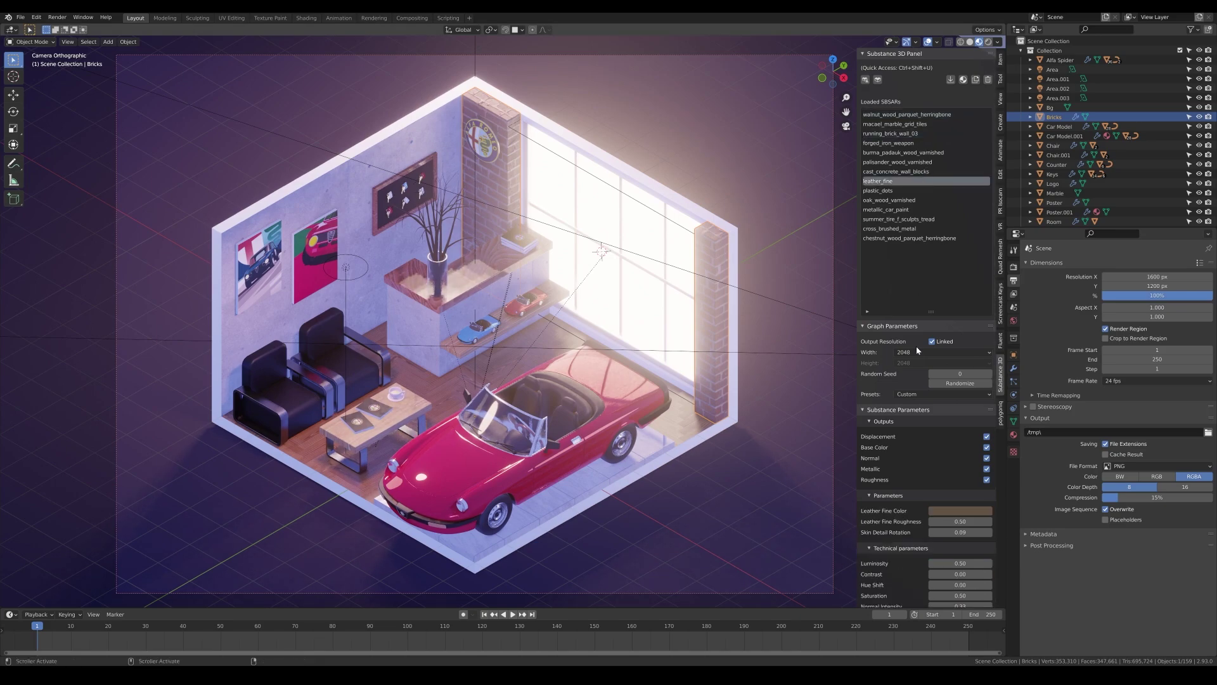
{"action": "scroll", "coordinate": [916, 350], "scroll_direction": "down", "scroll_amount": 2}
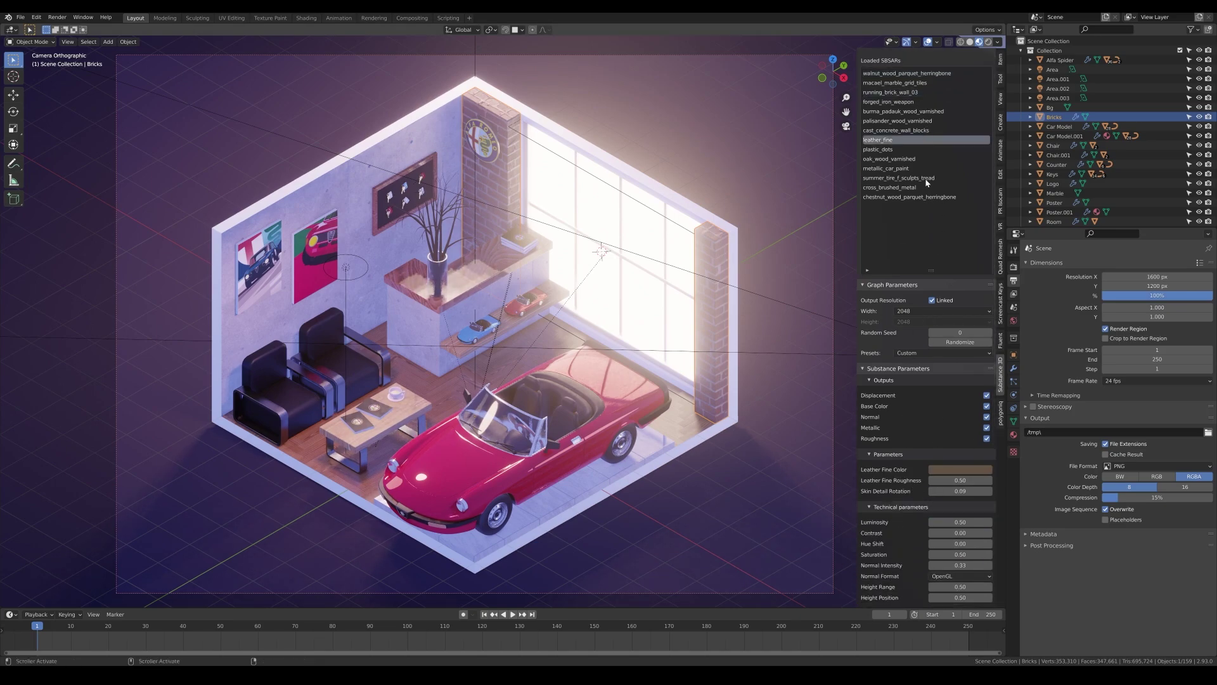
{"action": "scroll", "coordinate": [926, 181], "scroll_direction": "up", "scroll_amount": 2}
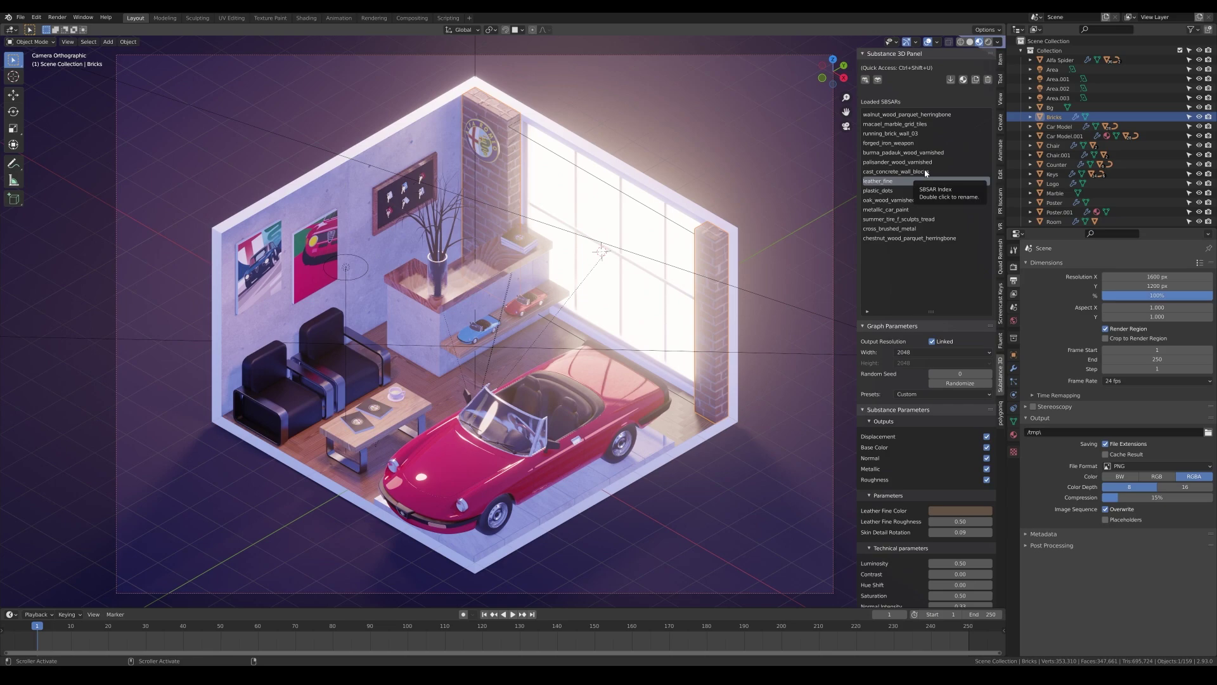